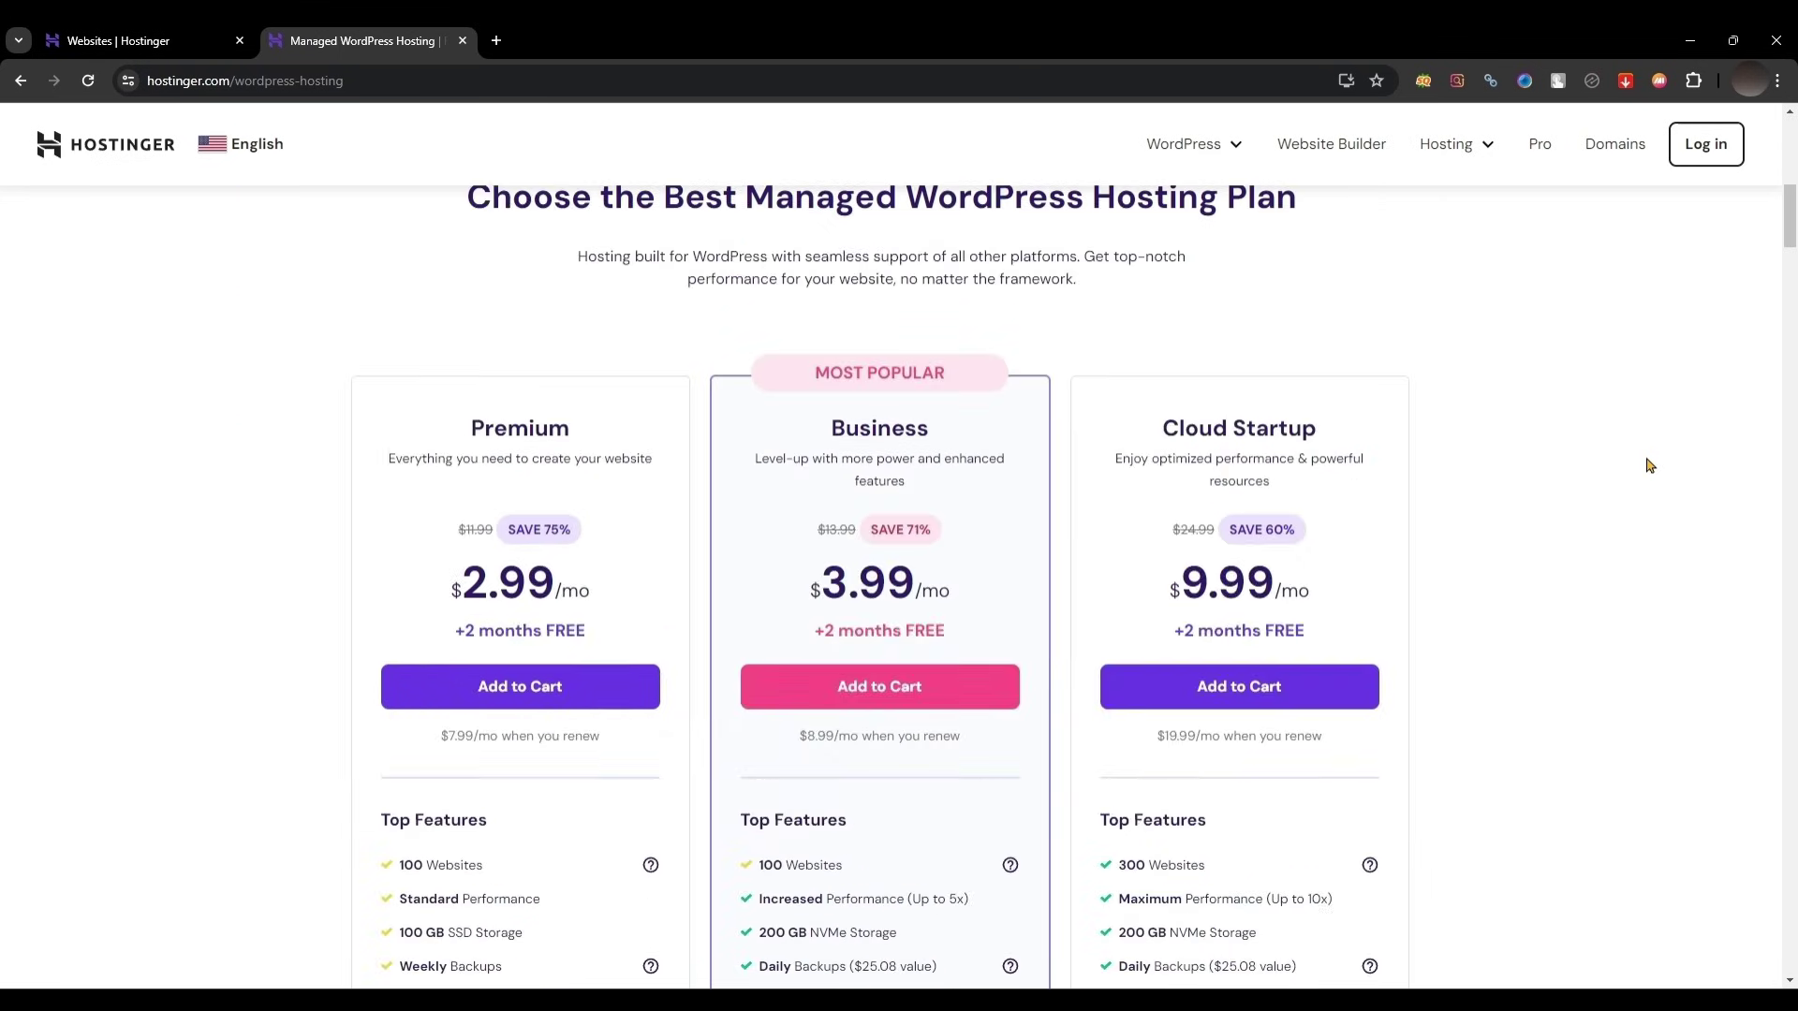
scroll(1652, 467, down, 1)
scroll(1652, 467, down, 1)
scroll(1655, 467, down, 1)
scroll(1658, 467, down, 3)
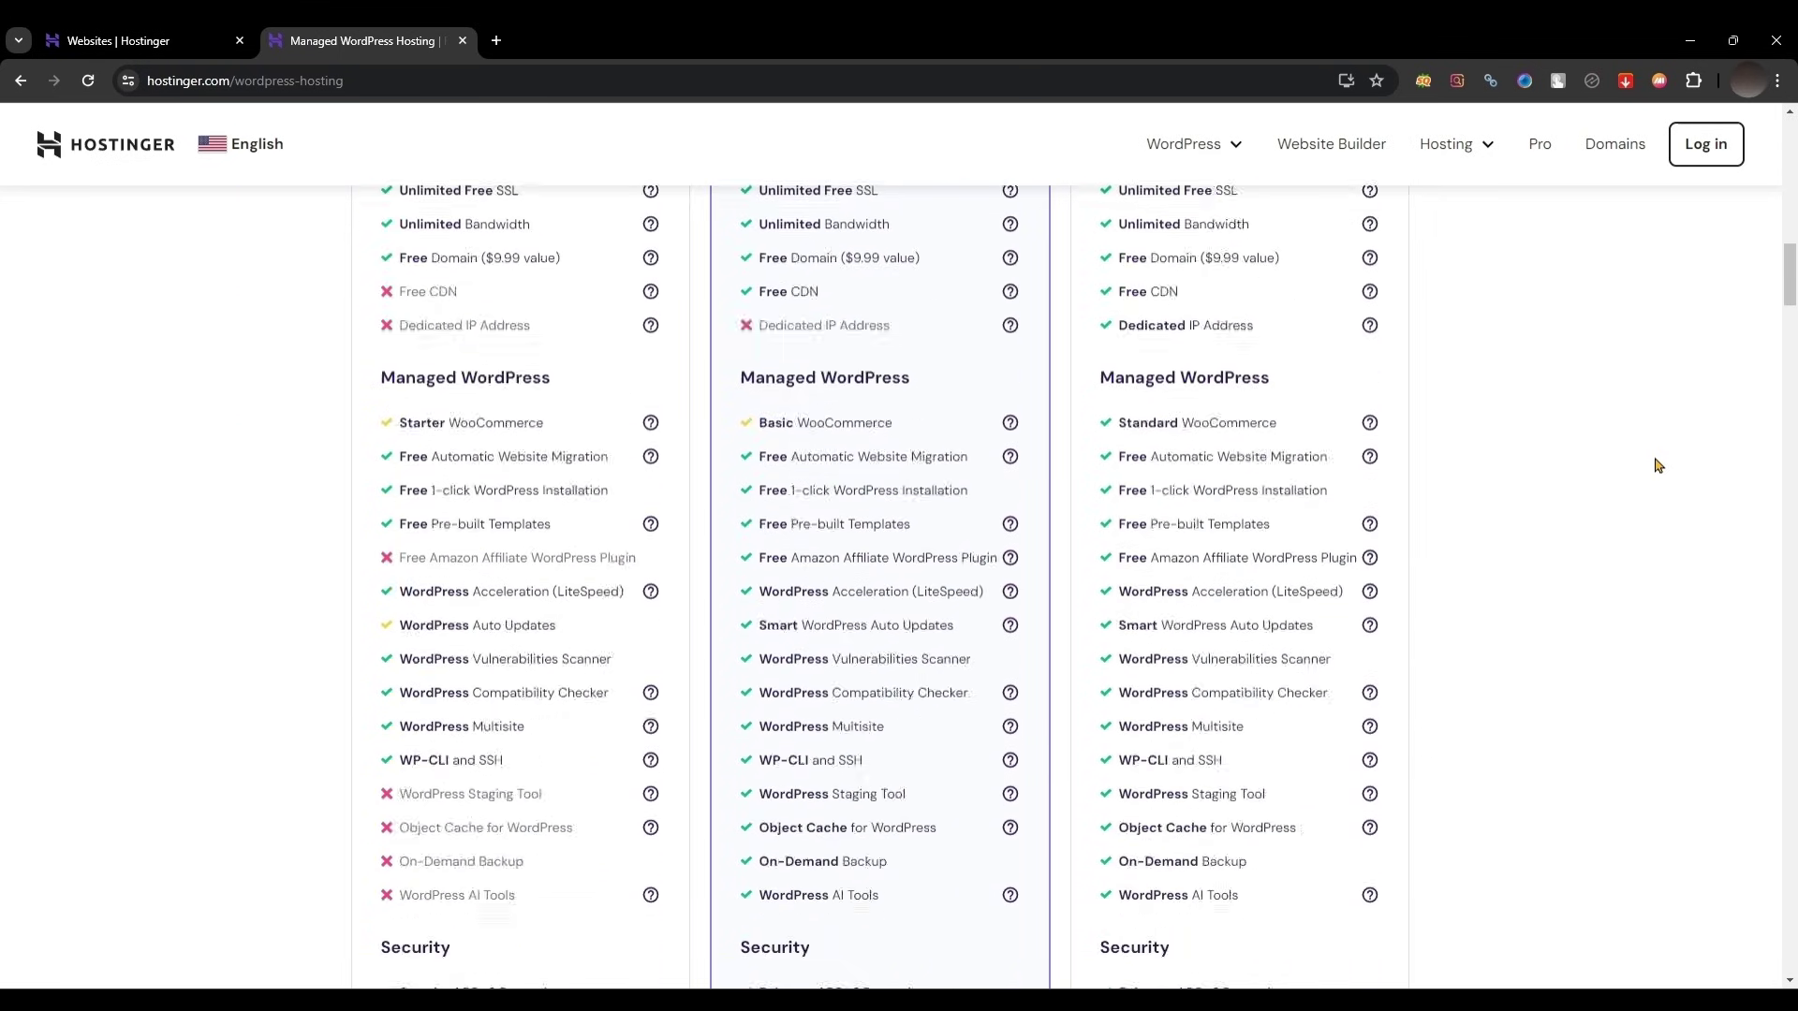
scroll(1662, 467, down, 2)
scroll(1664, 466, down, 3)
scroll(1668, 466, down, 3)
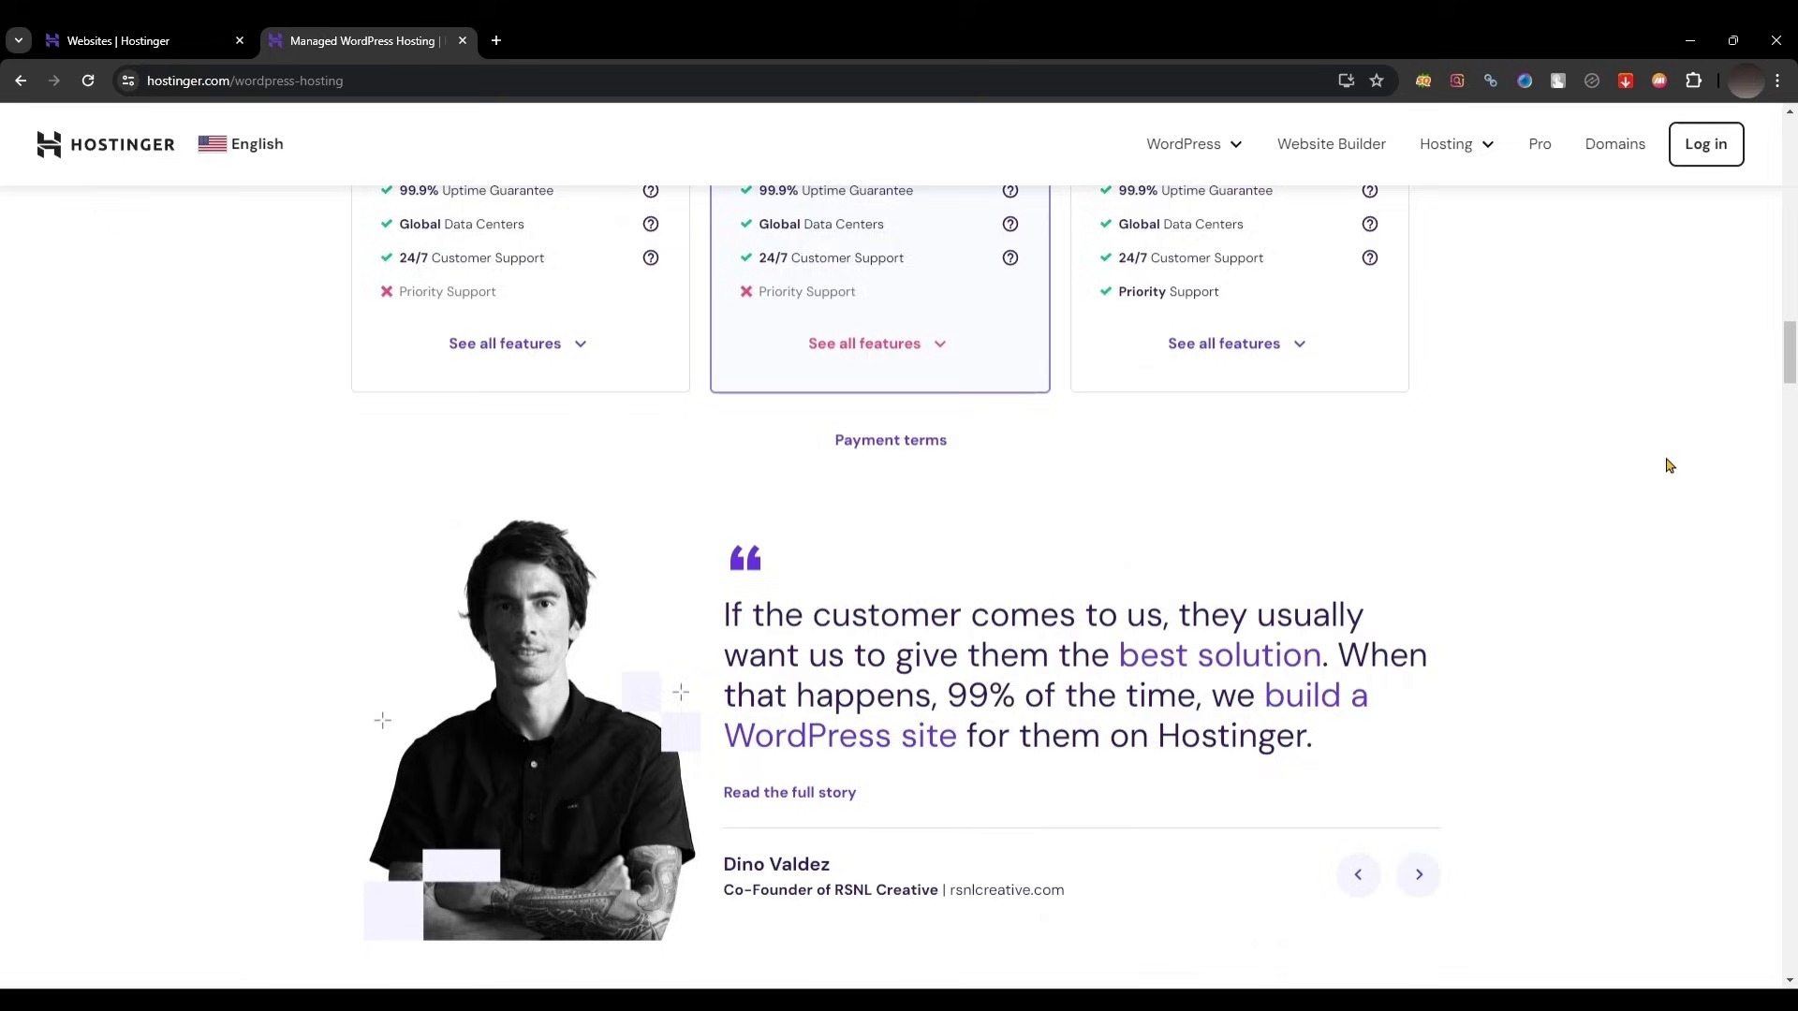
scroll(1670, 467, down, 1)
scroll(1674, 468, down, 2)
scroll(1676, 470, down, 3)
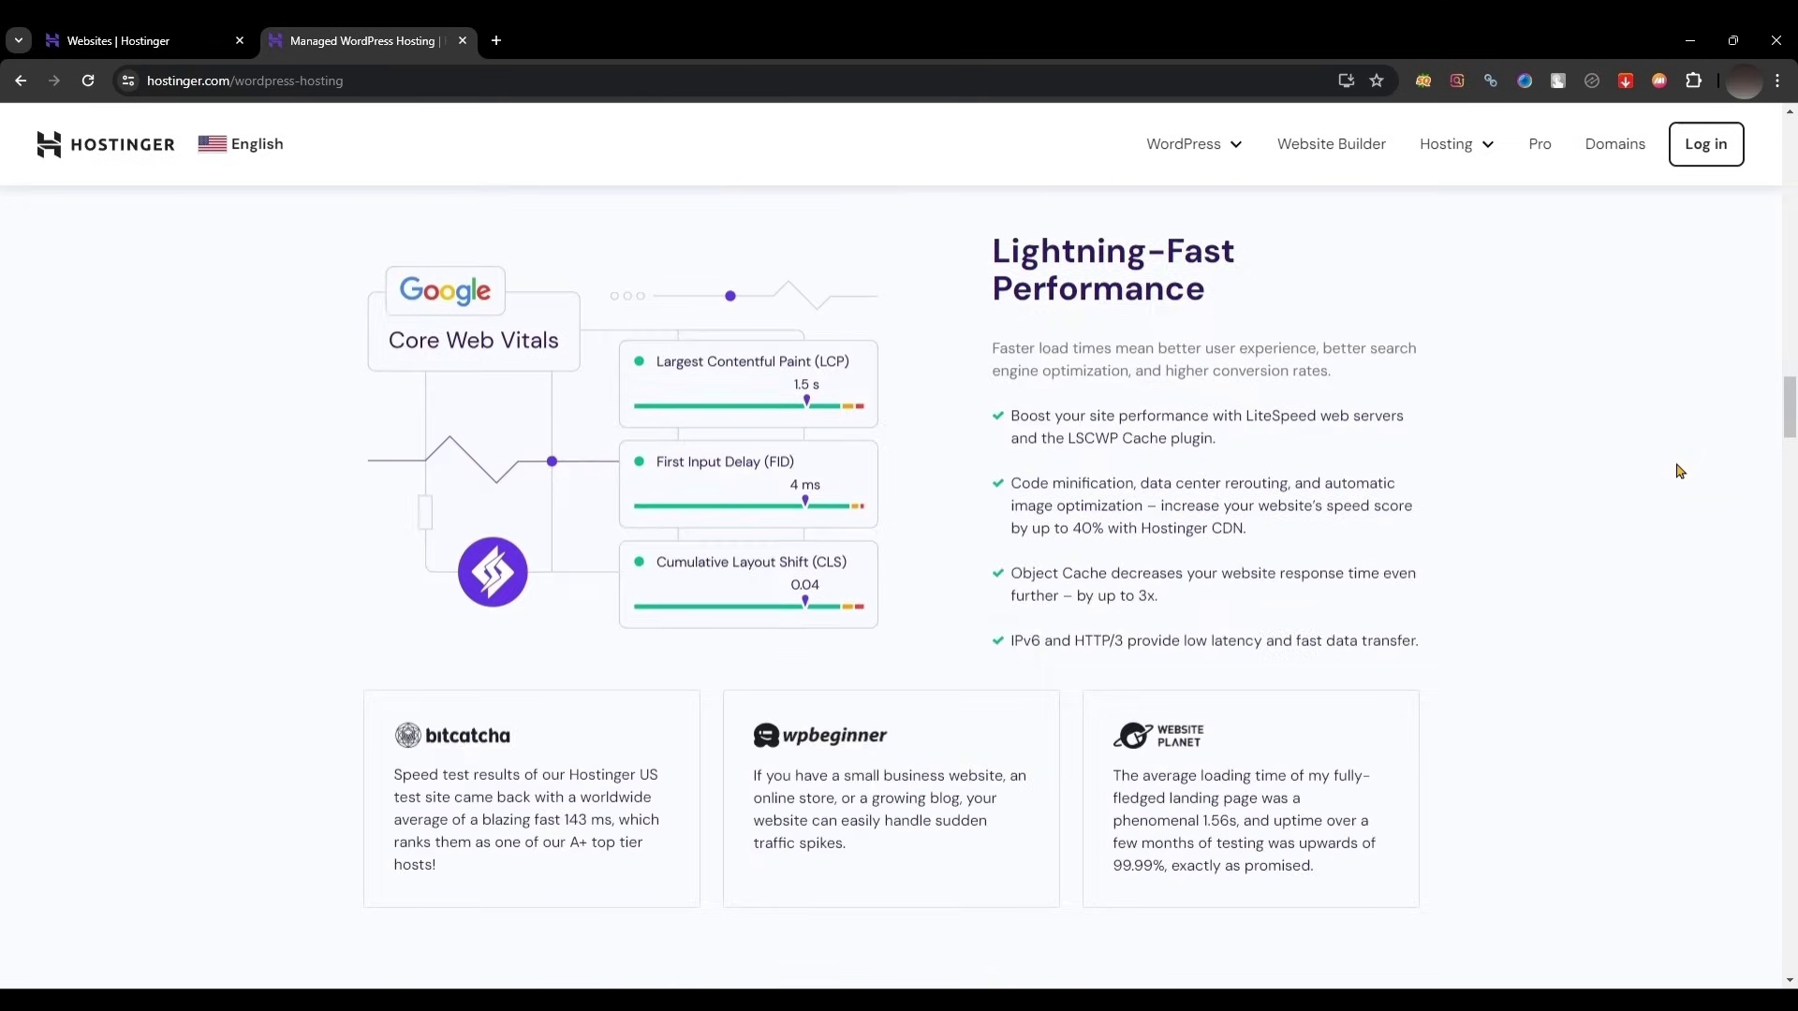
scroll(1678, 469, down, 2)
scroll(1686, 471, down, 3)
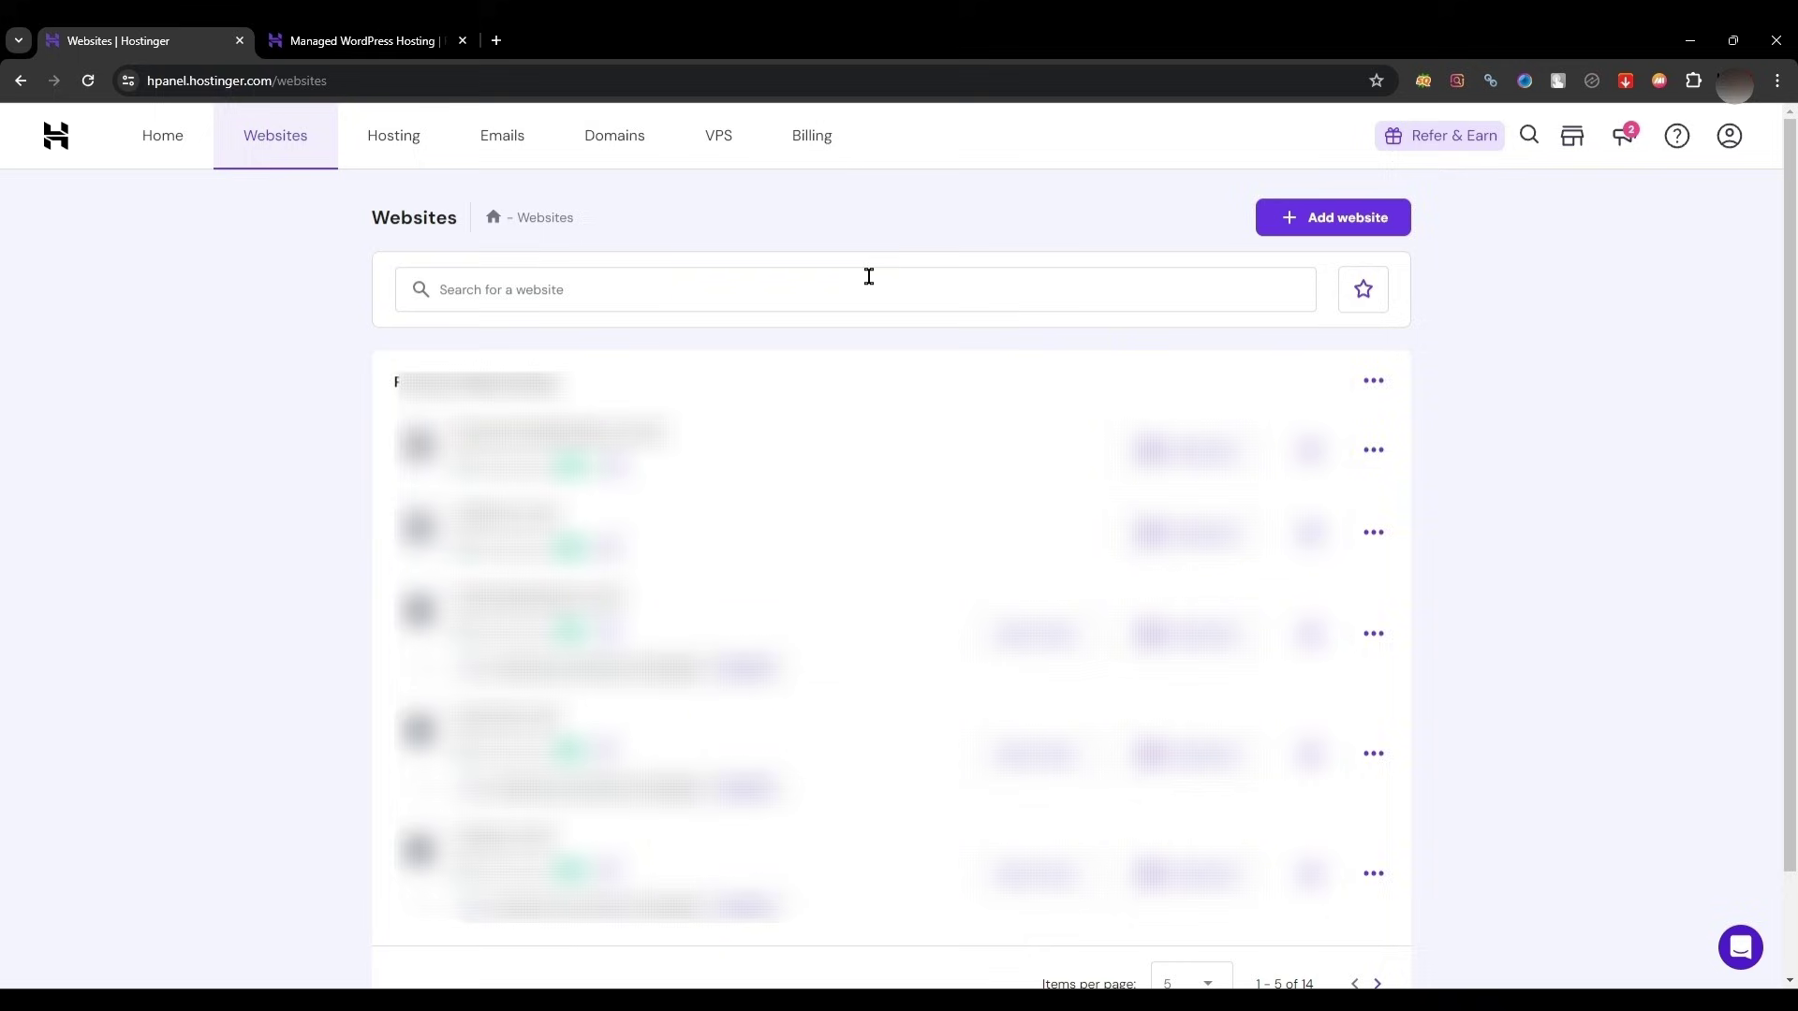
Step: Add a new WordPress website from hPanel's Add website menu
click(1334, 221)
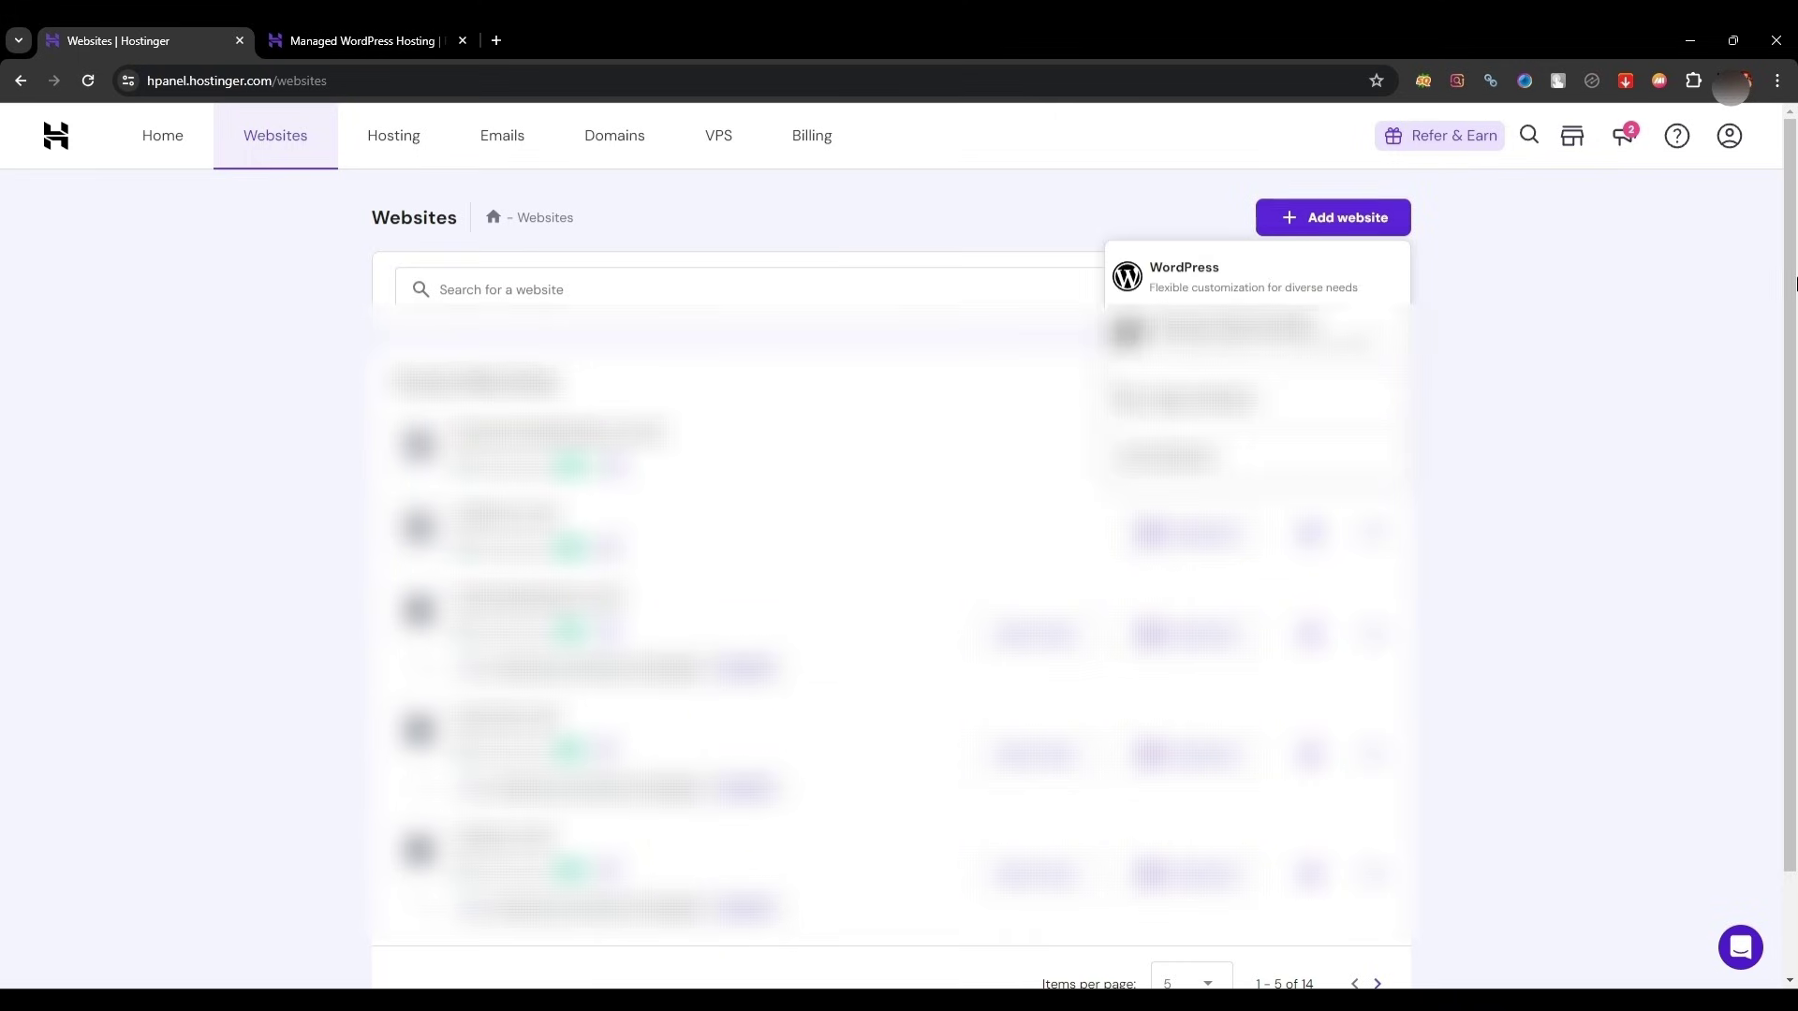
click(1204, 286)
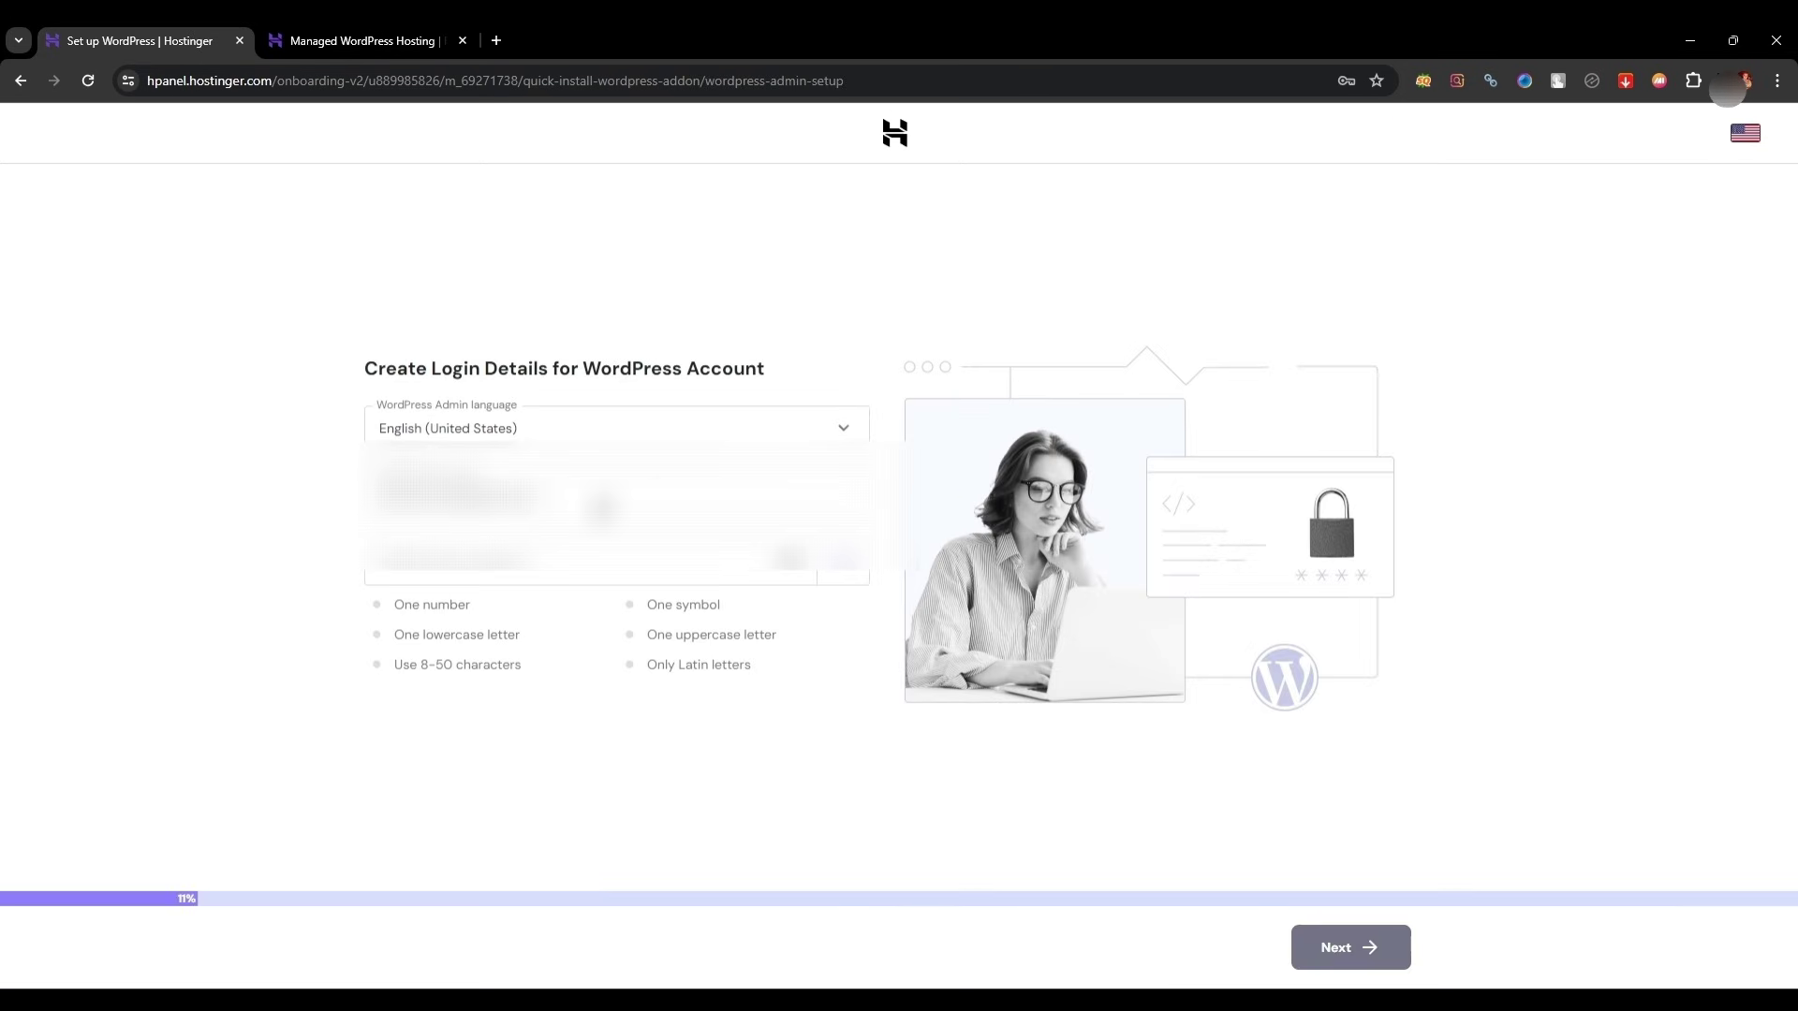
Step: Enter the WordPress admin email and paste a password that meets all requirements
click(597, 501)
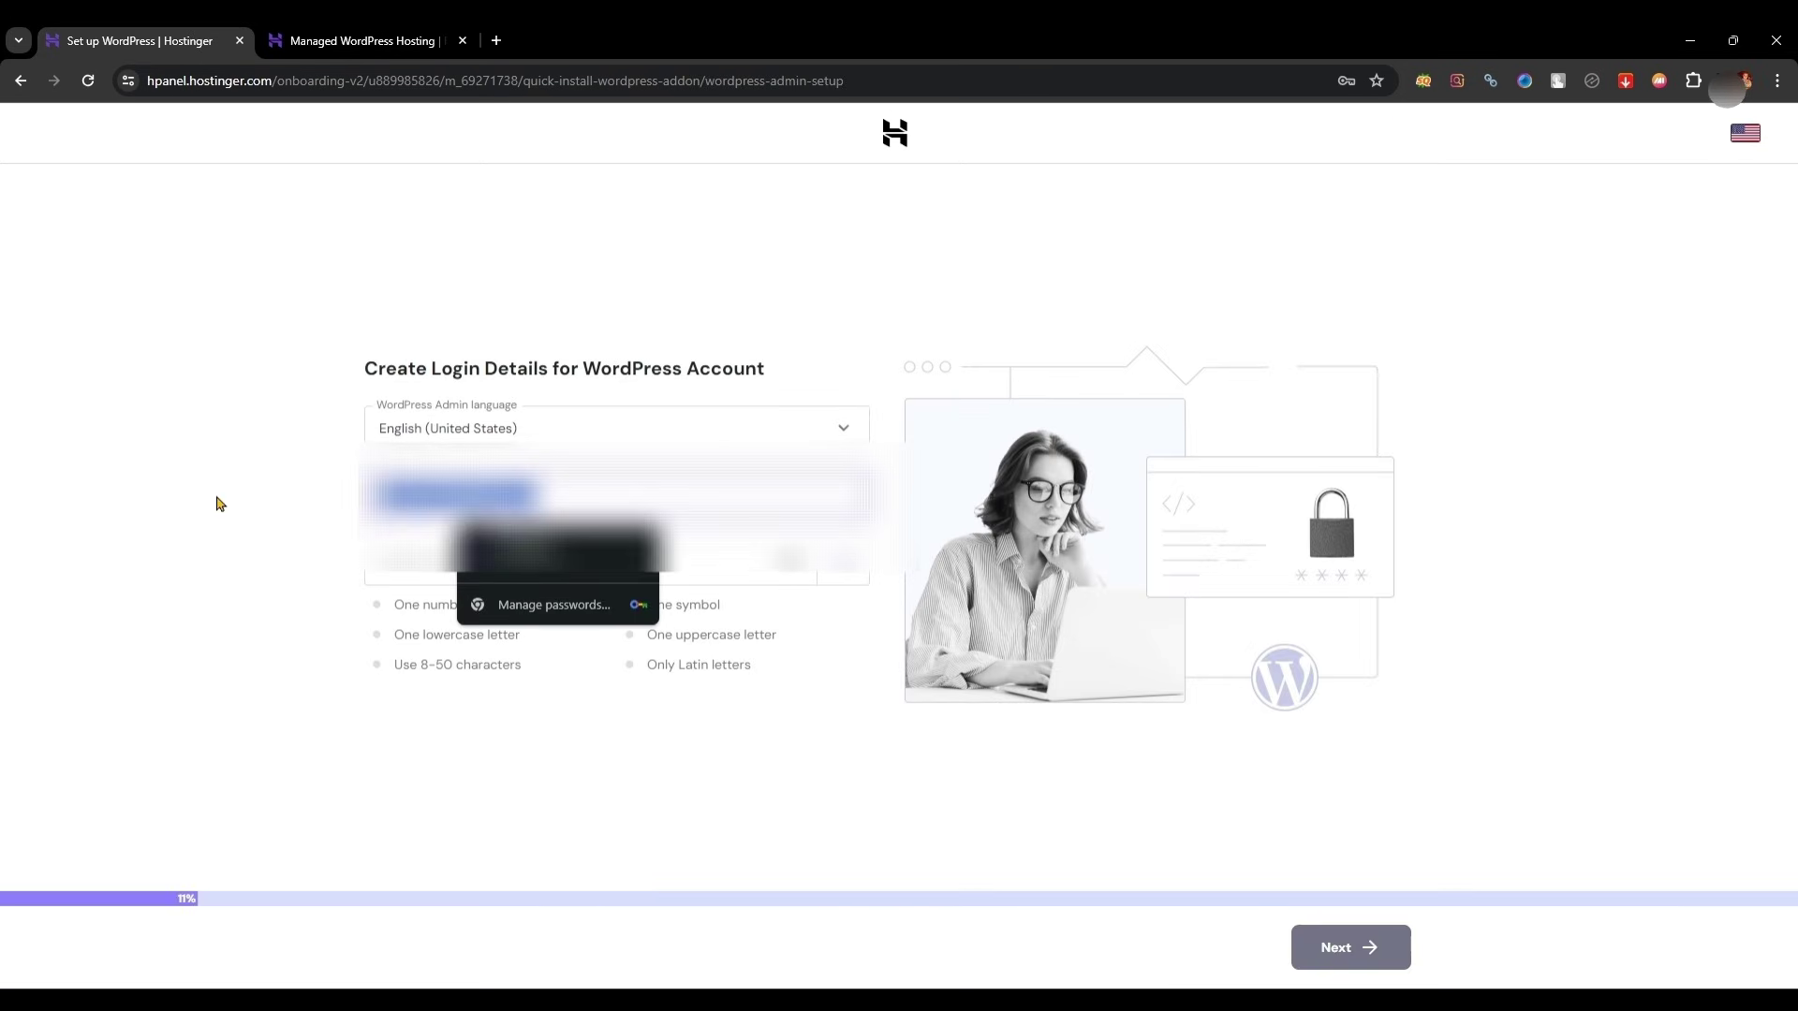
click(223, 503)
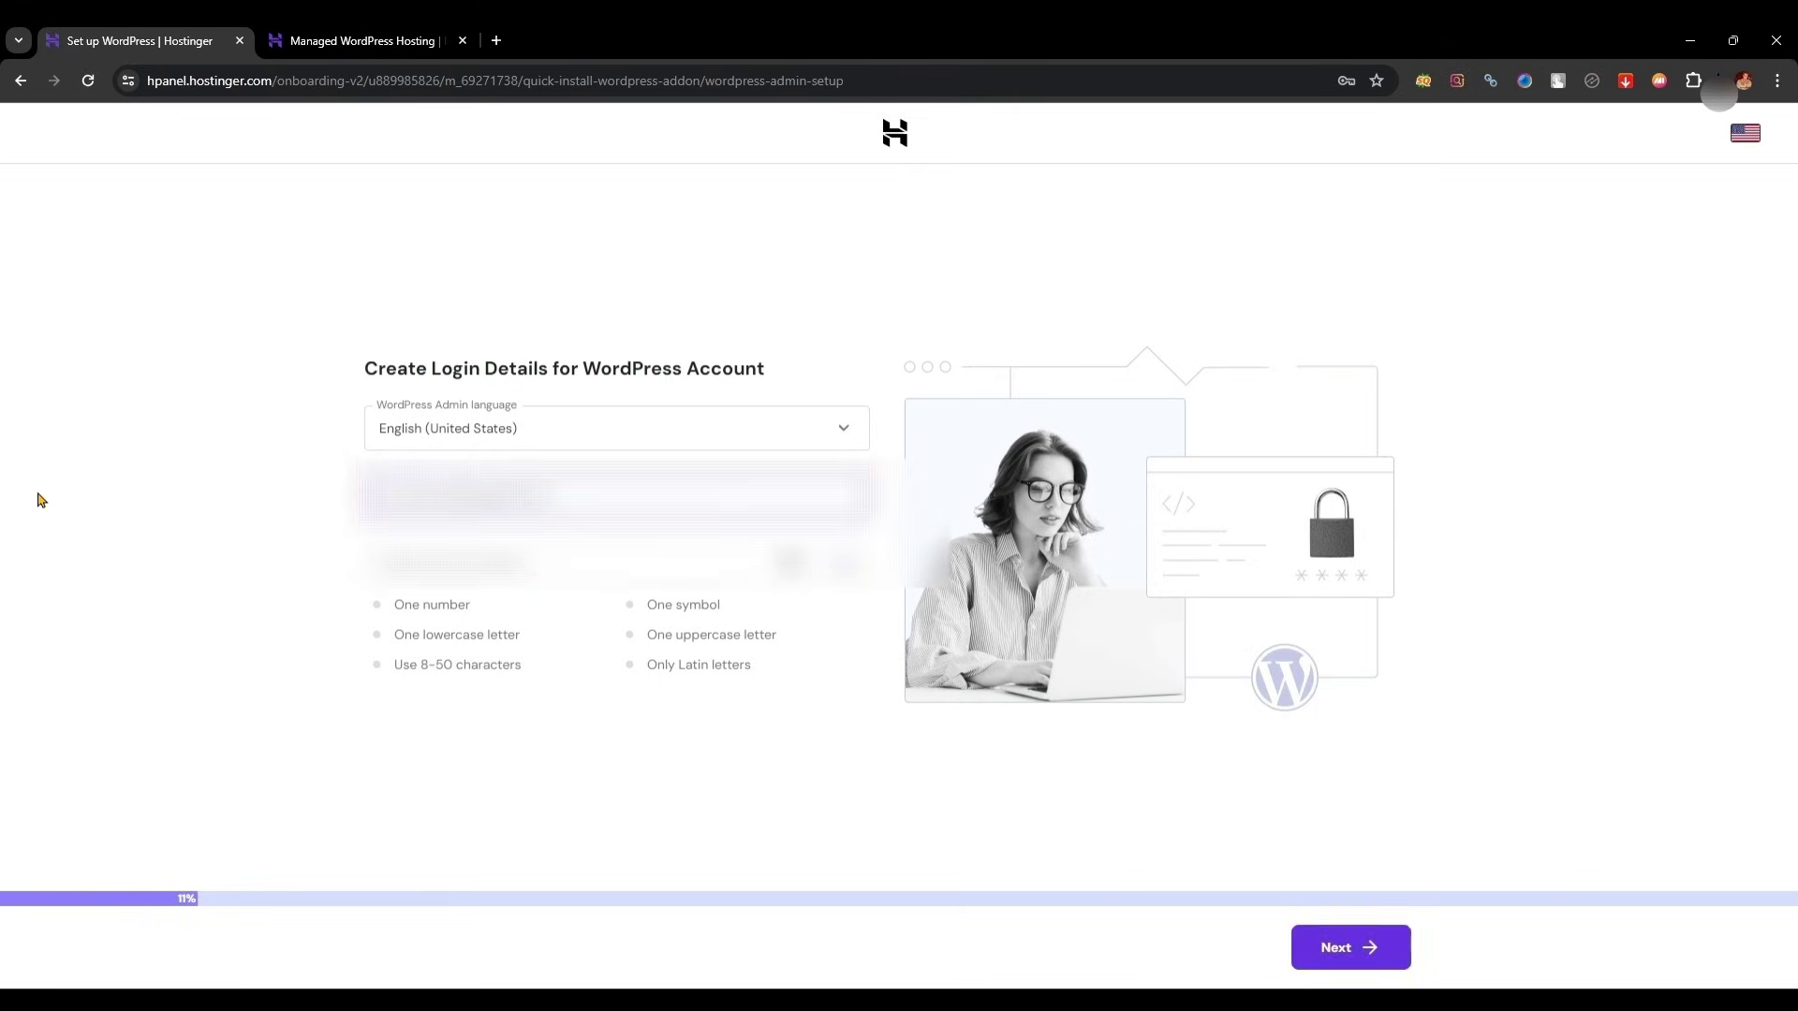
click(640, 587)
key(ctrl+v)
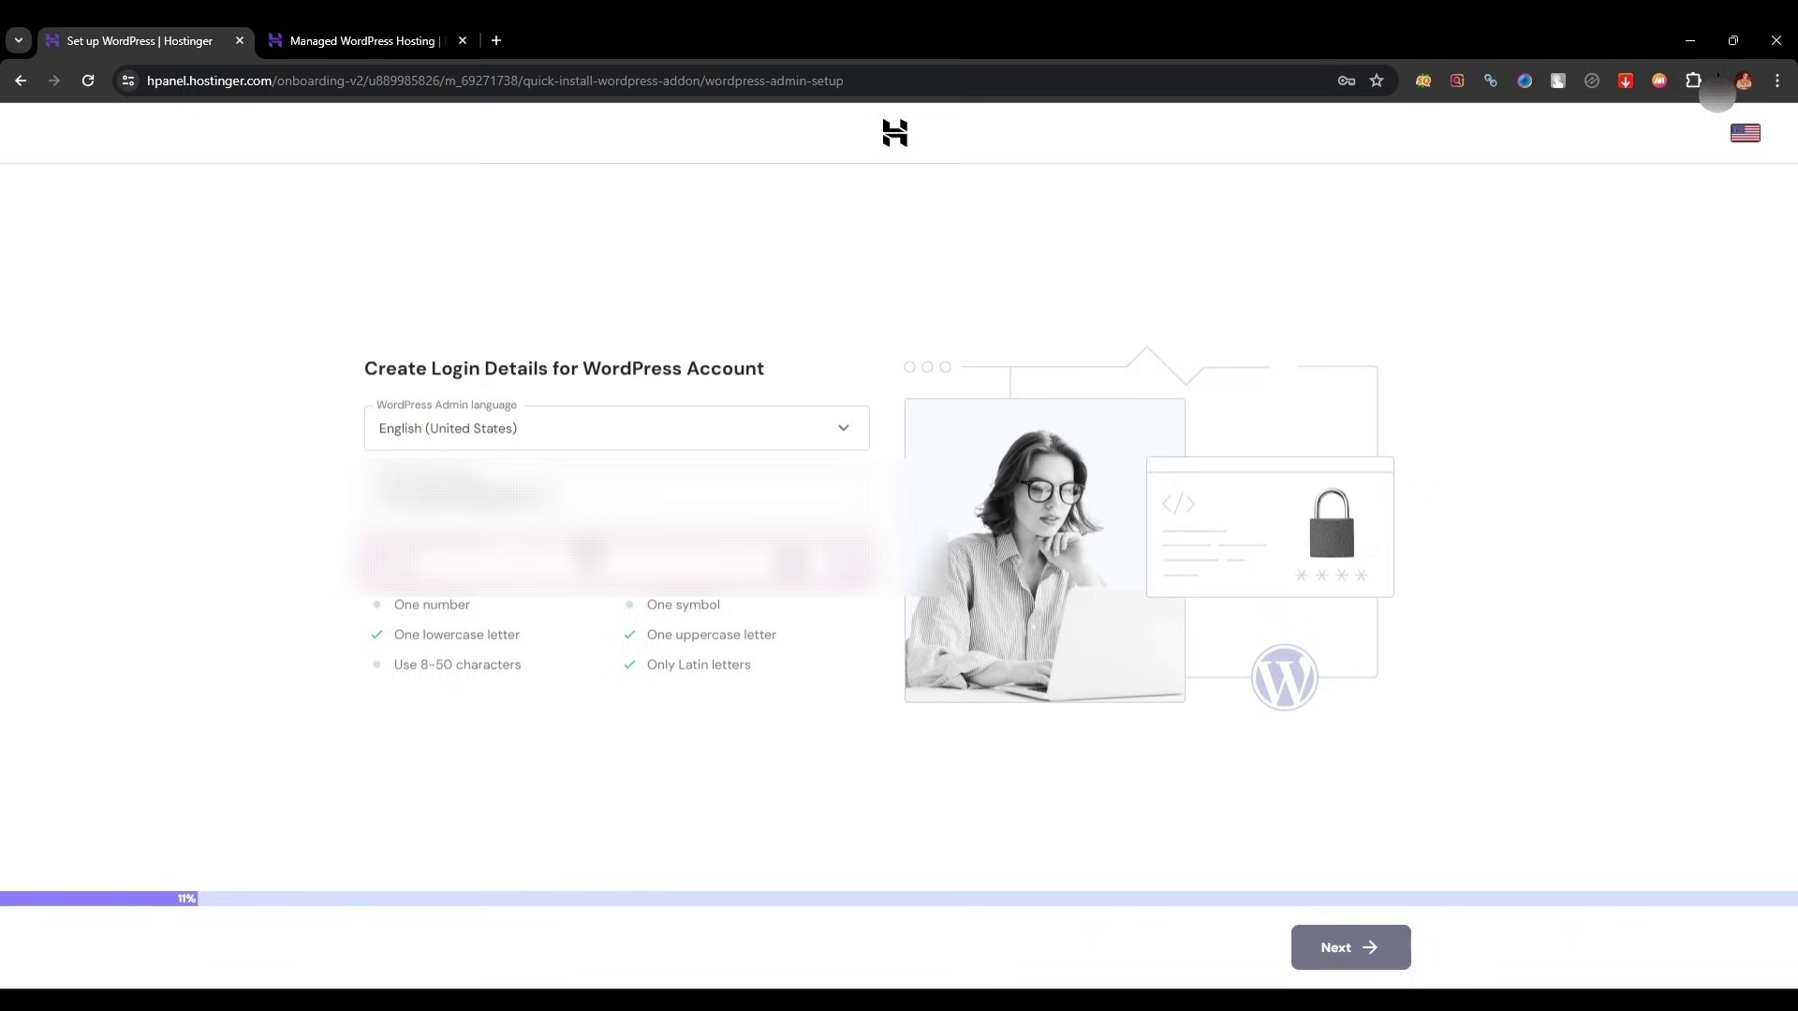
Step: Submit the login details, choose Business and services, and keep pre-built templates
key(Return)
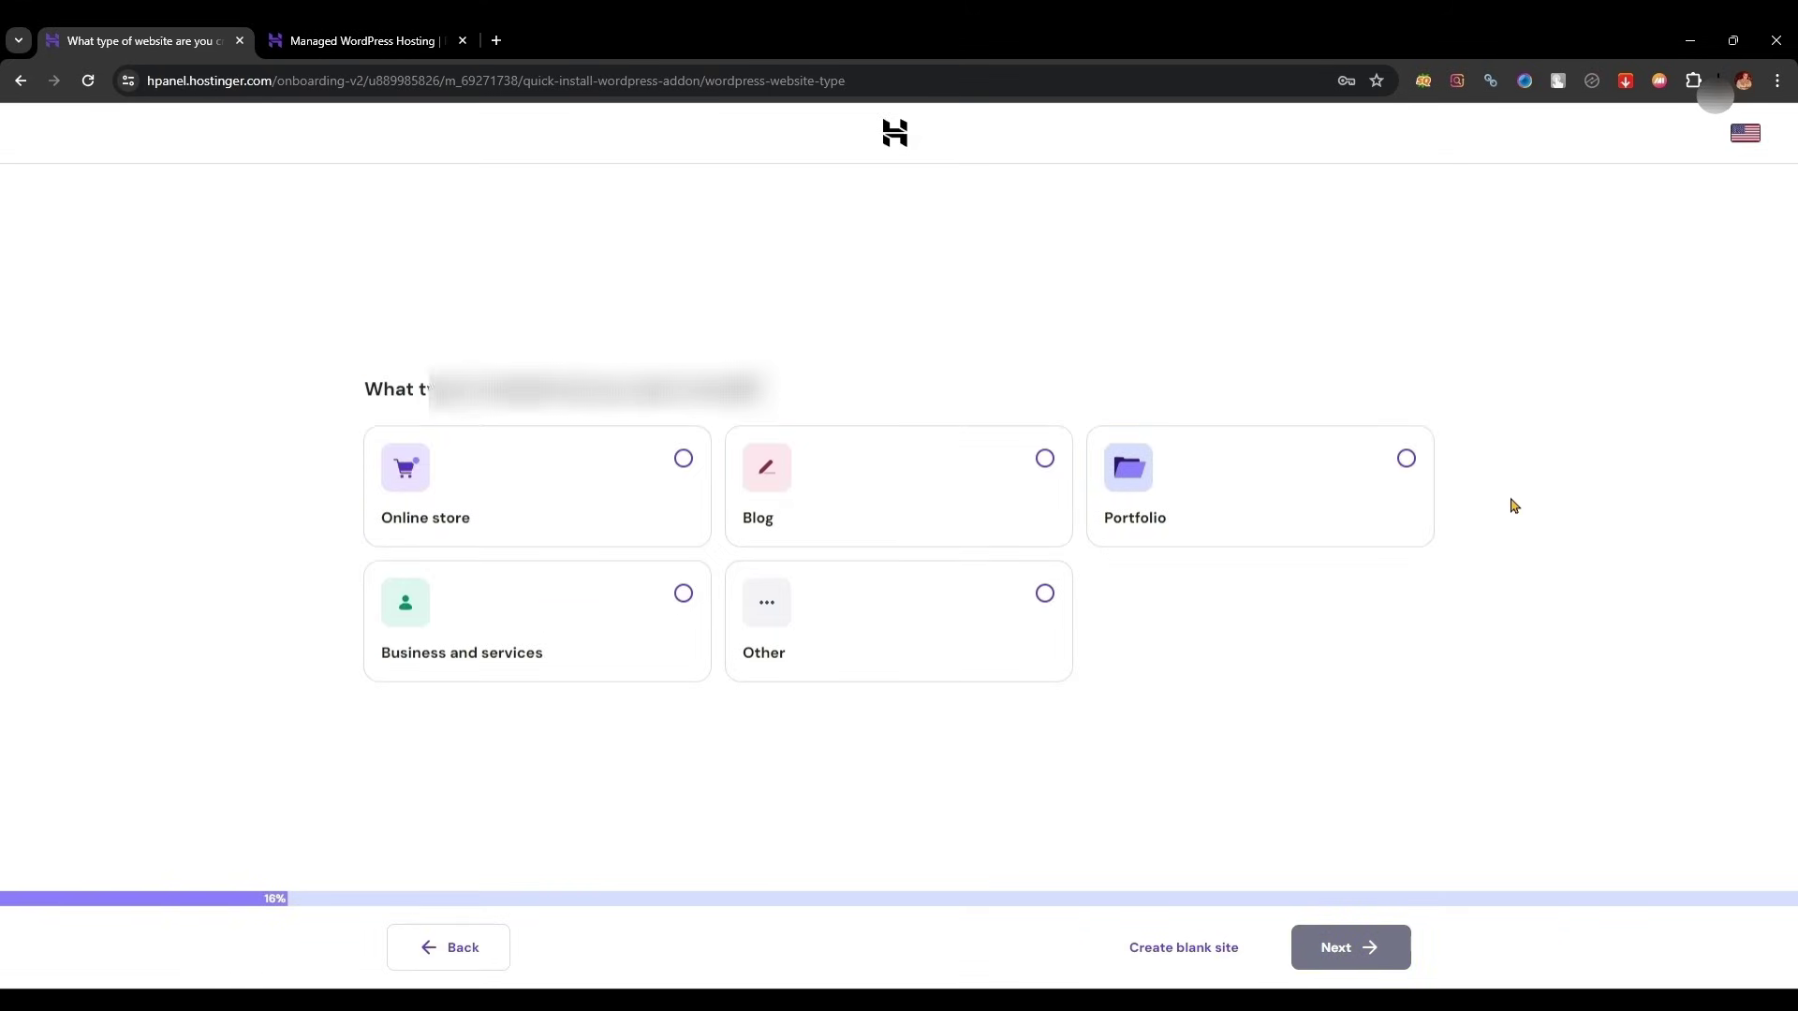
click(683, 595)
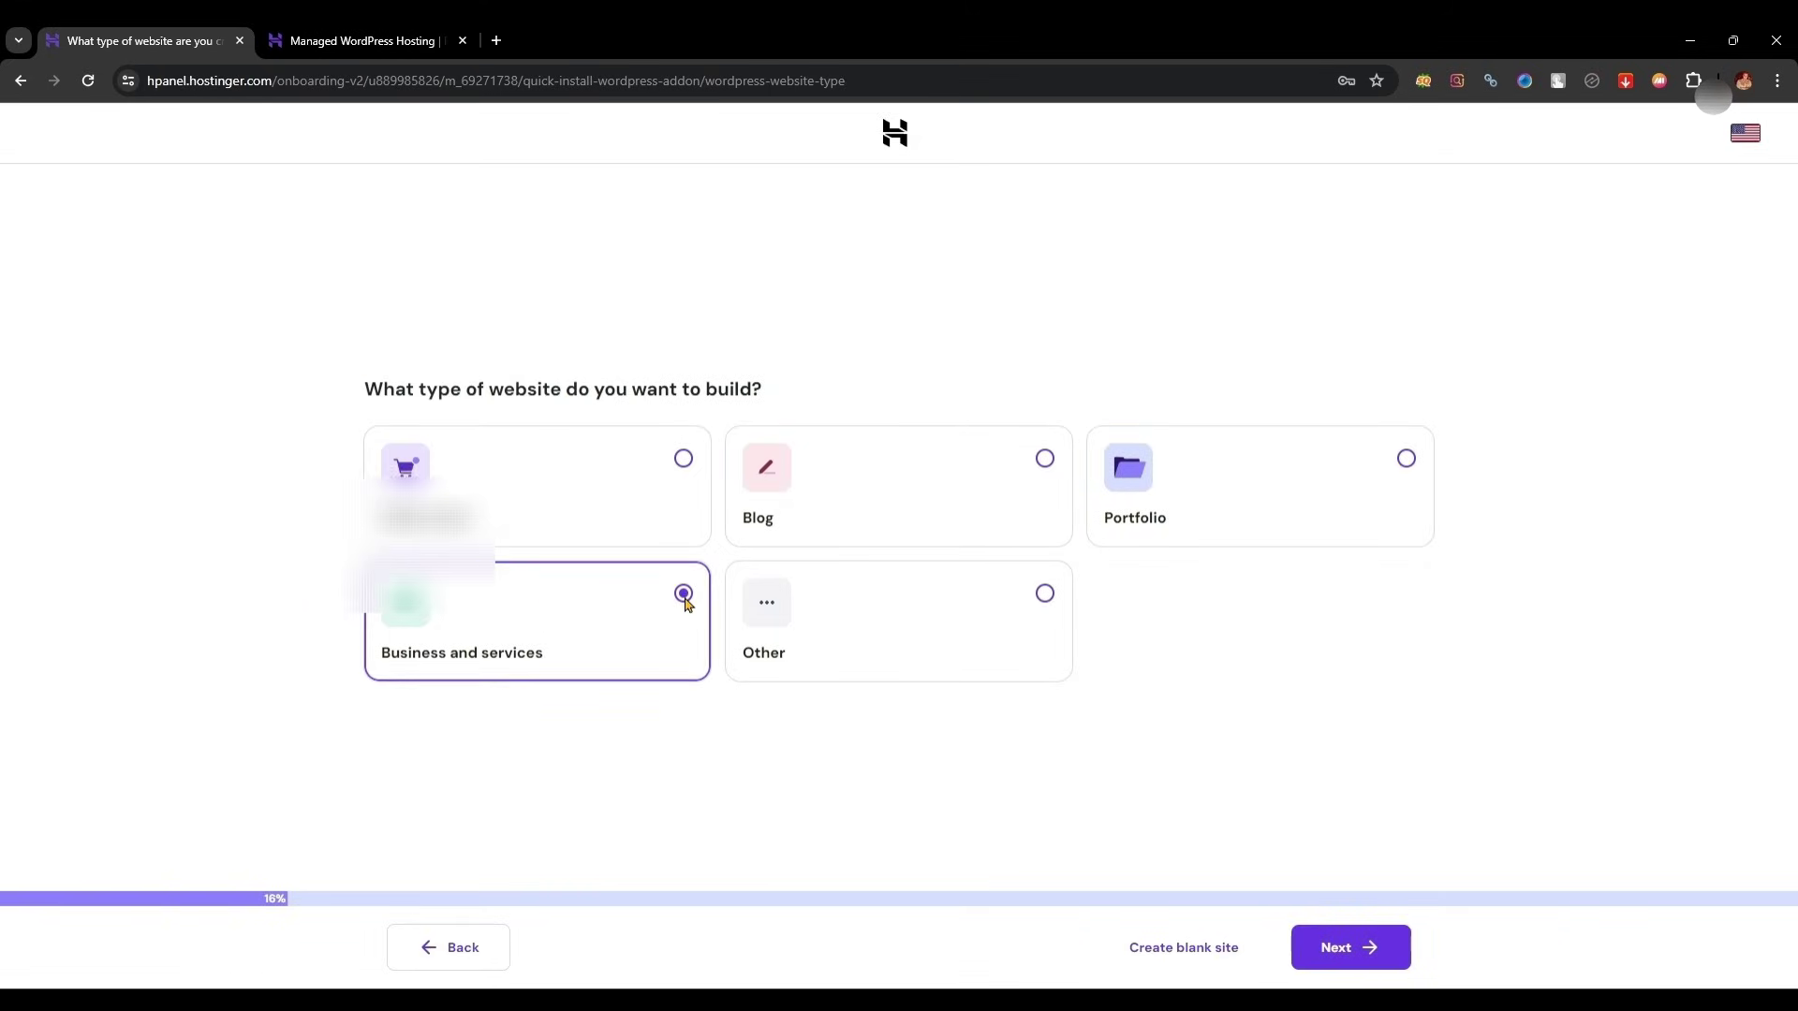
click(1356, 948)
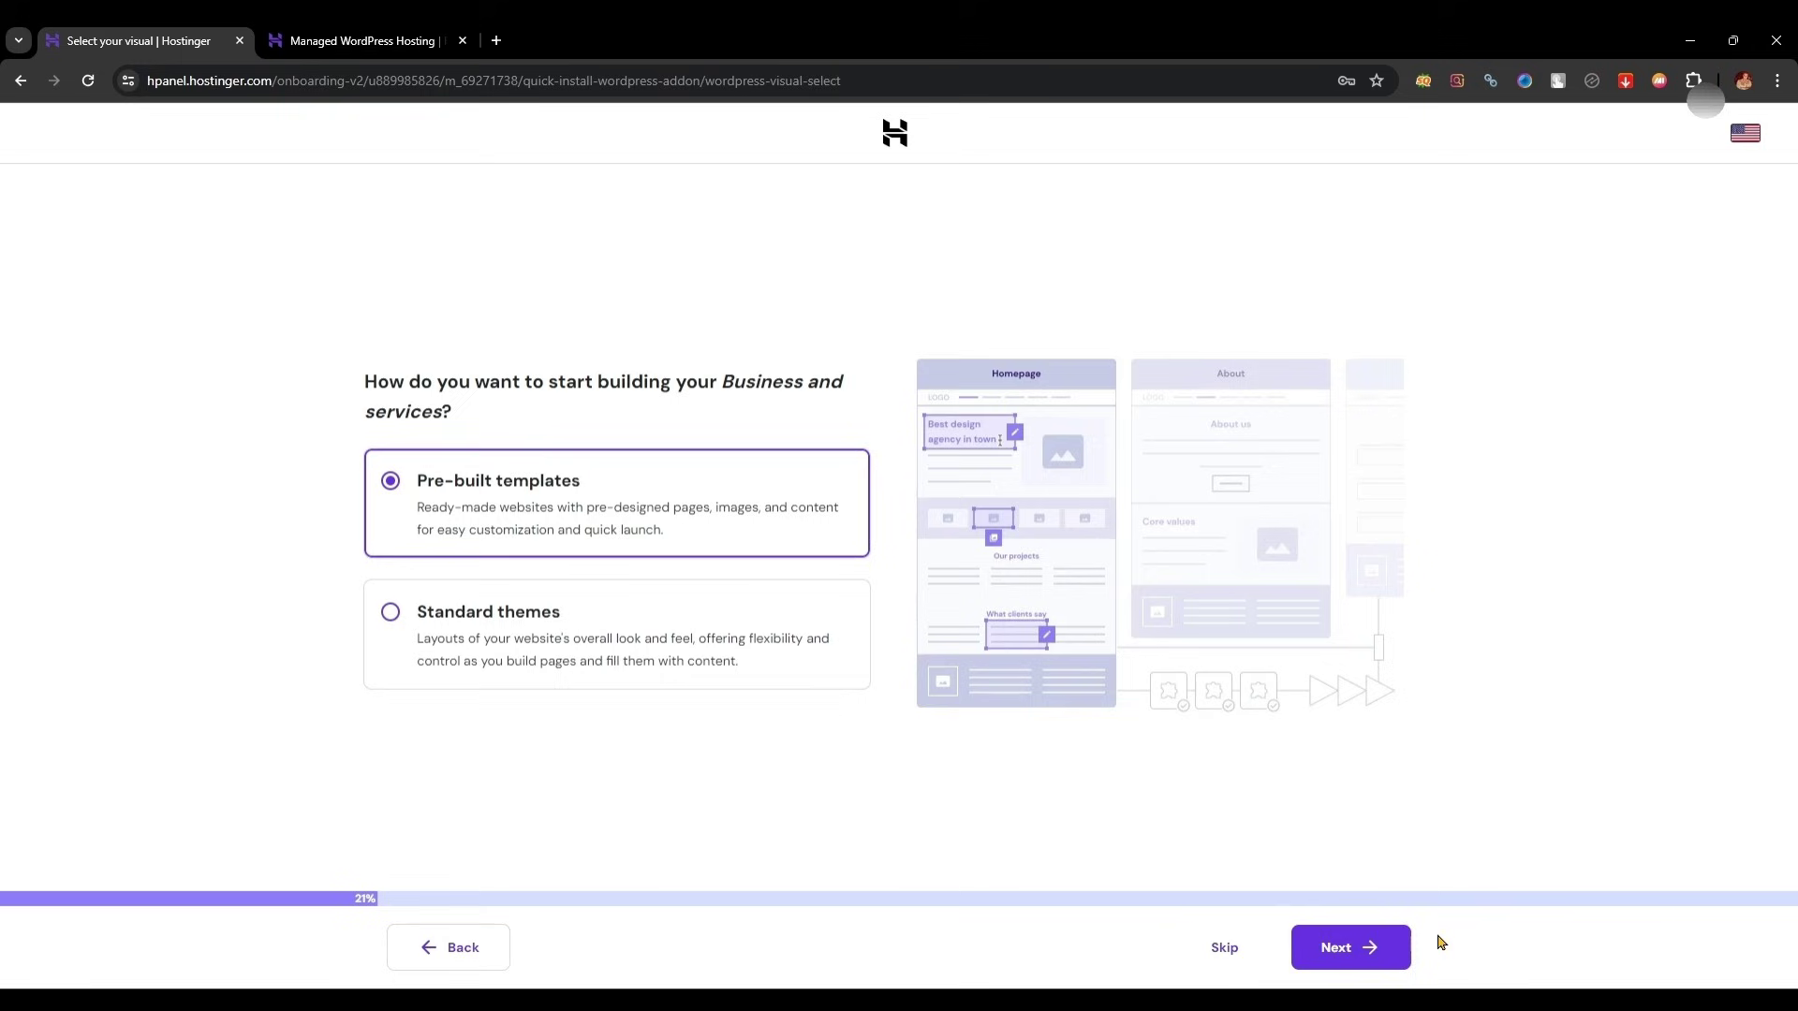
click(1365, 958)
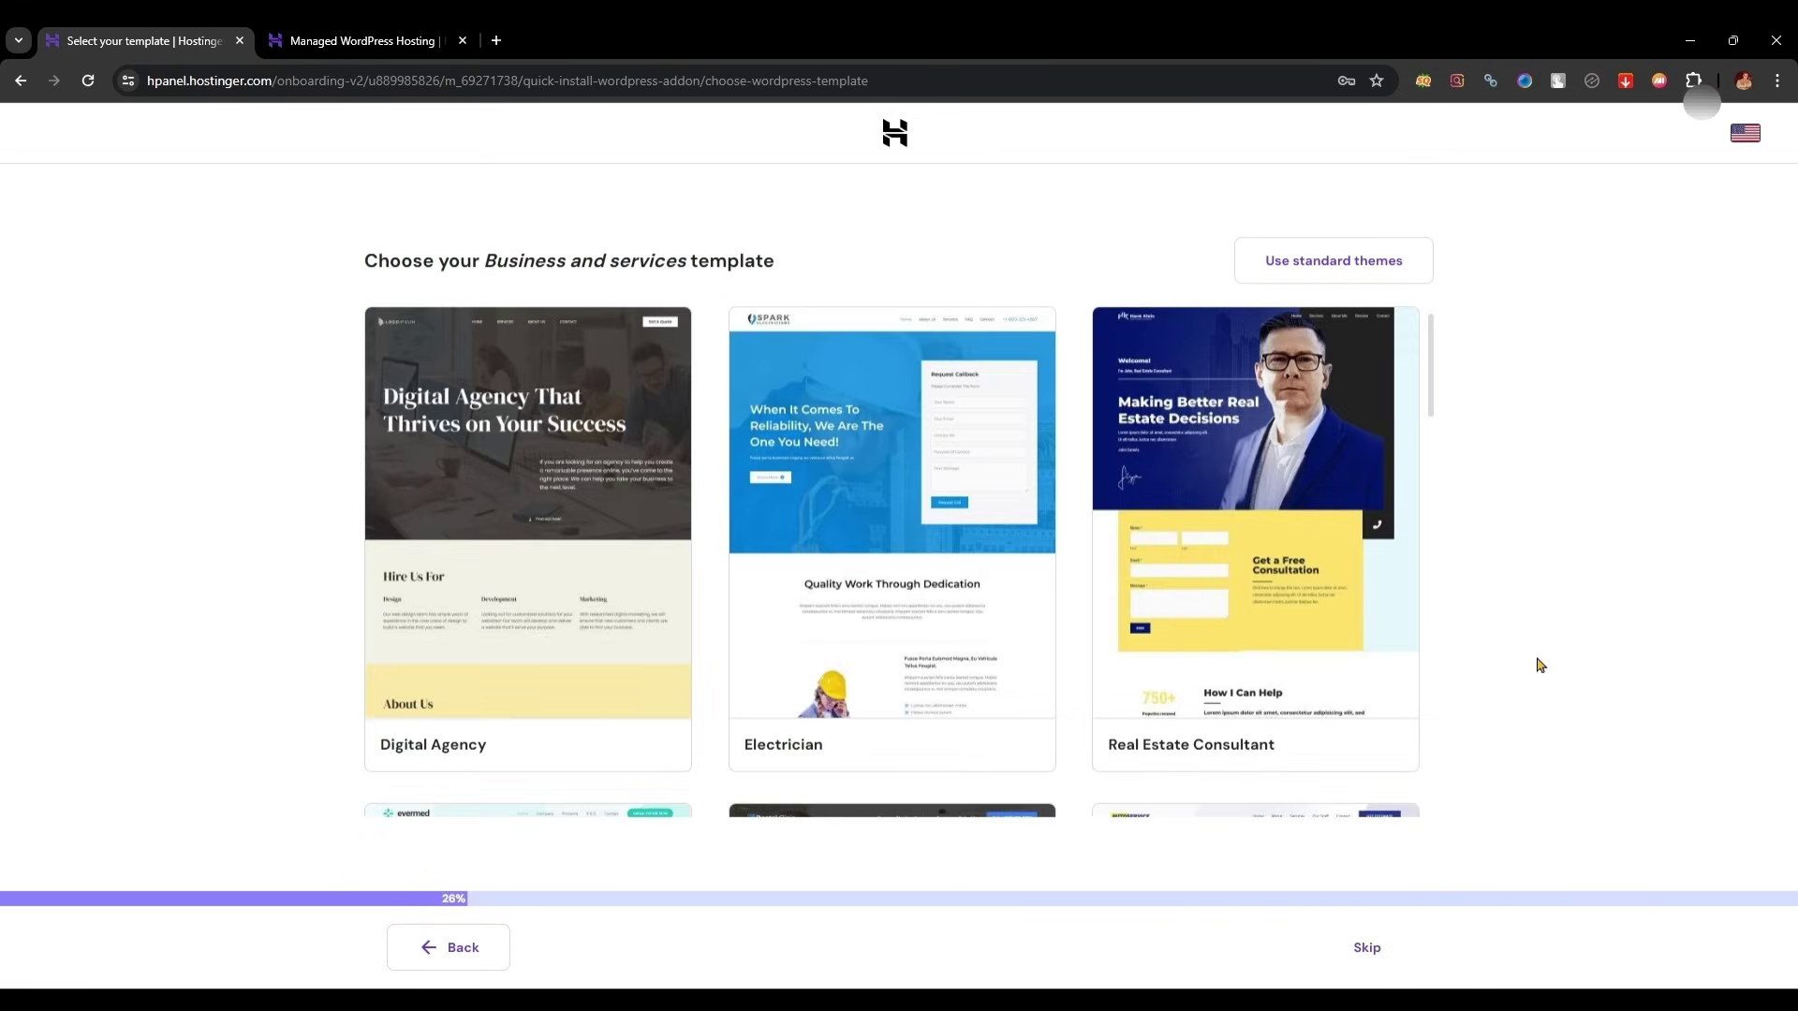
scroll(1405, 562, down, 1)
scroll(1391, 492, down, 2)
scroll(1389, 482, down, 2)
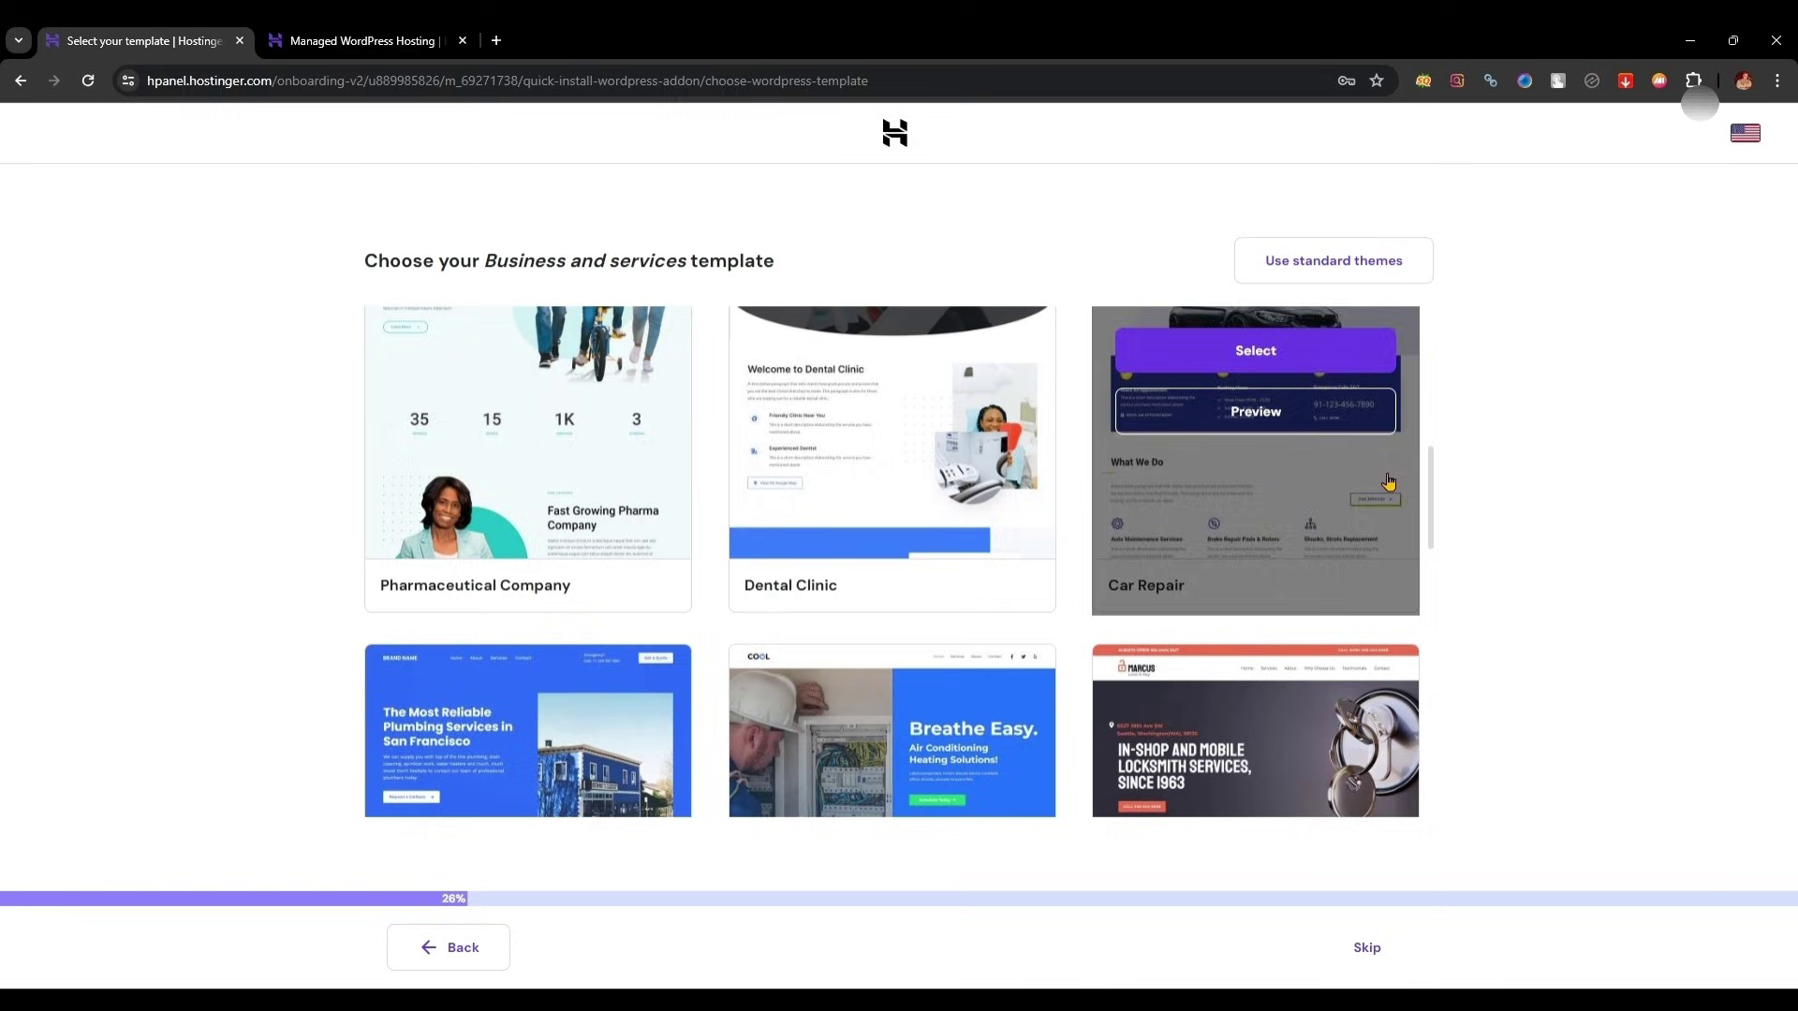
scroll(1437, 497, down, 2)
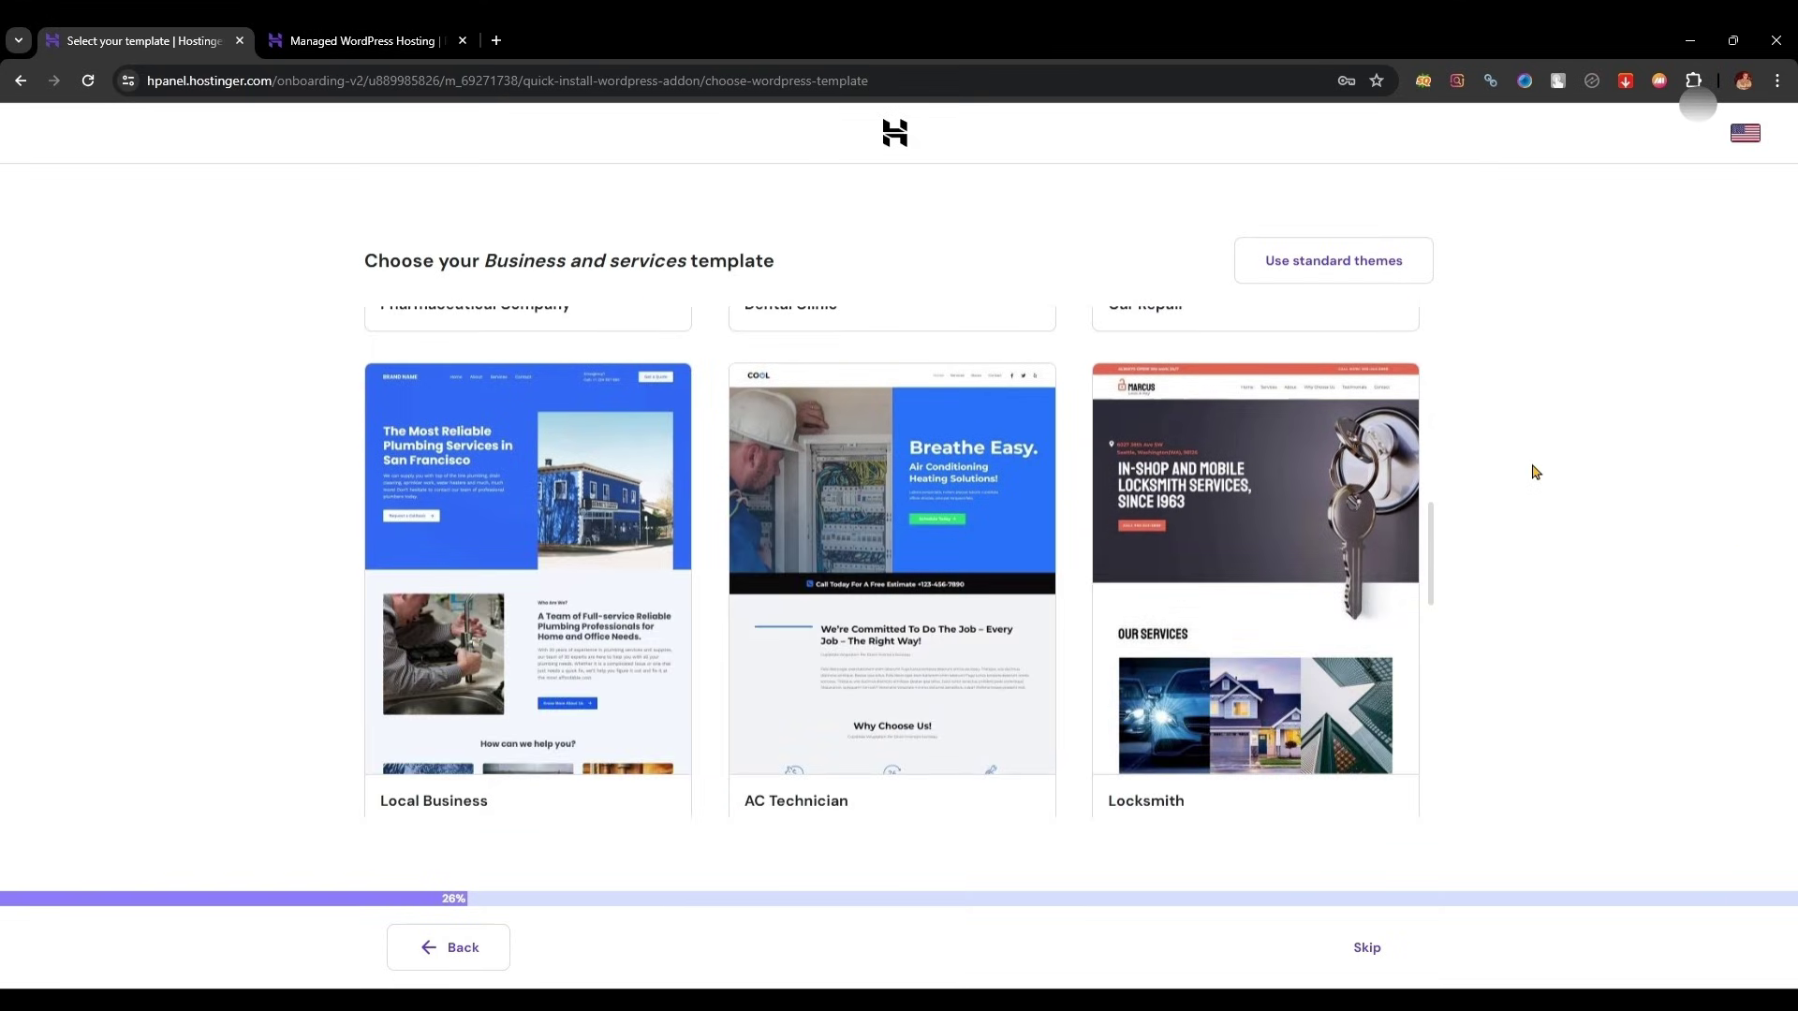
scroll(1405, 478, up, 2)
scroll(1405, 479, up, 2)
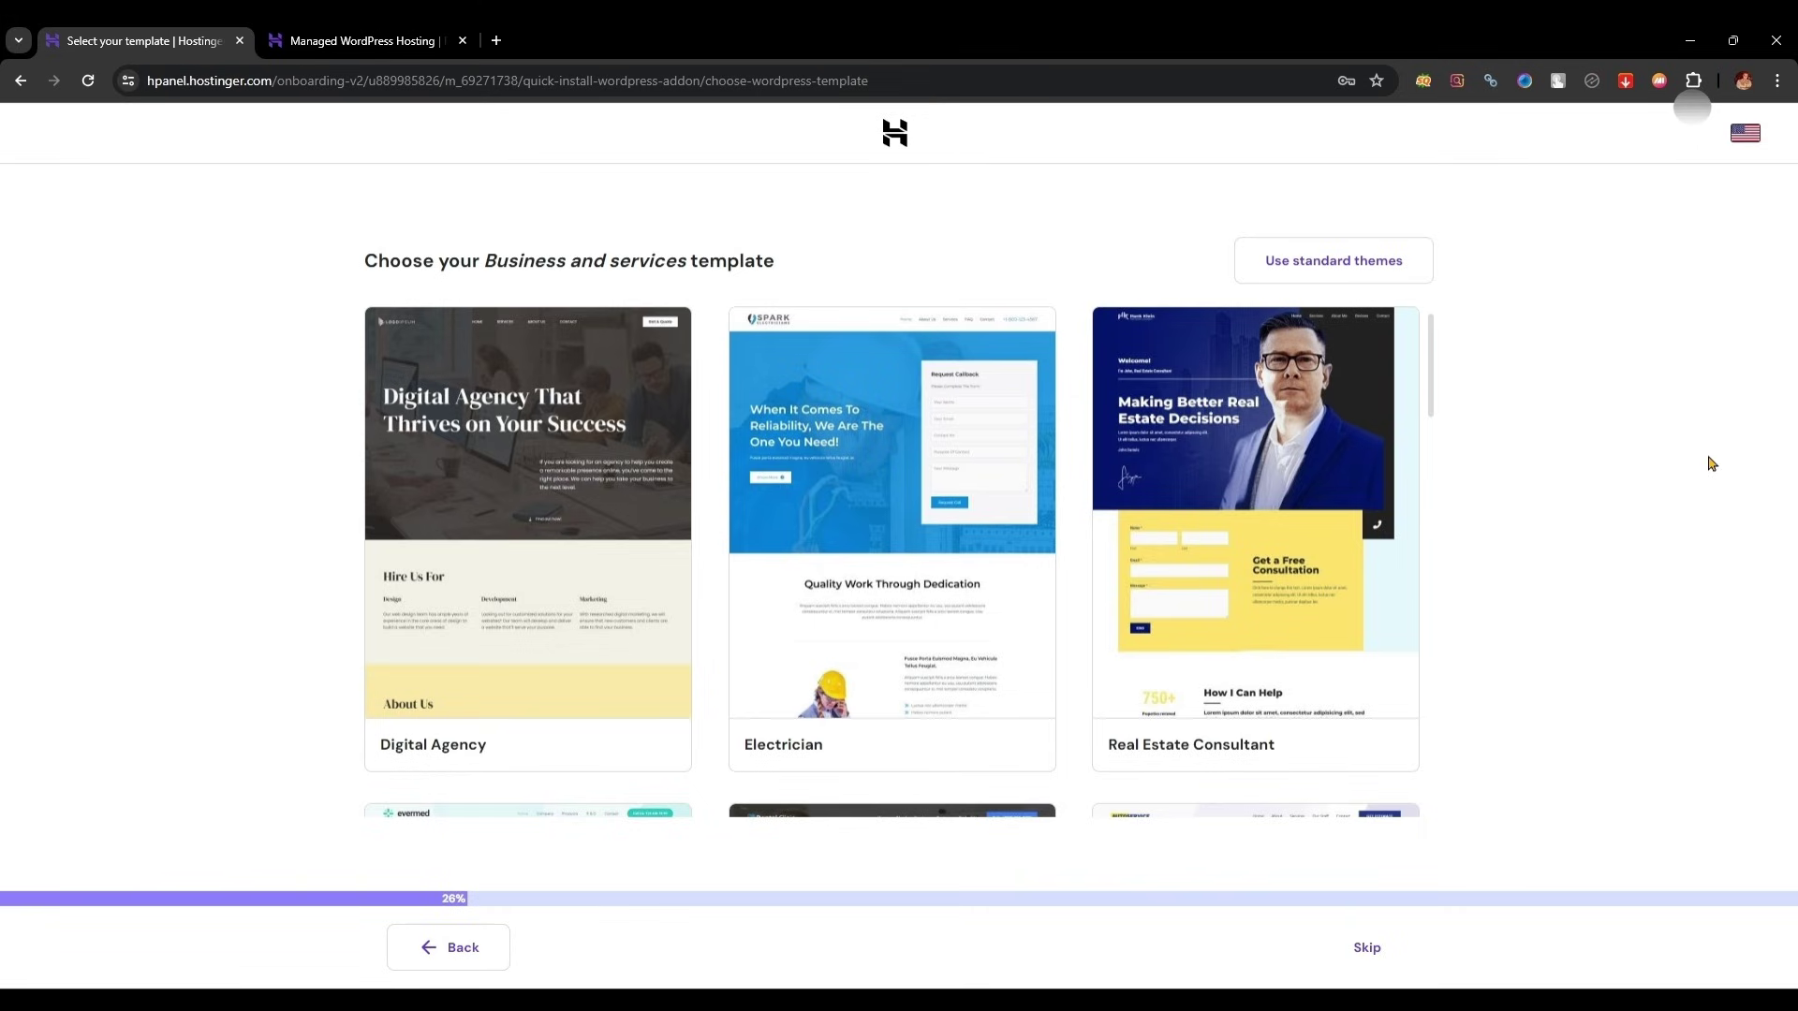
scroll(1066, 449, down, 3)
scroll(1067, 448, down, 3)
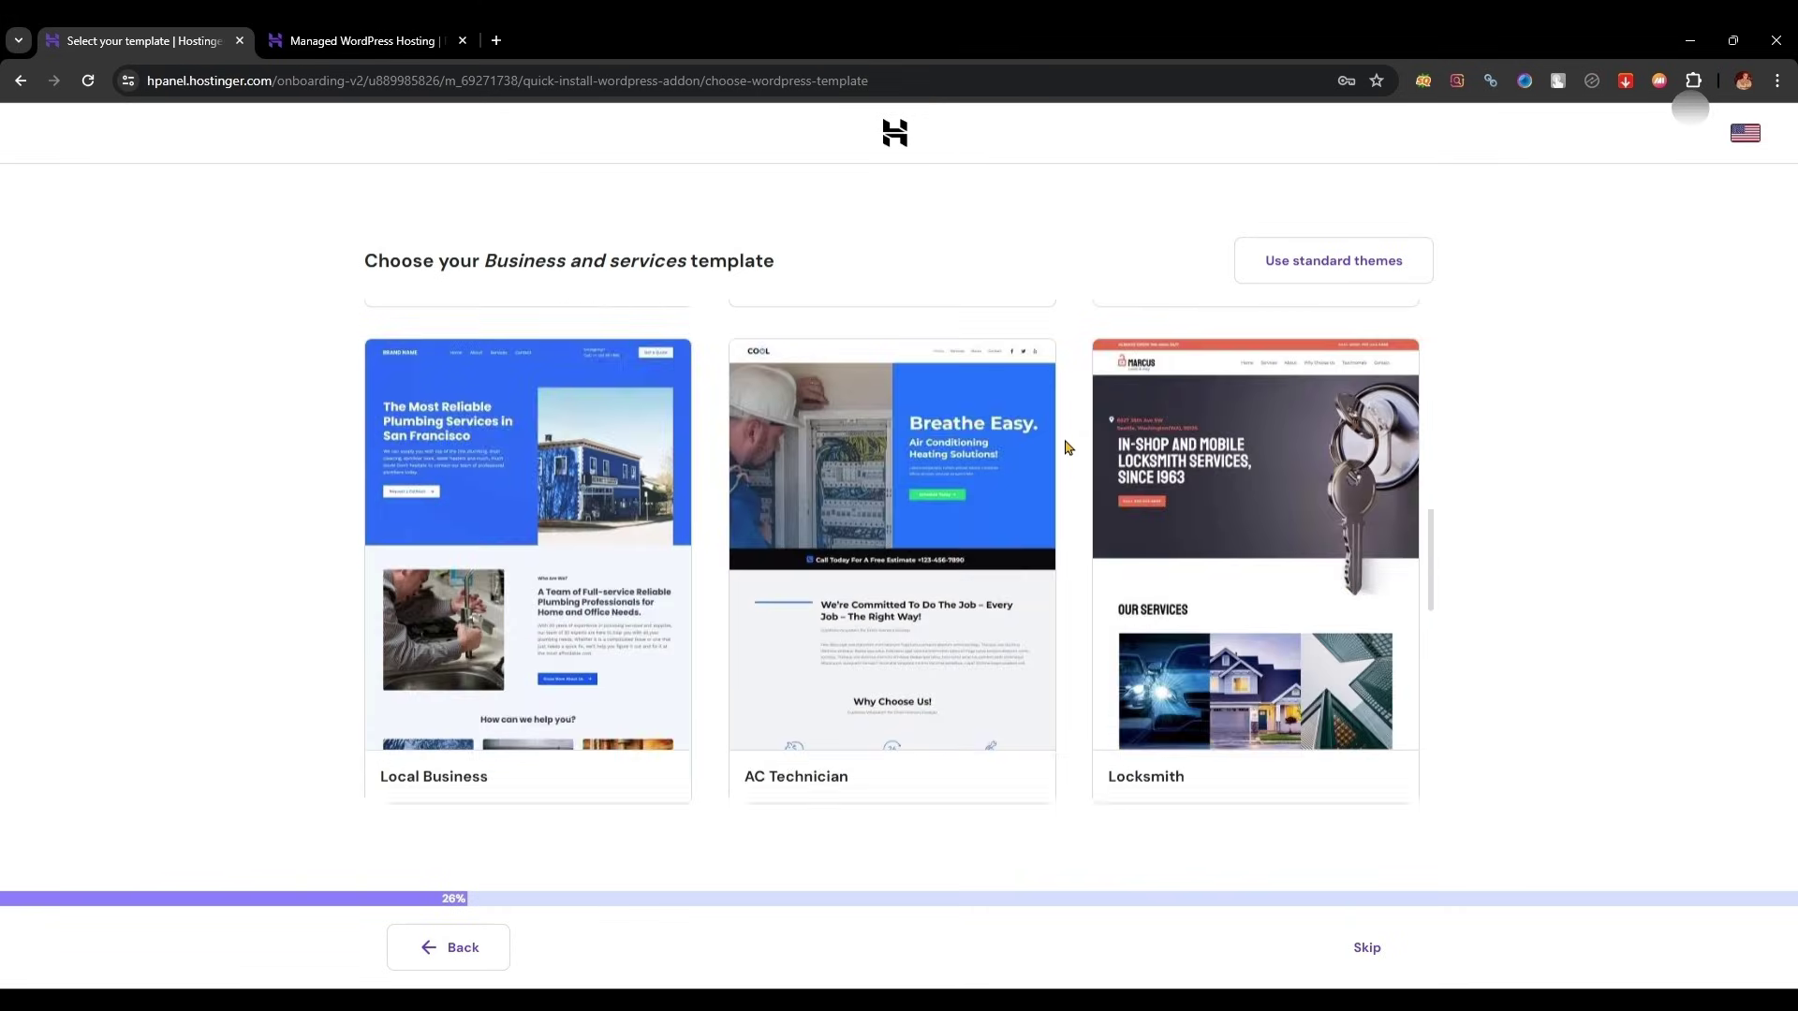
scroll(1067, 449, down, 3)
scroll(1067, 449, down, 3)
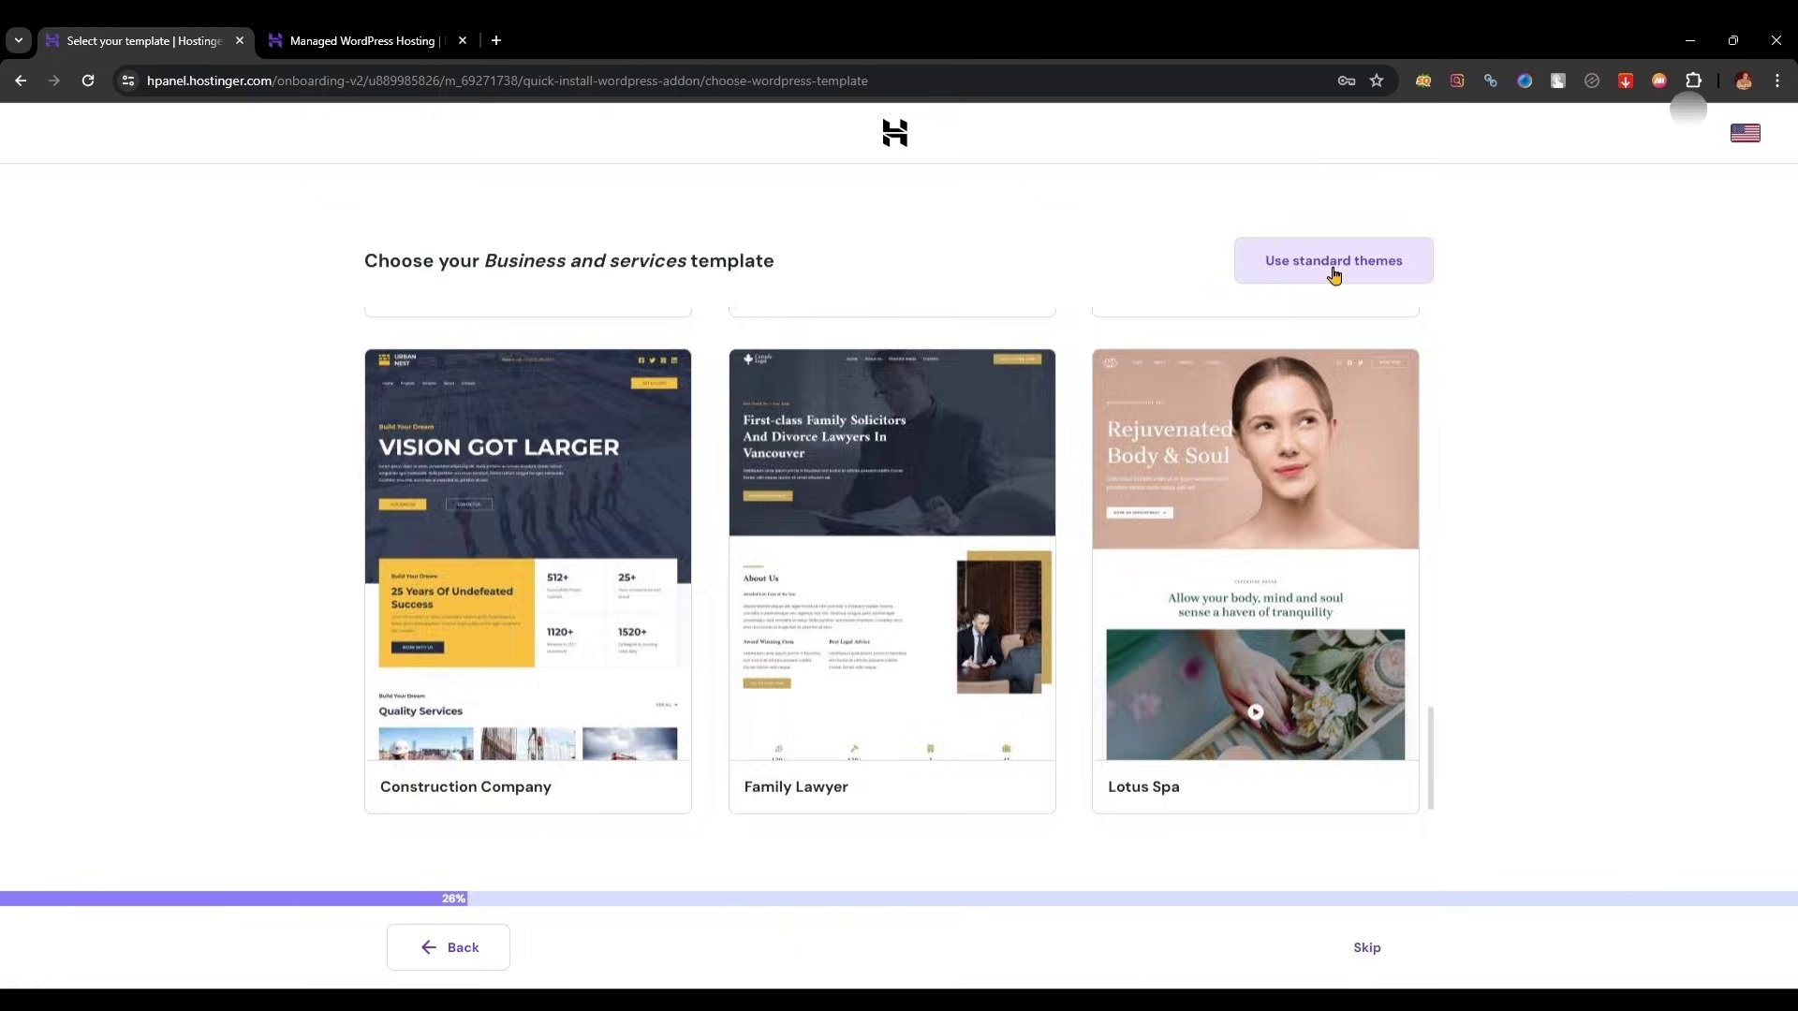
Step: Preview standard themes, return to the template gallery, and select Digital Agency
click(1332, 271)
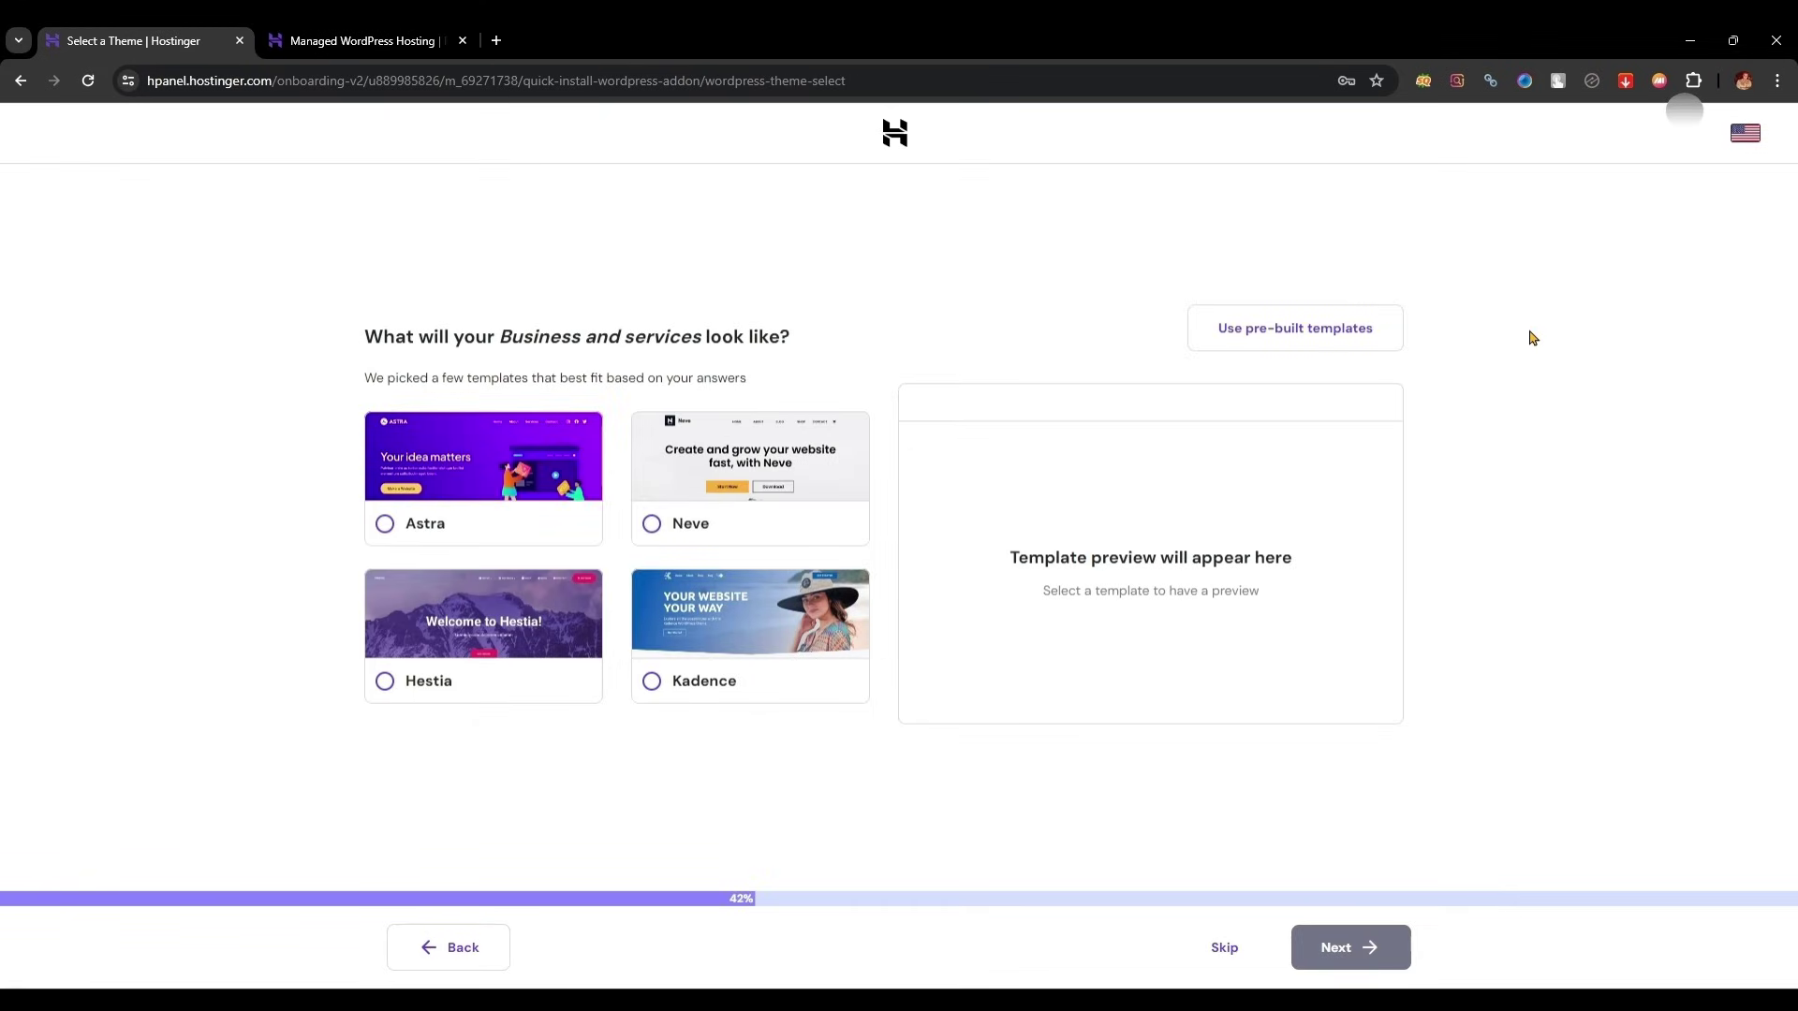
click(1306, 338)
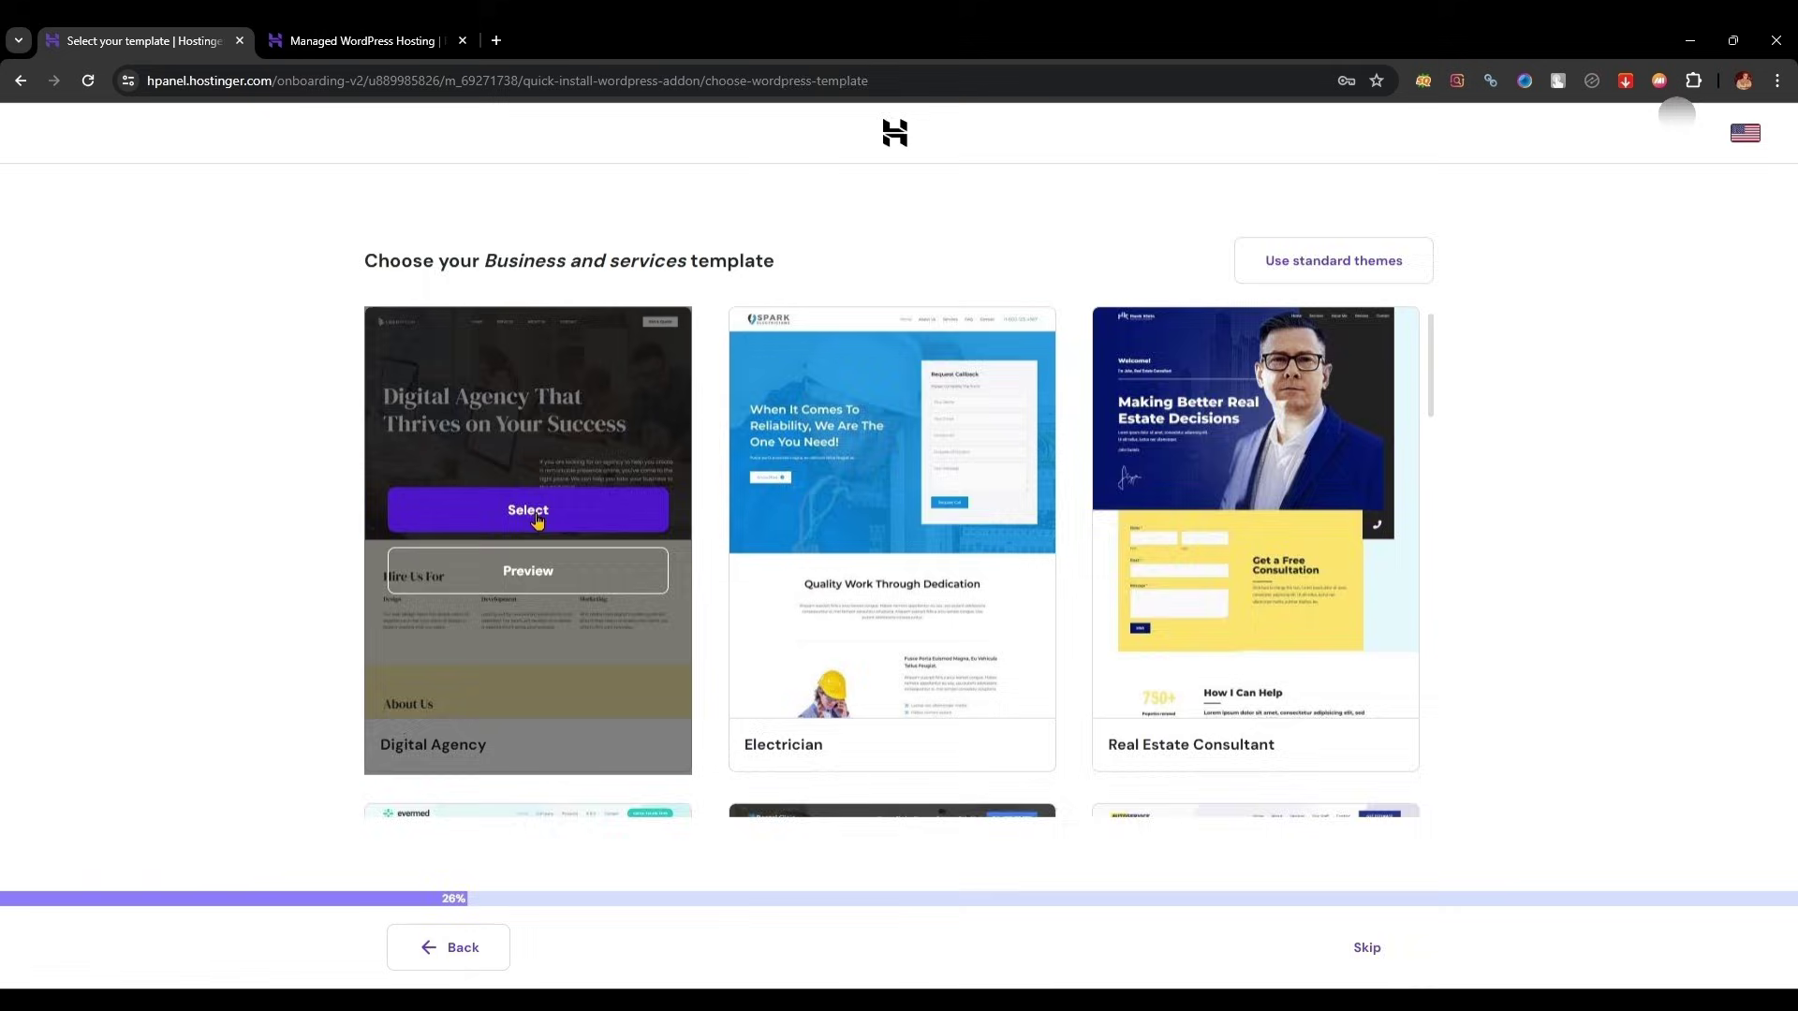
click(535, 521)
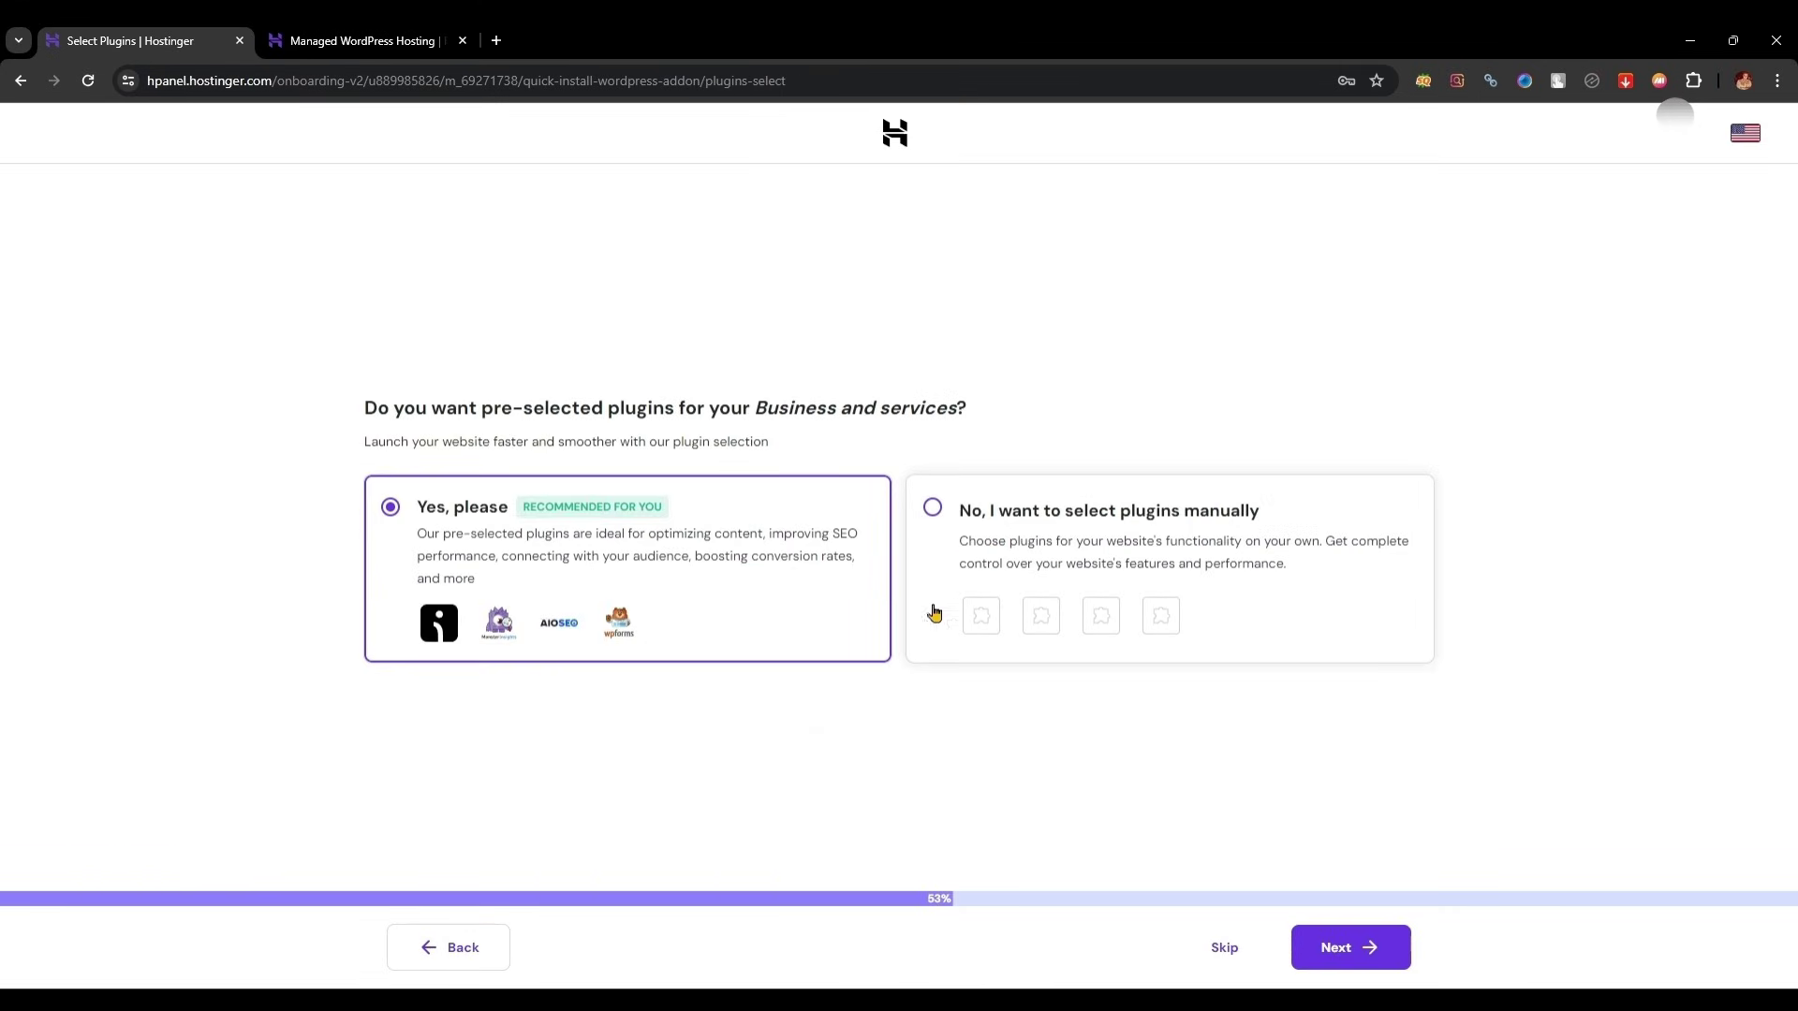
Step: Pick plugins manually: add Google Site Kit, drop MonsterInsights, WPForms and Omnisend
click(932, 512)
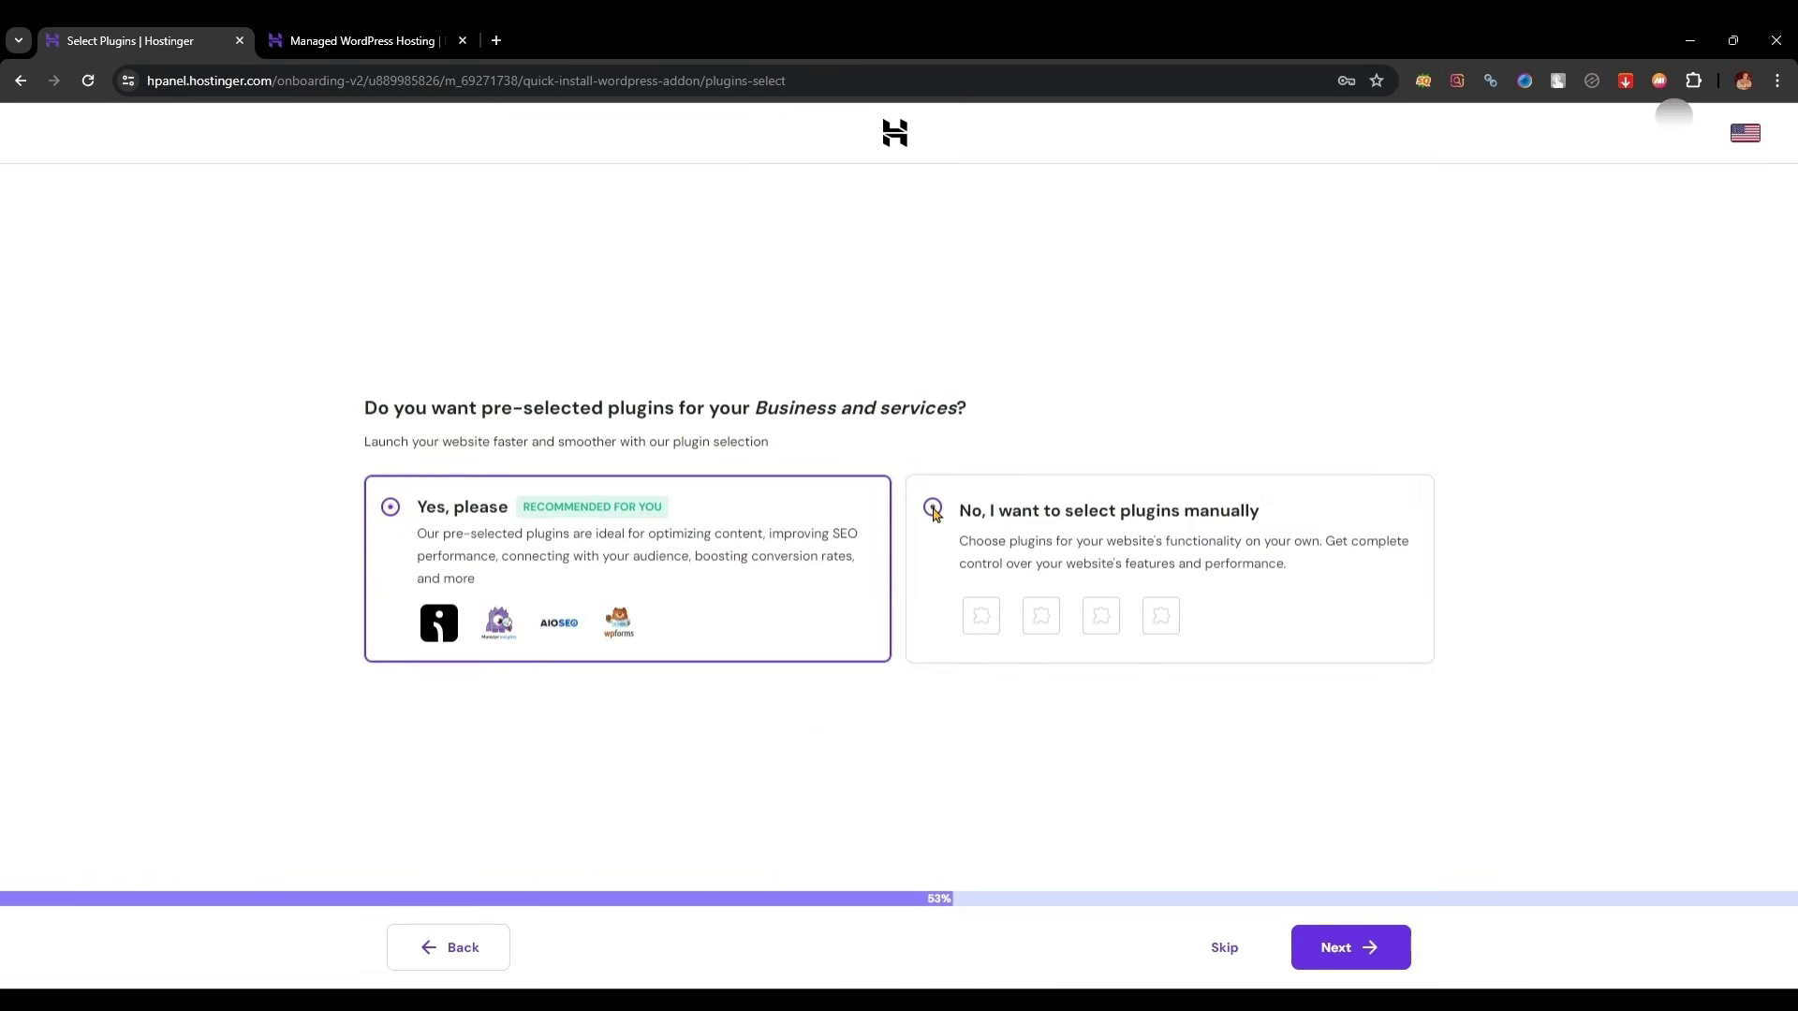
click(1325, 951)
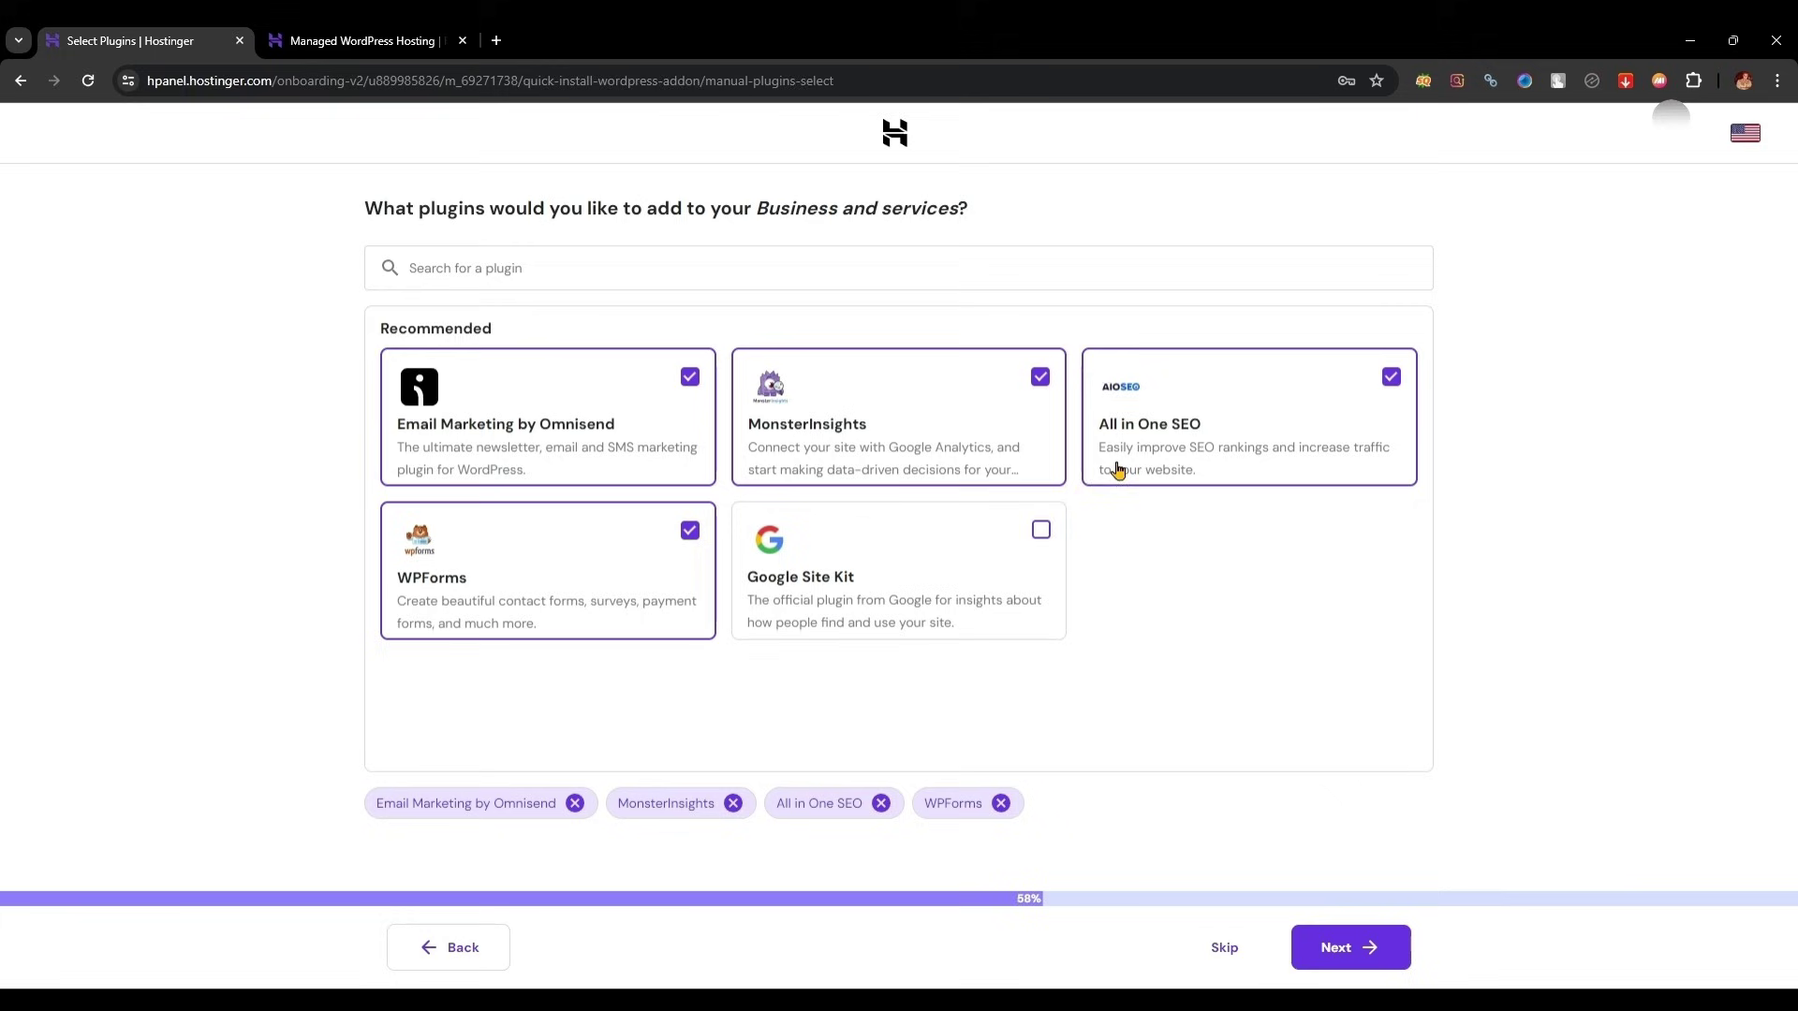
click(1041, 529)
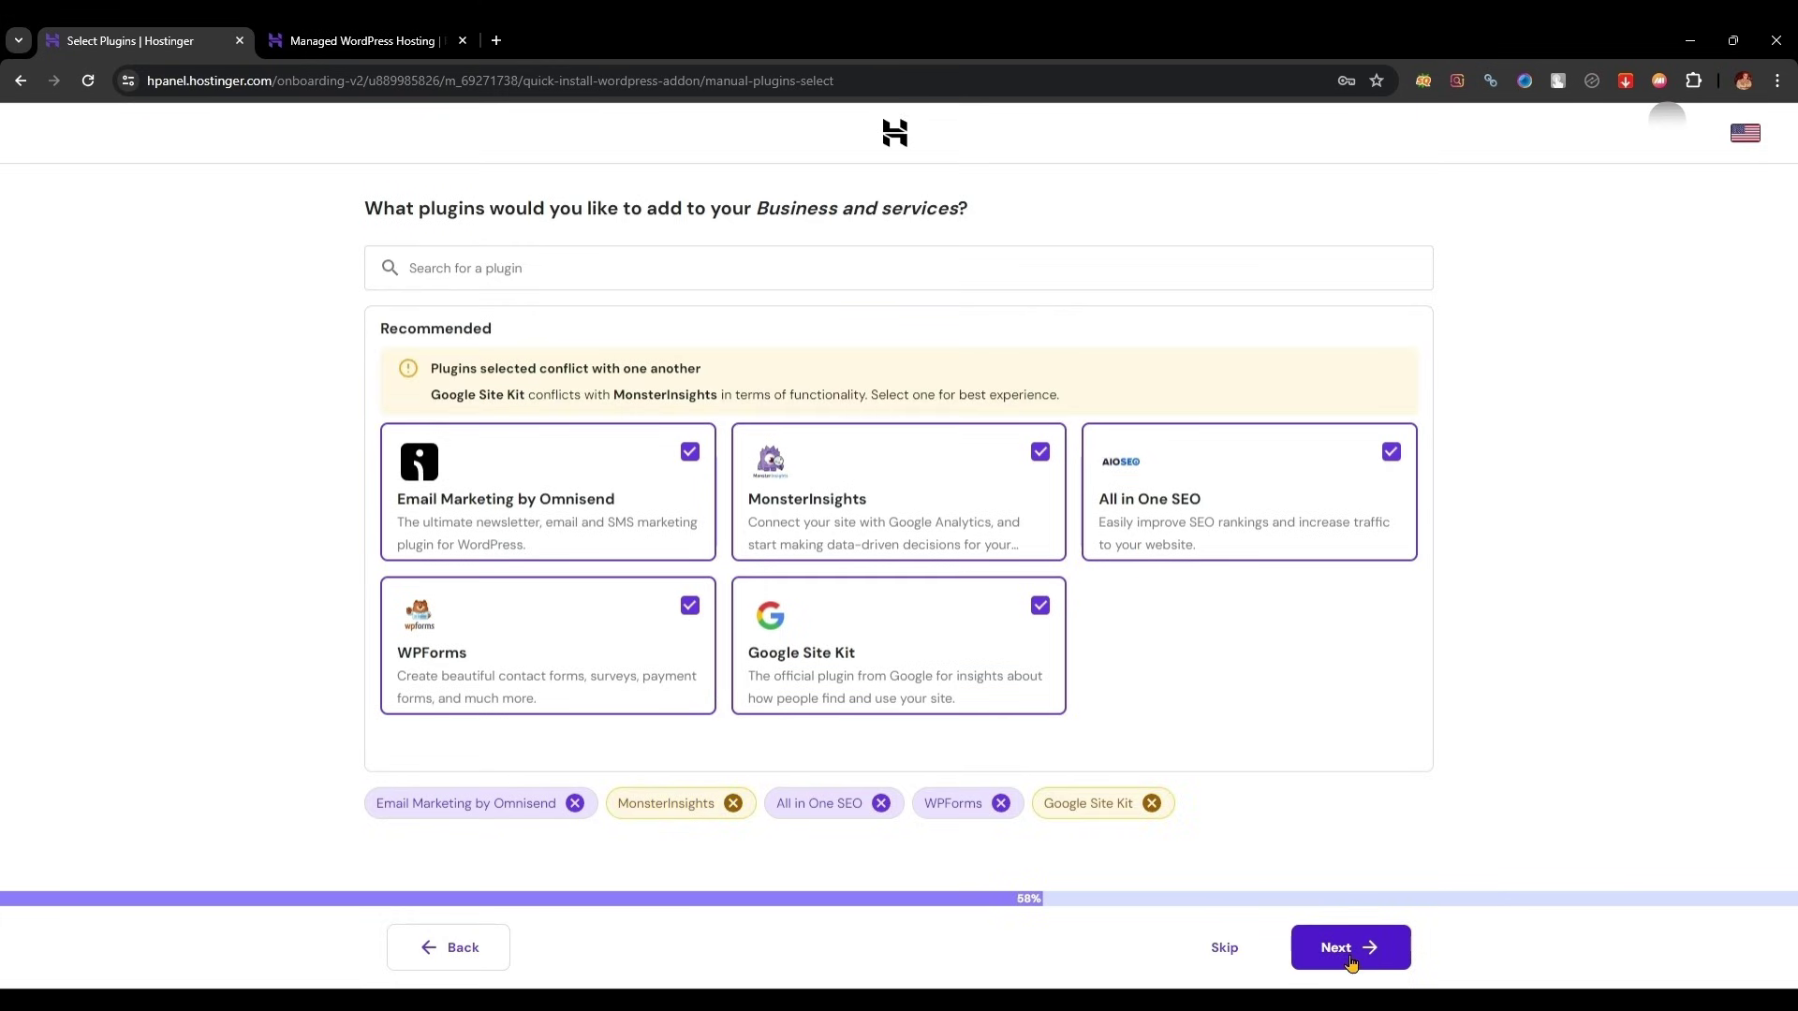
click(731, 804)
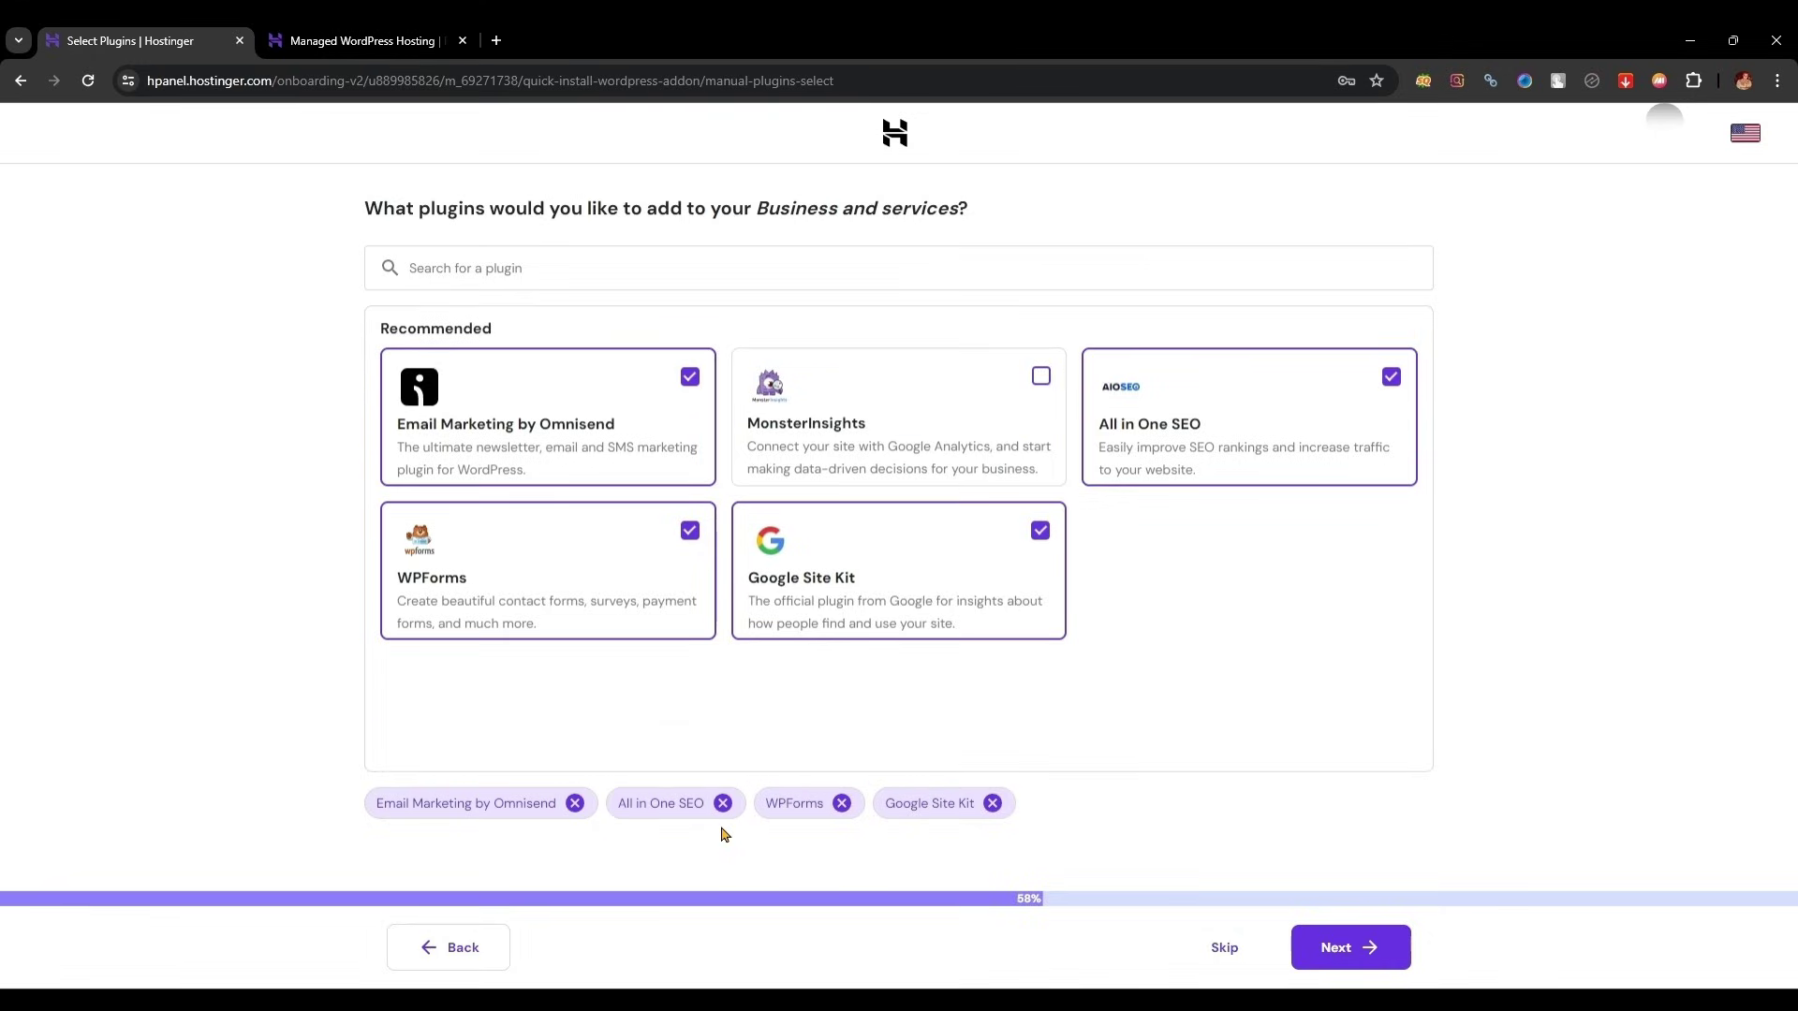
click(842, 803)
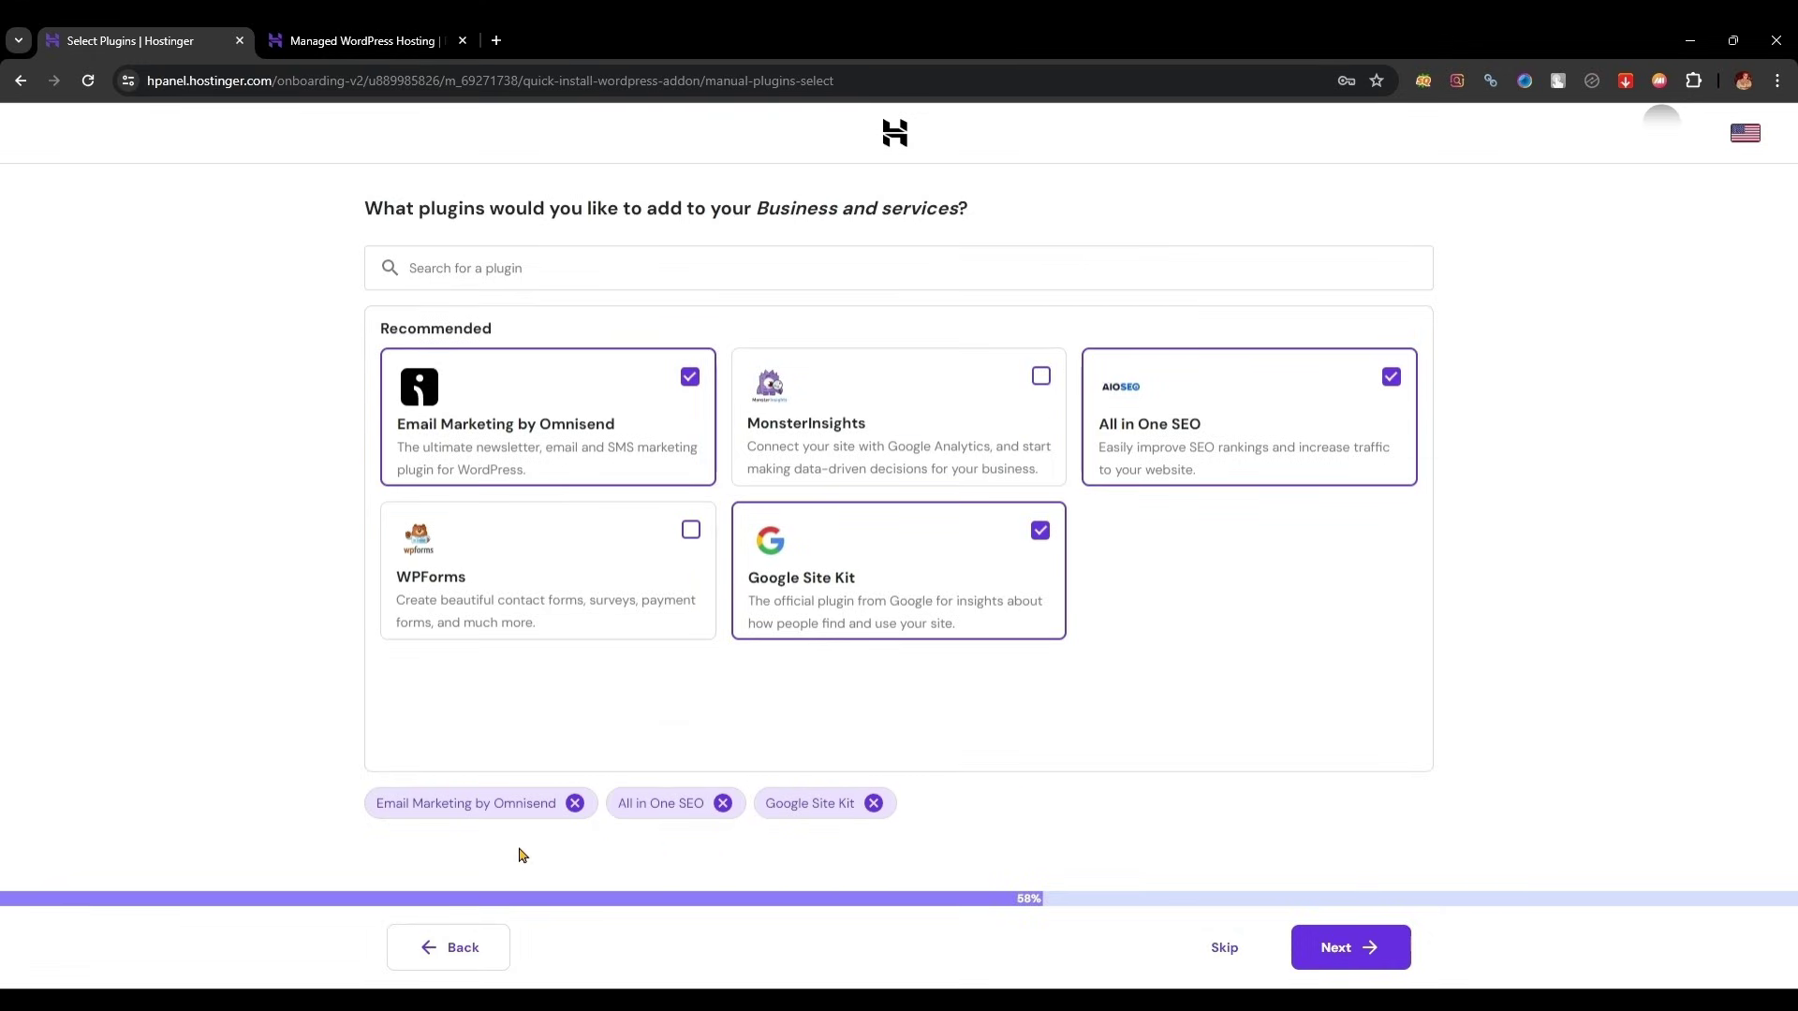
click(575, 803)
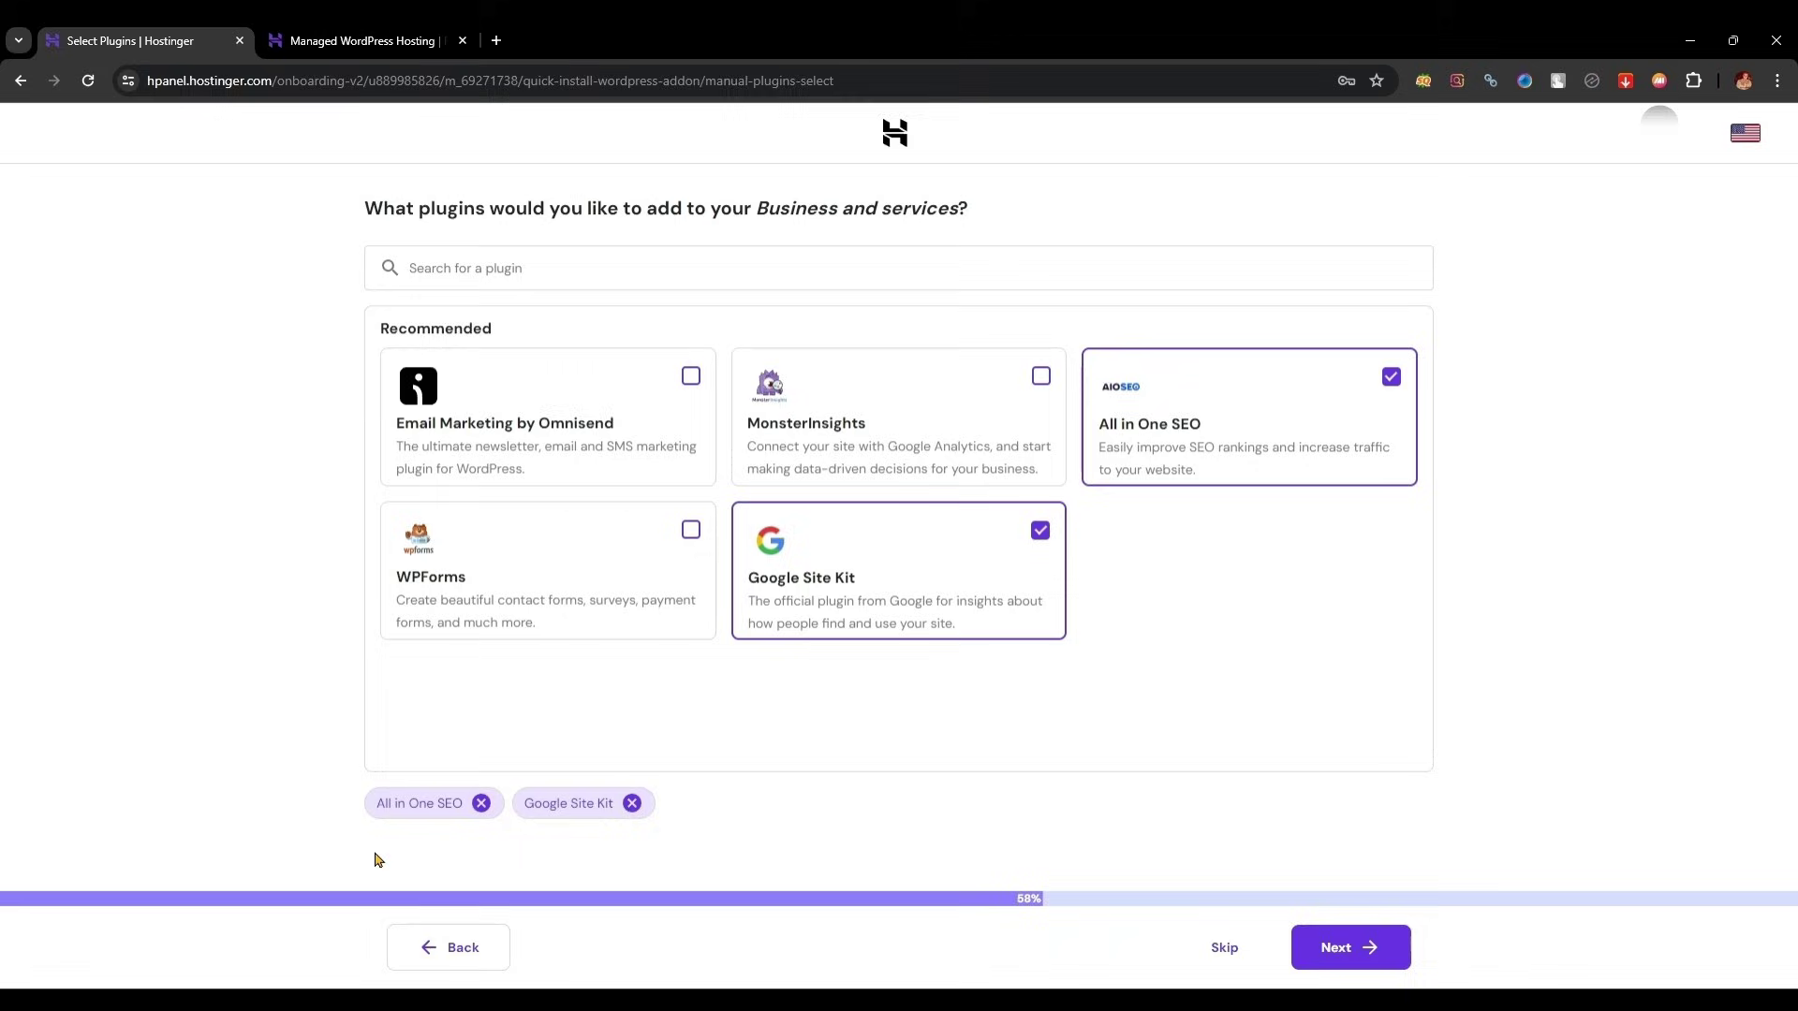
click(1339, 950)
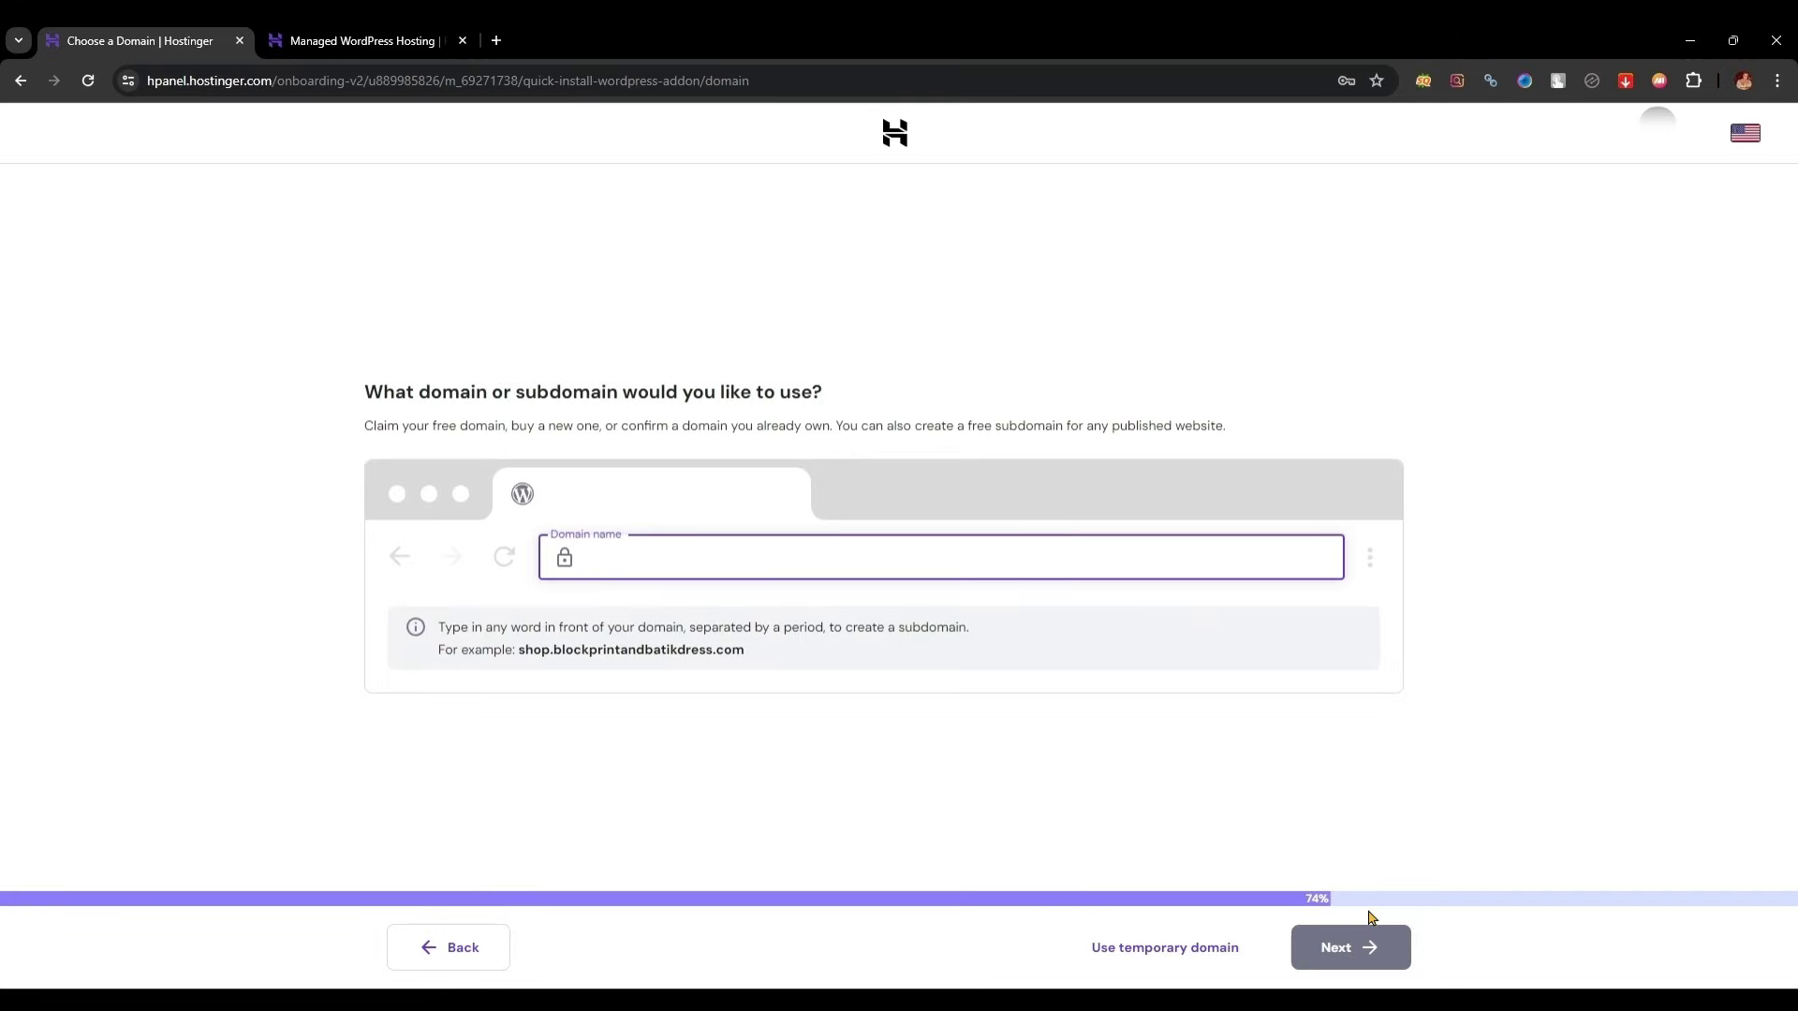
text(earningsonline.shop)
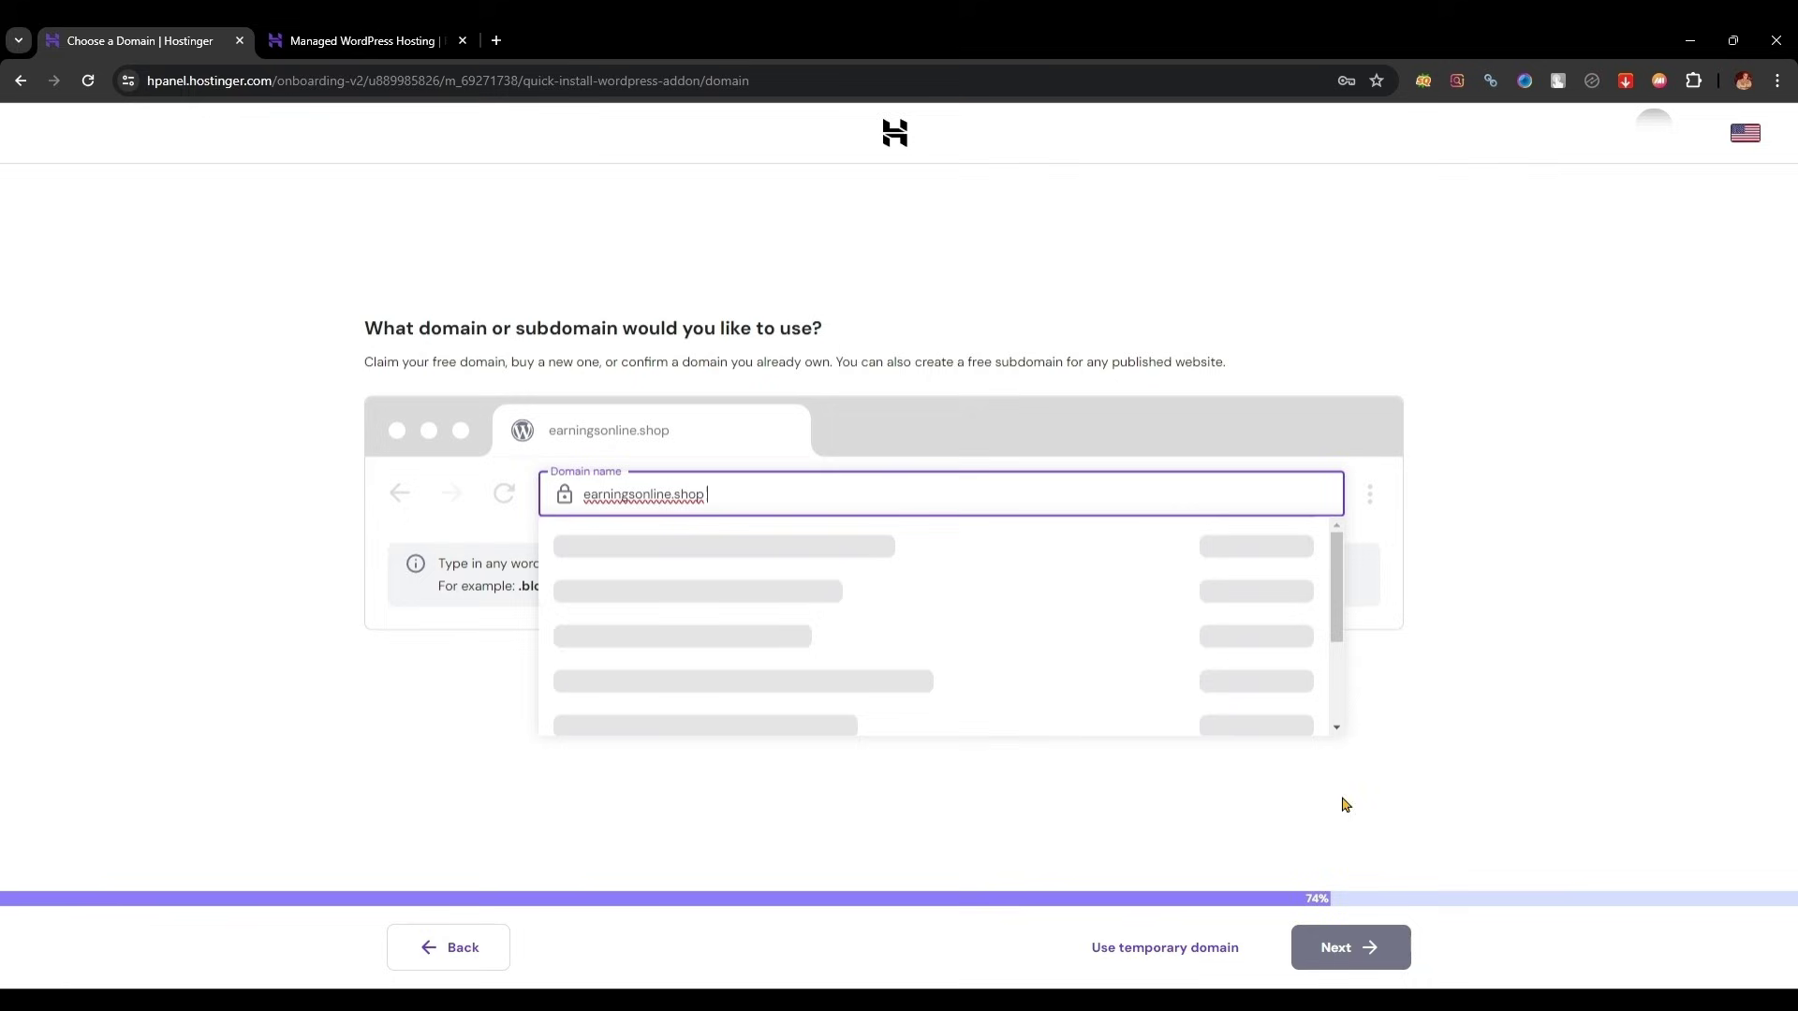
Step: Use the registered earningsonline.shop domain suggestion for the site
click(741, 550)
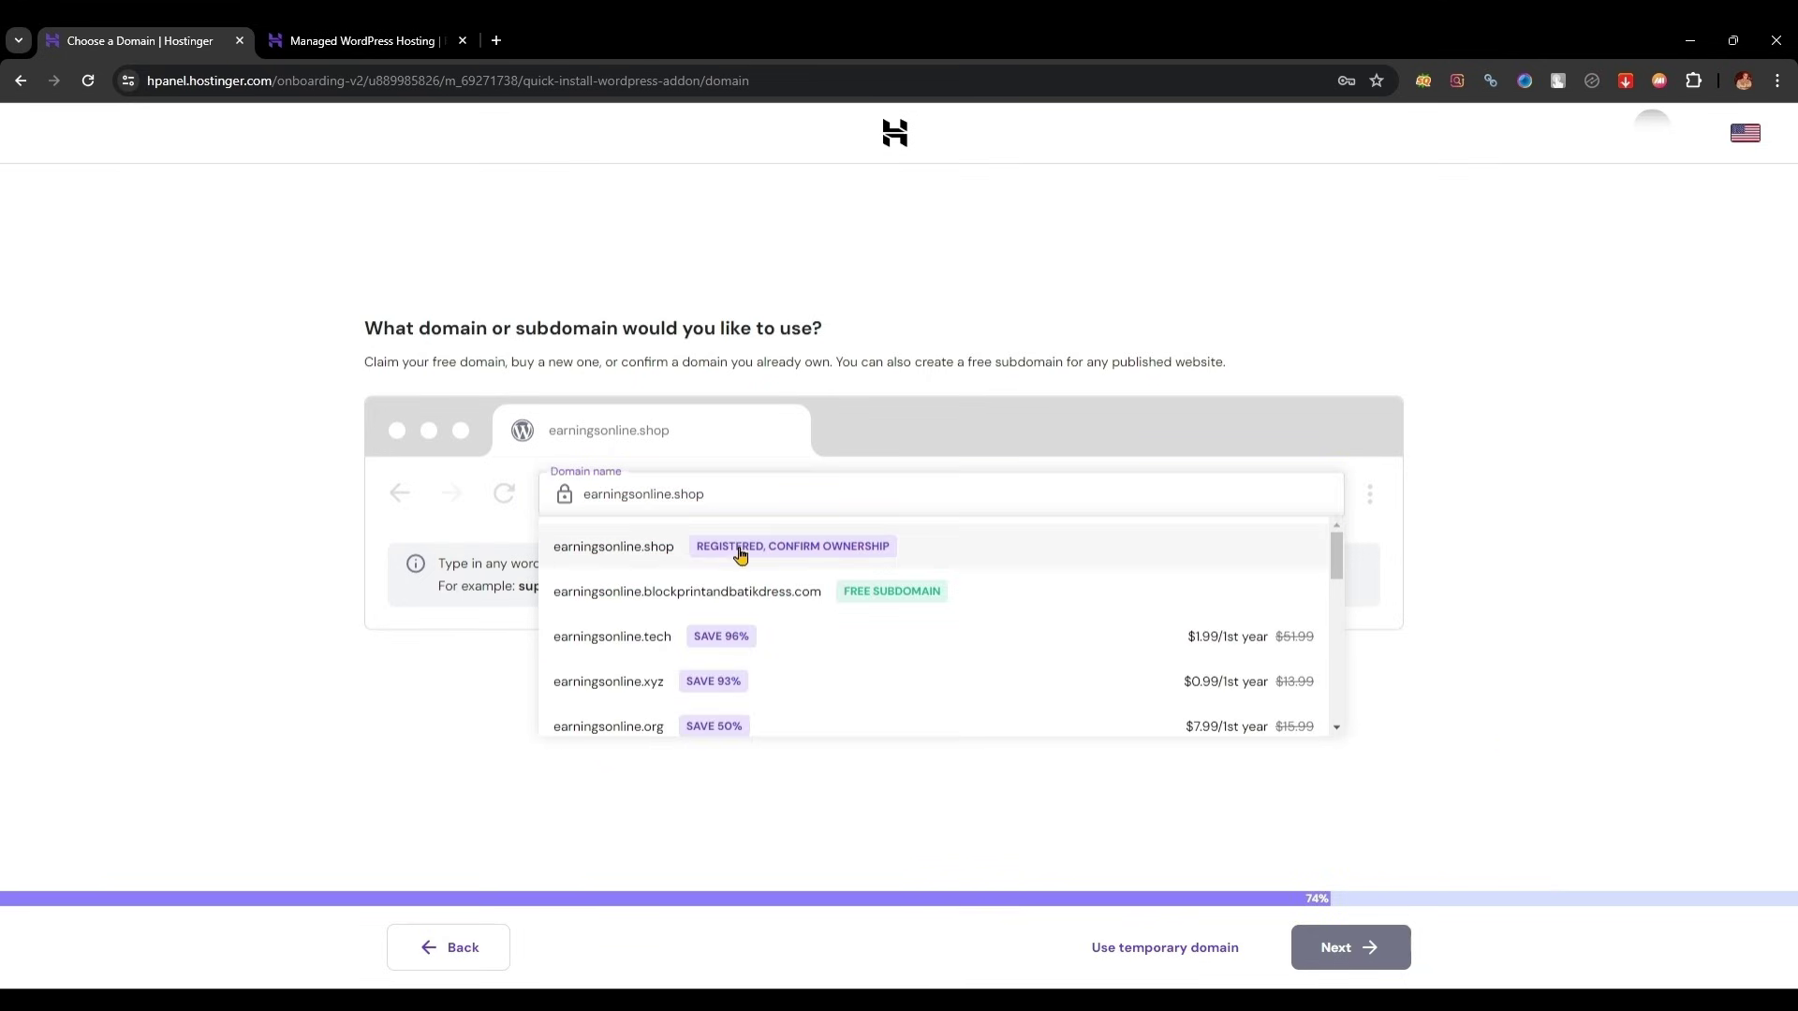
click(1338, 941)
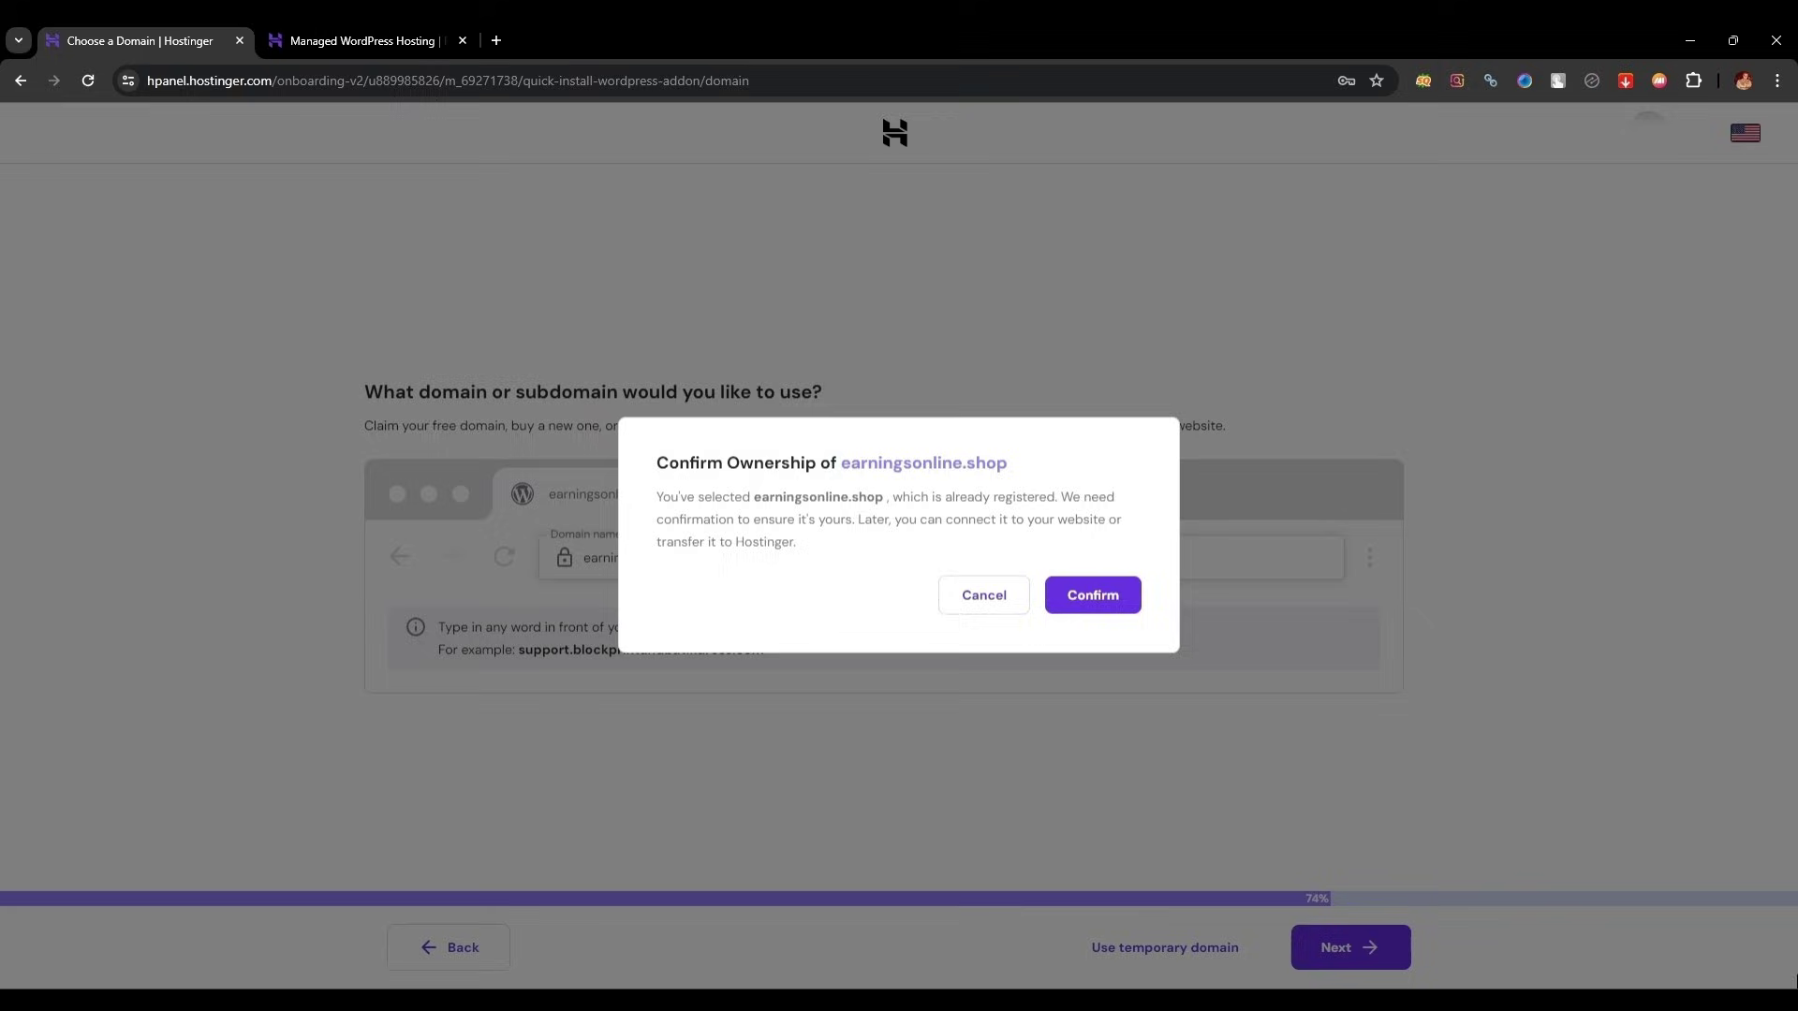
Step: Confirm ownership of earningsonline.shop and wait for the WordPress installation to finish
click(1102, 598)
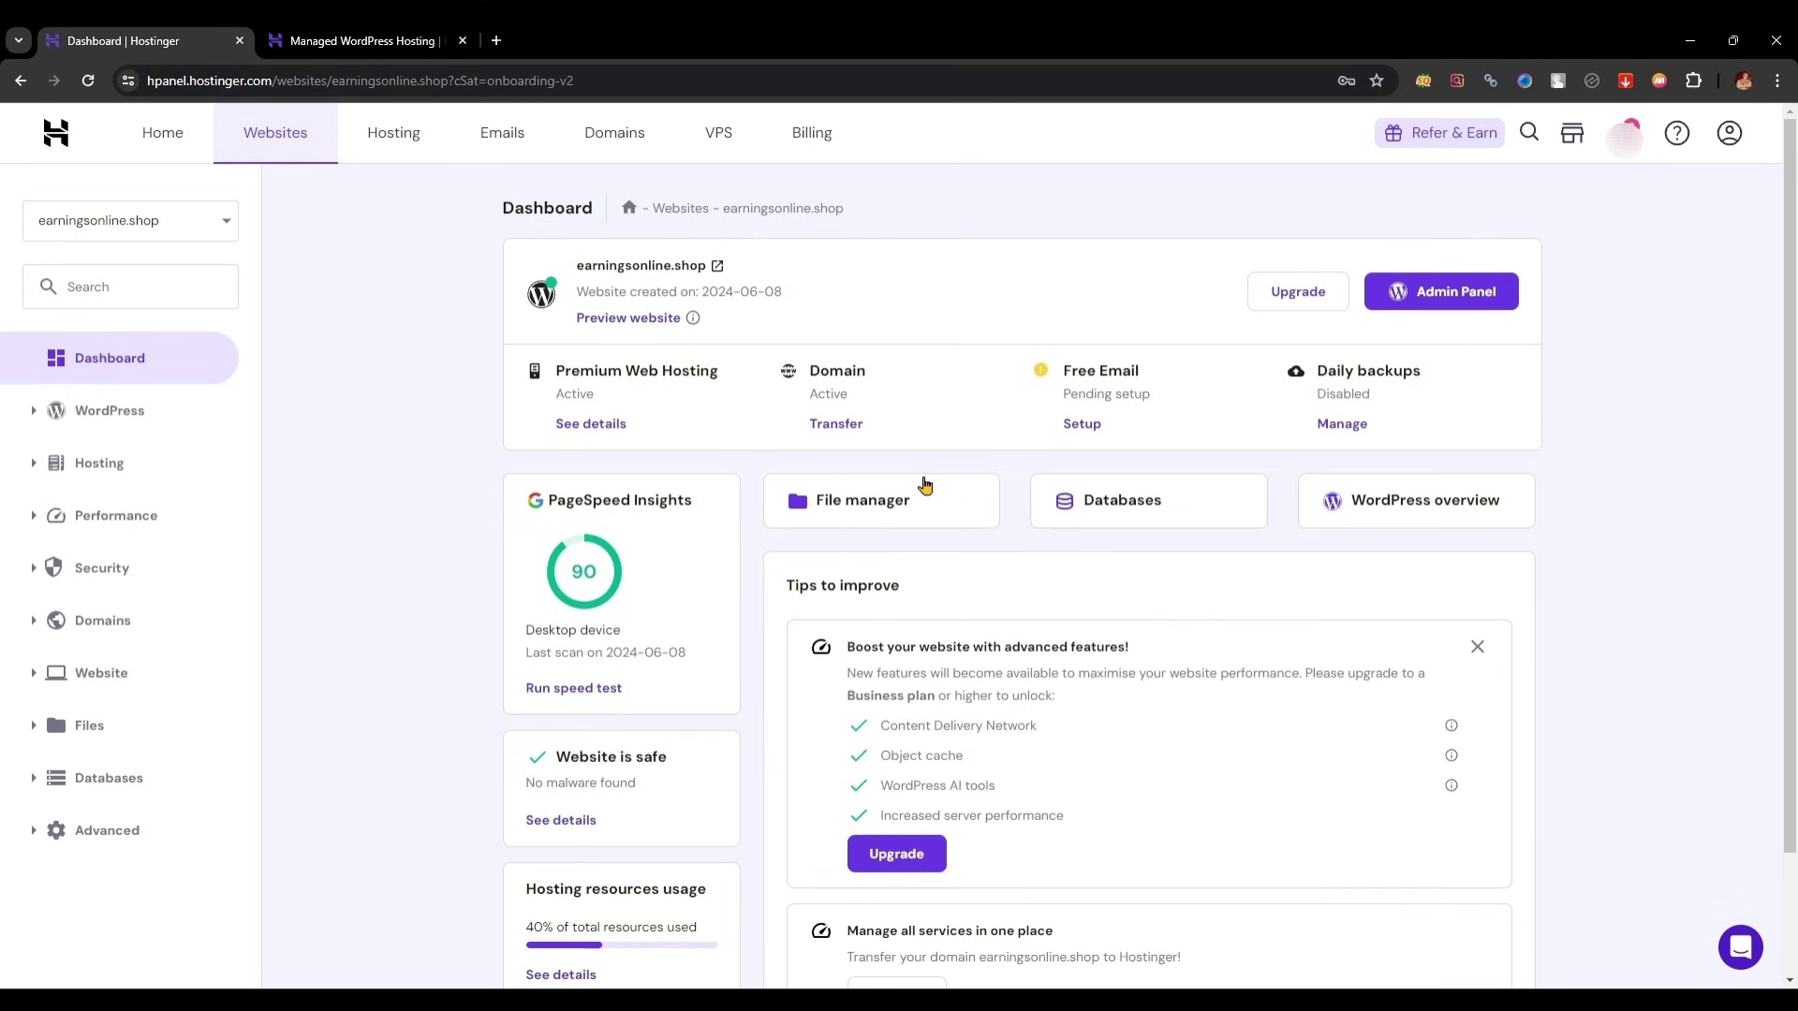
Step: Open earningsonline.shop from the external-link icon, then review the domain and creation date on the dashboard
click(717, 265)
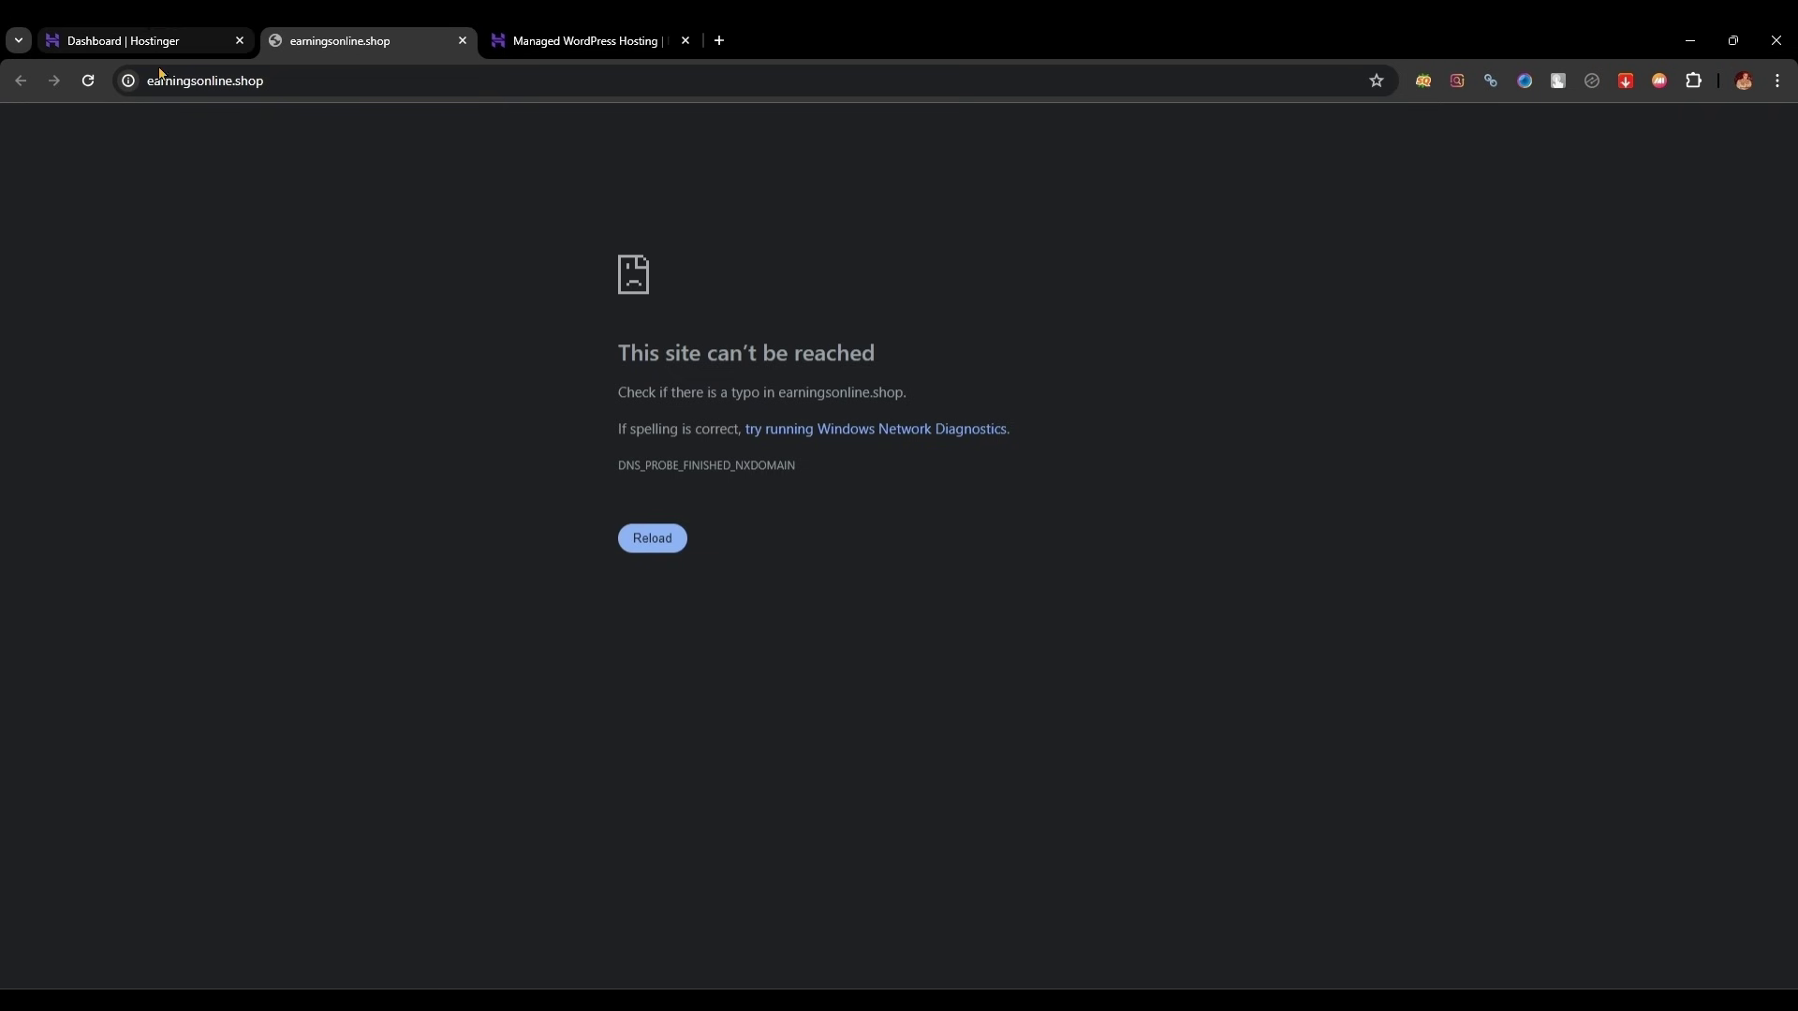
click(141, 41)
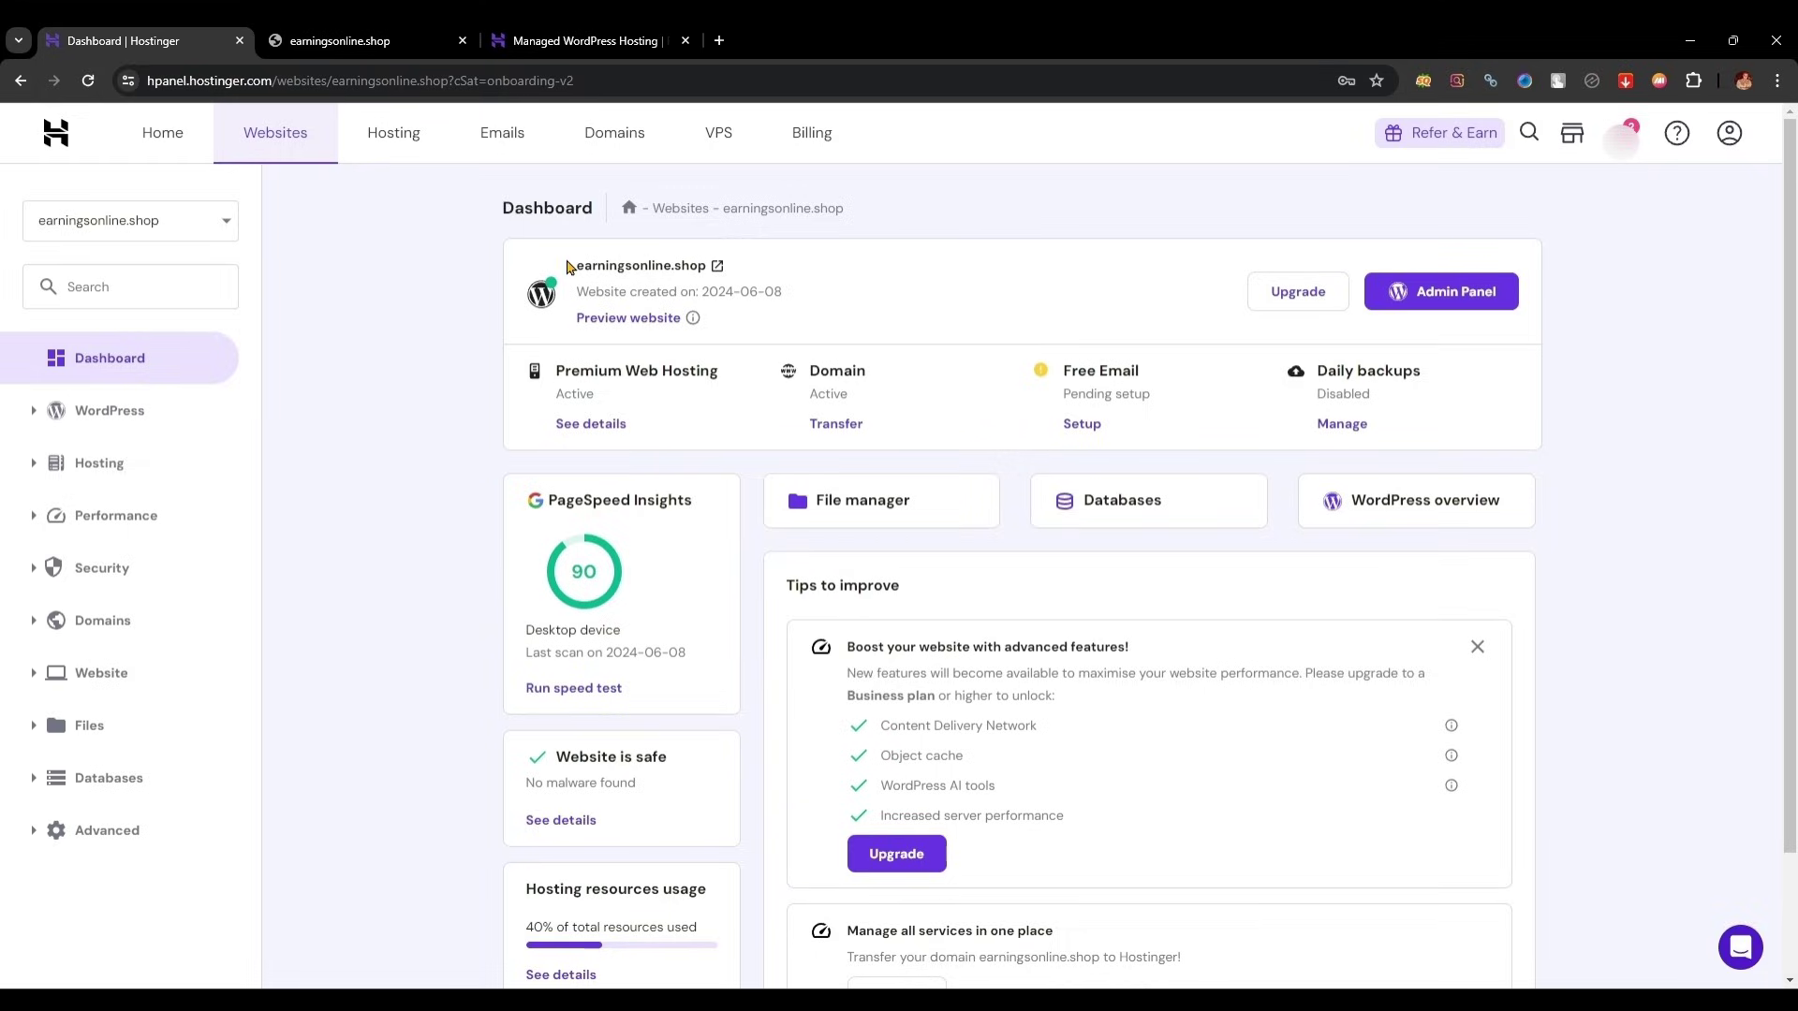
drag(567, 266, 713, 274)
drag(855, 305, 507, 289)
click(437, 524)
scroll(1283, 457, down, 2)
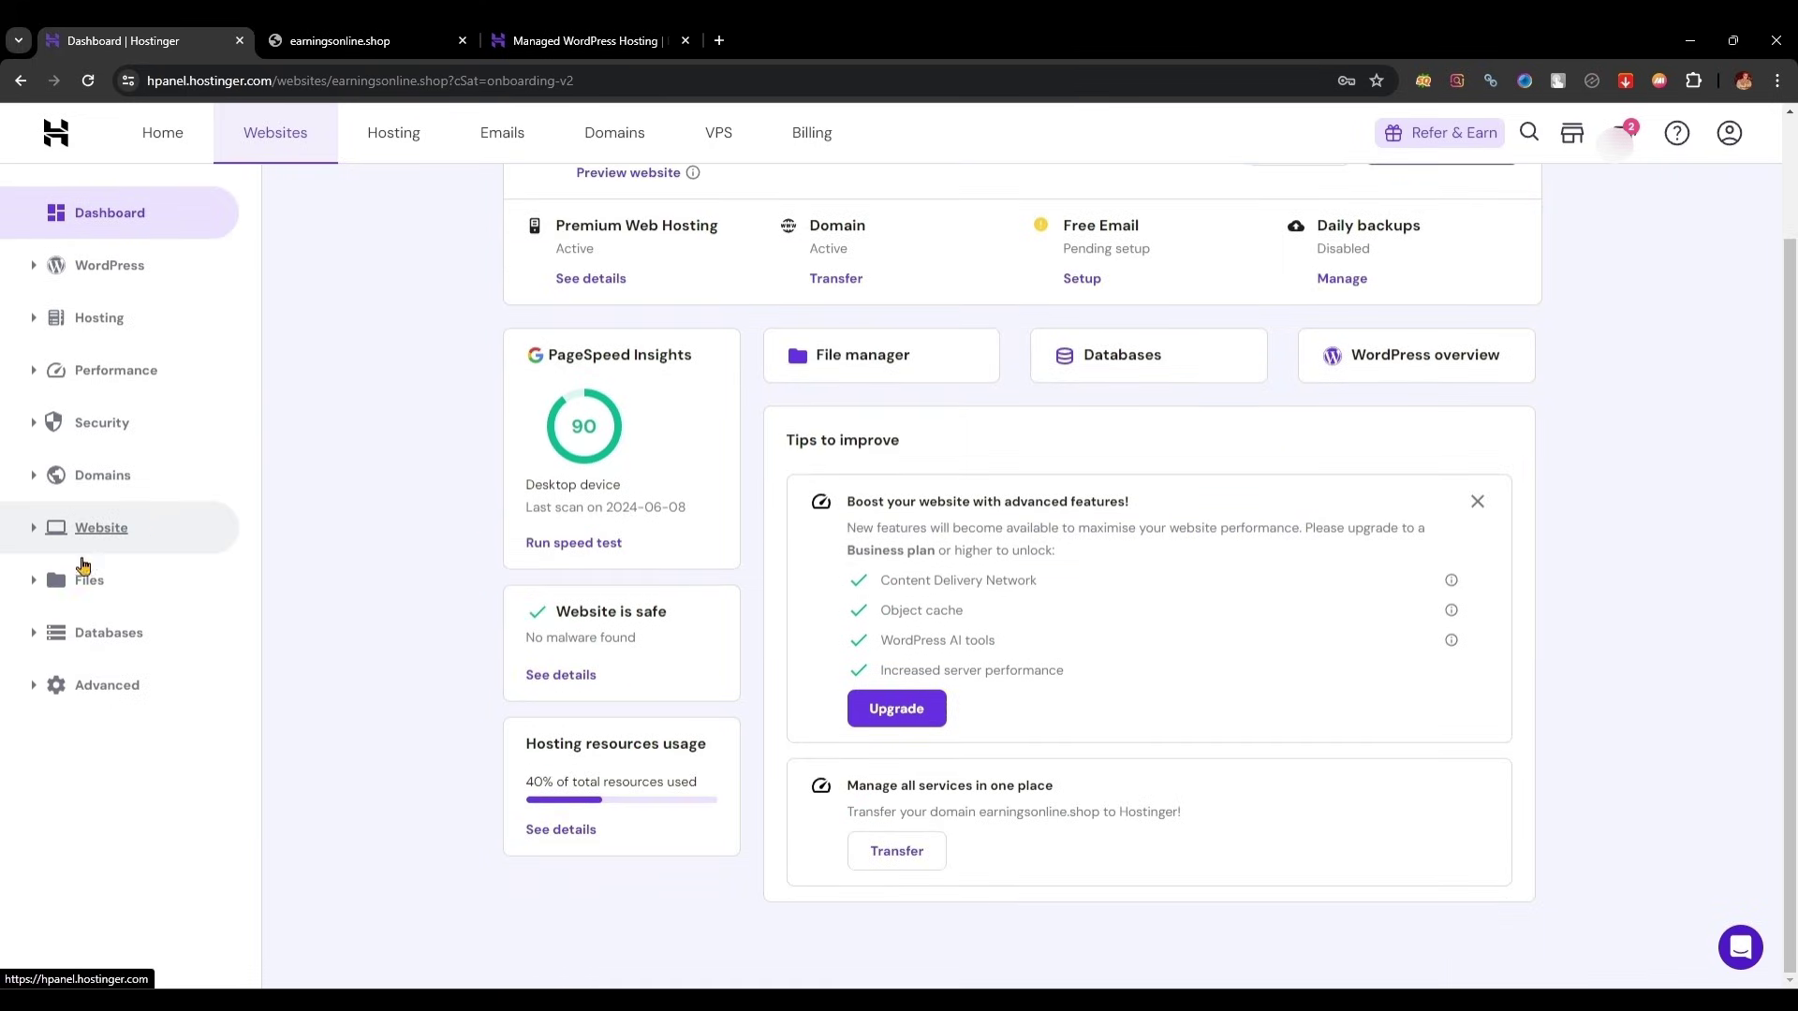
Step: Check the active lifetime SSL certificate, then view the database management list
click(105, 426)
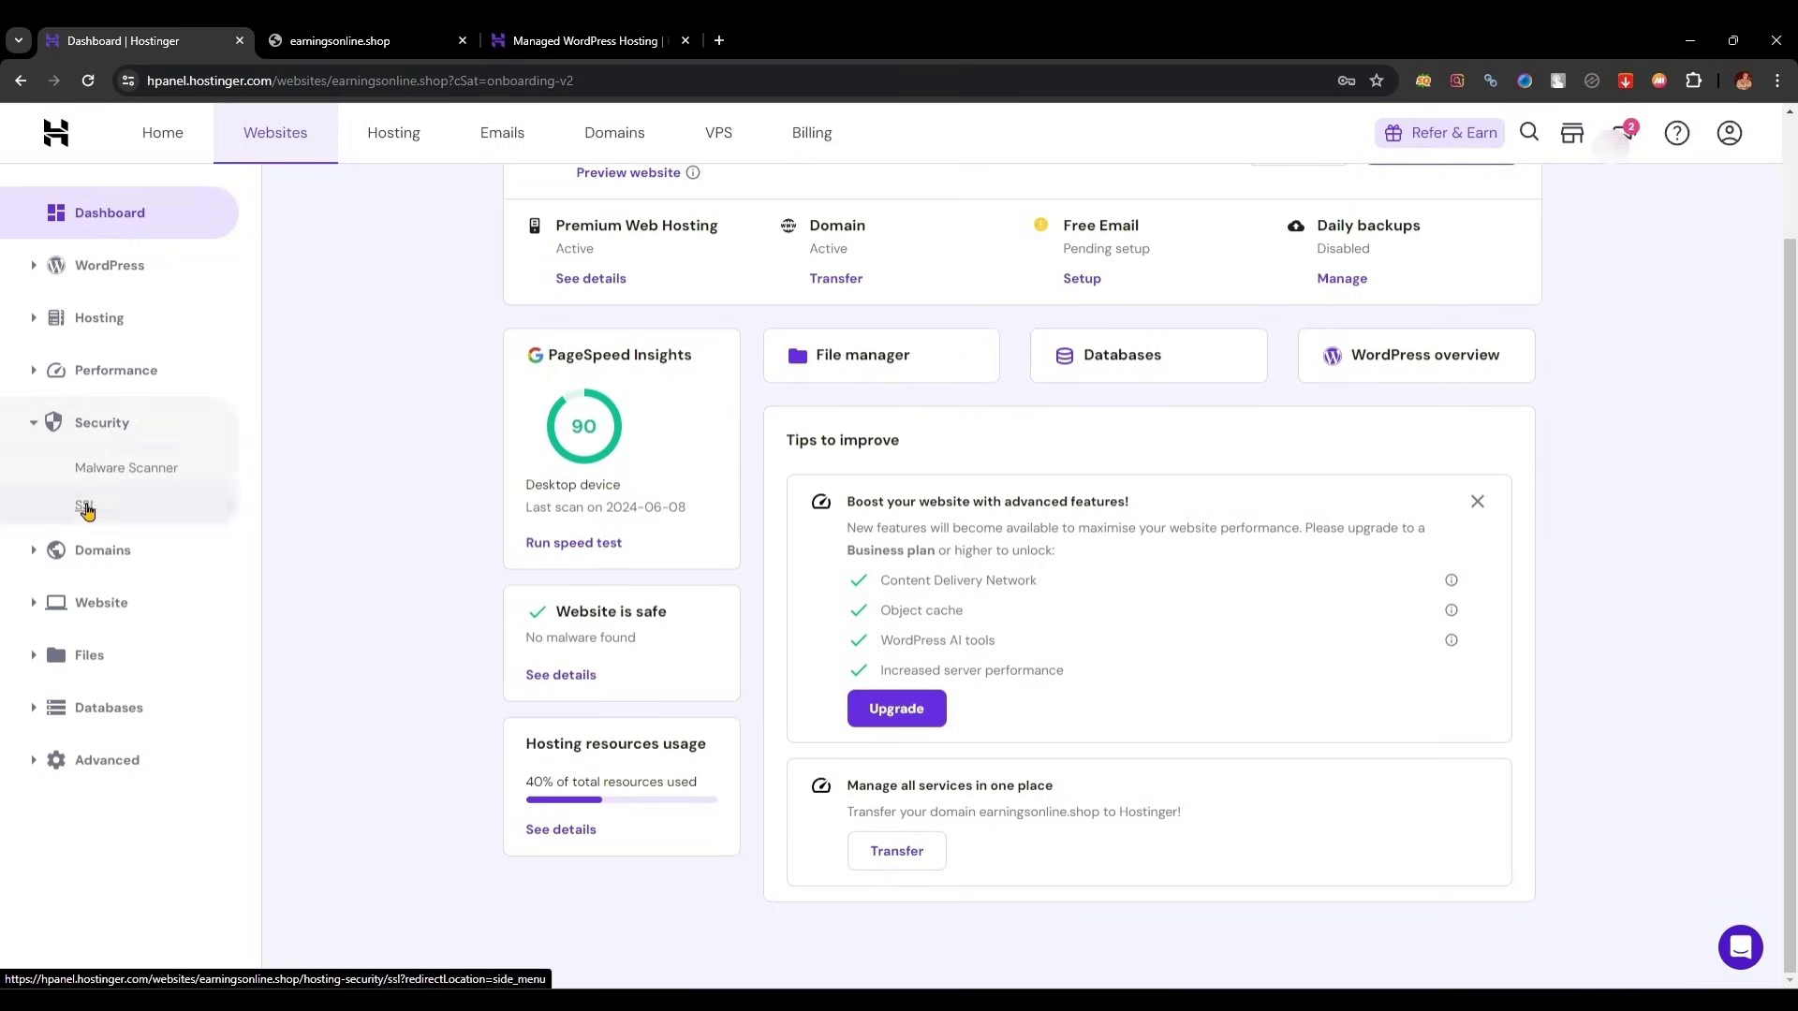
click(115, 499)
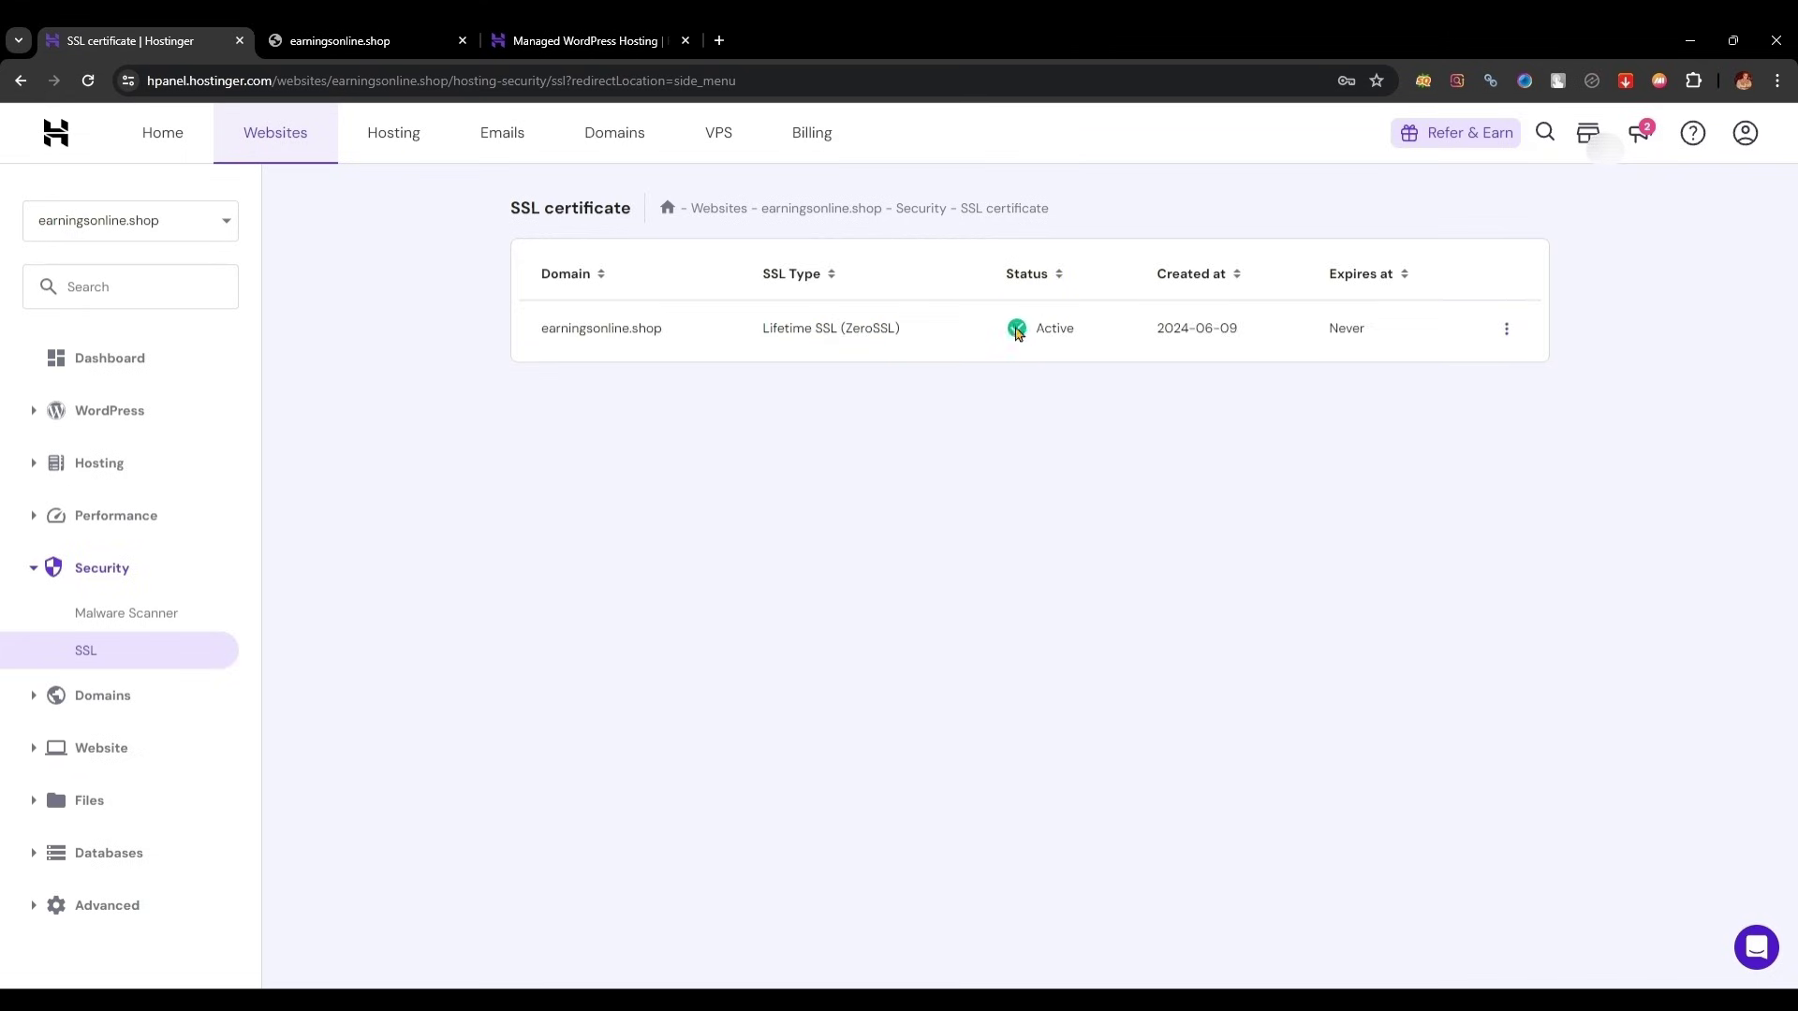
triple_click(797, 327)
click(780, 394)
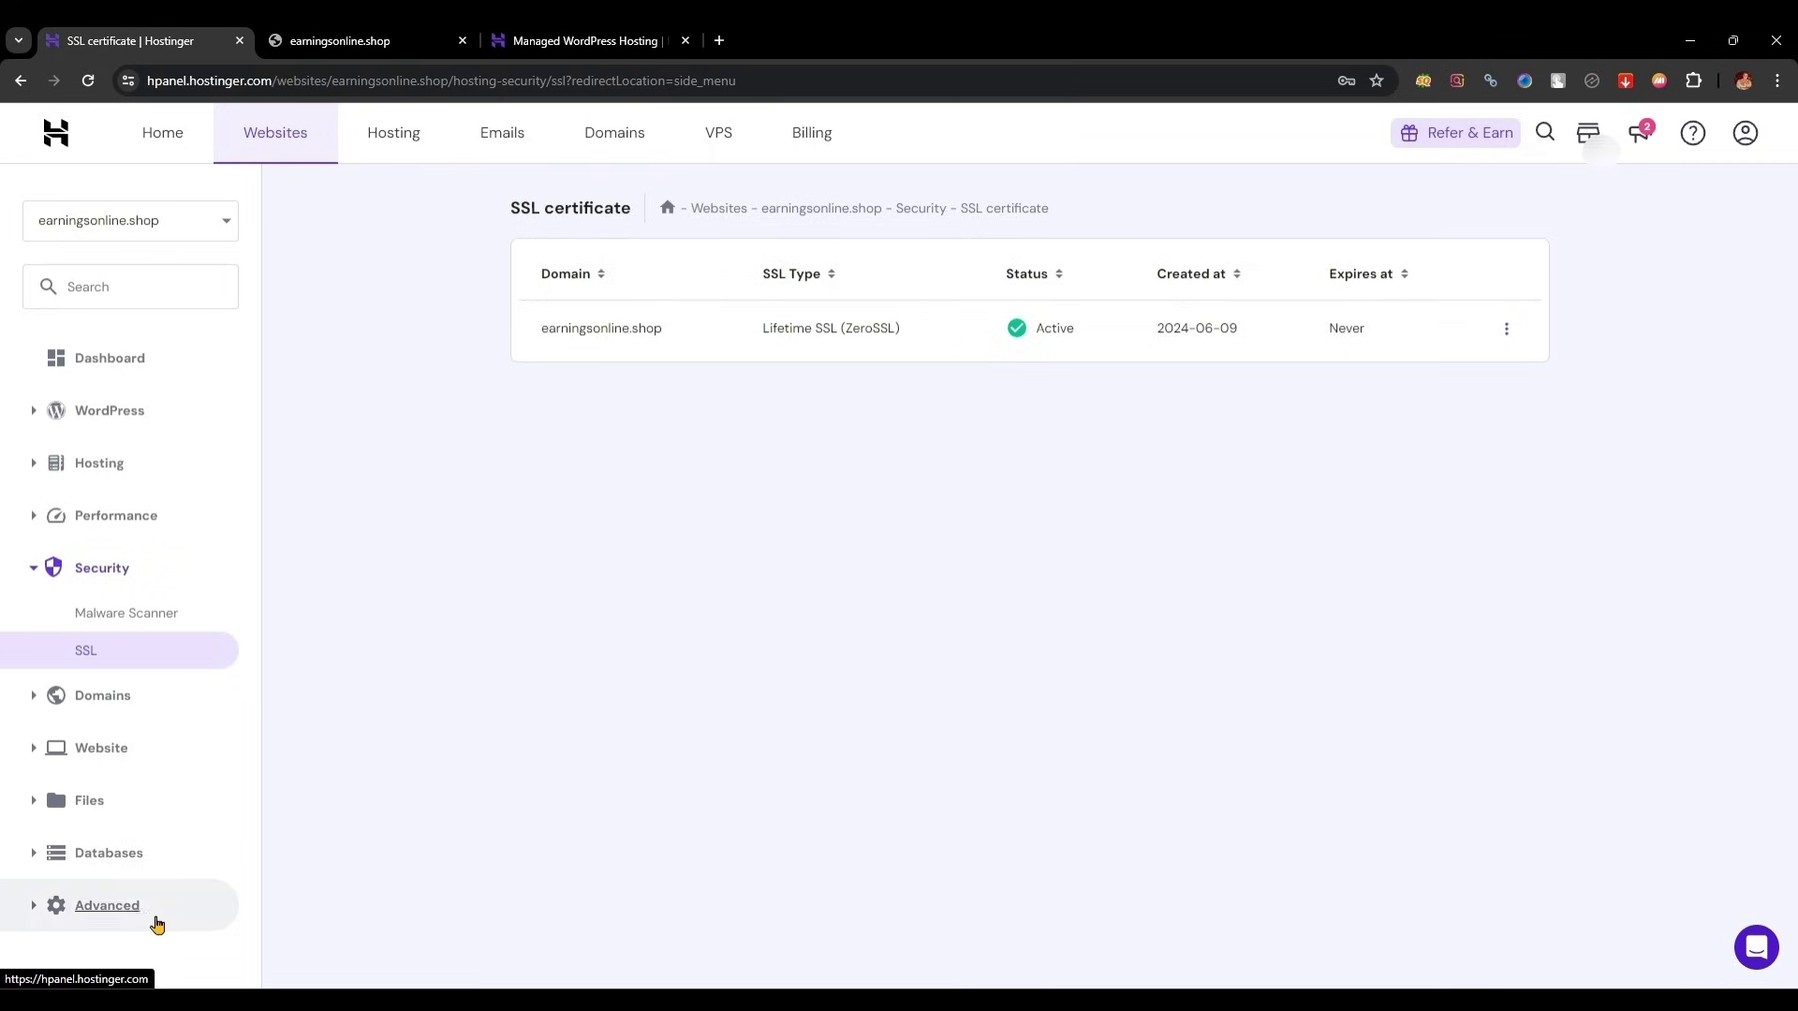
click(99, 853)
scroll(198, 731, down, 2)
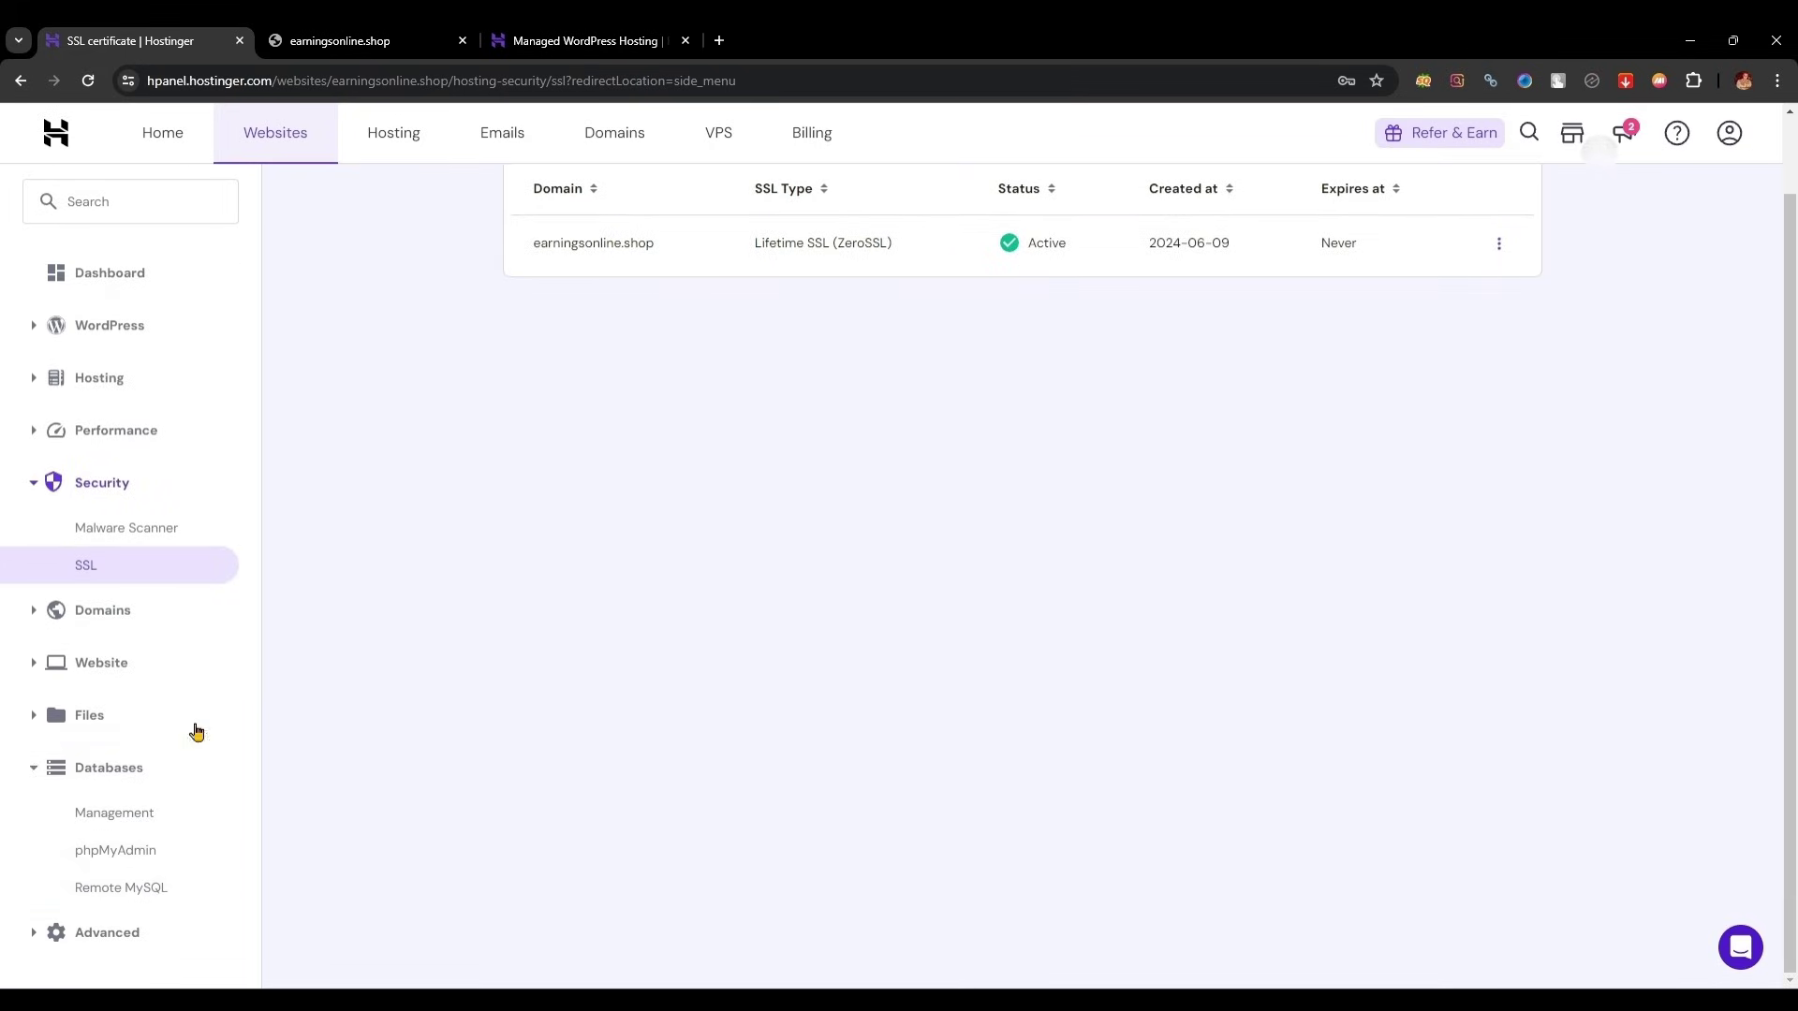
click(114, 814)
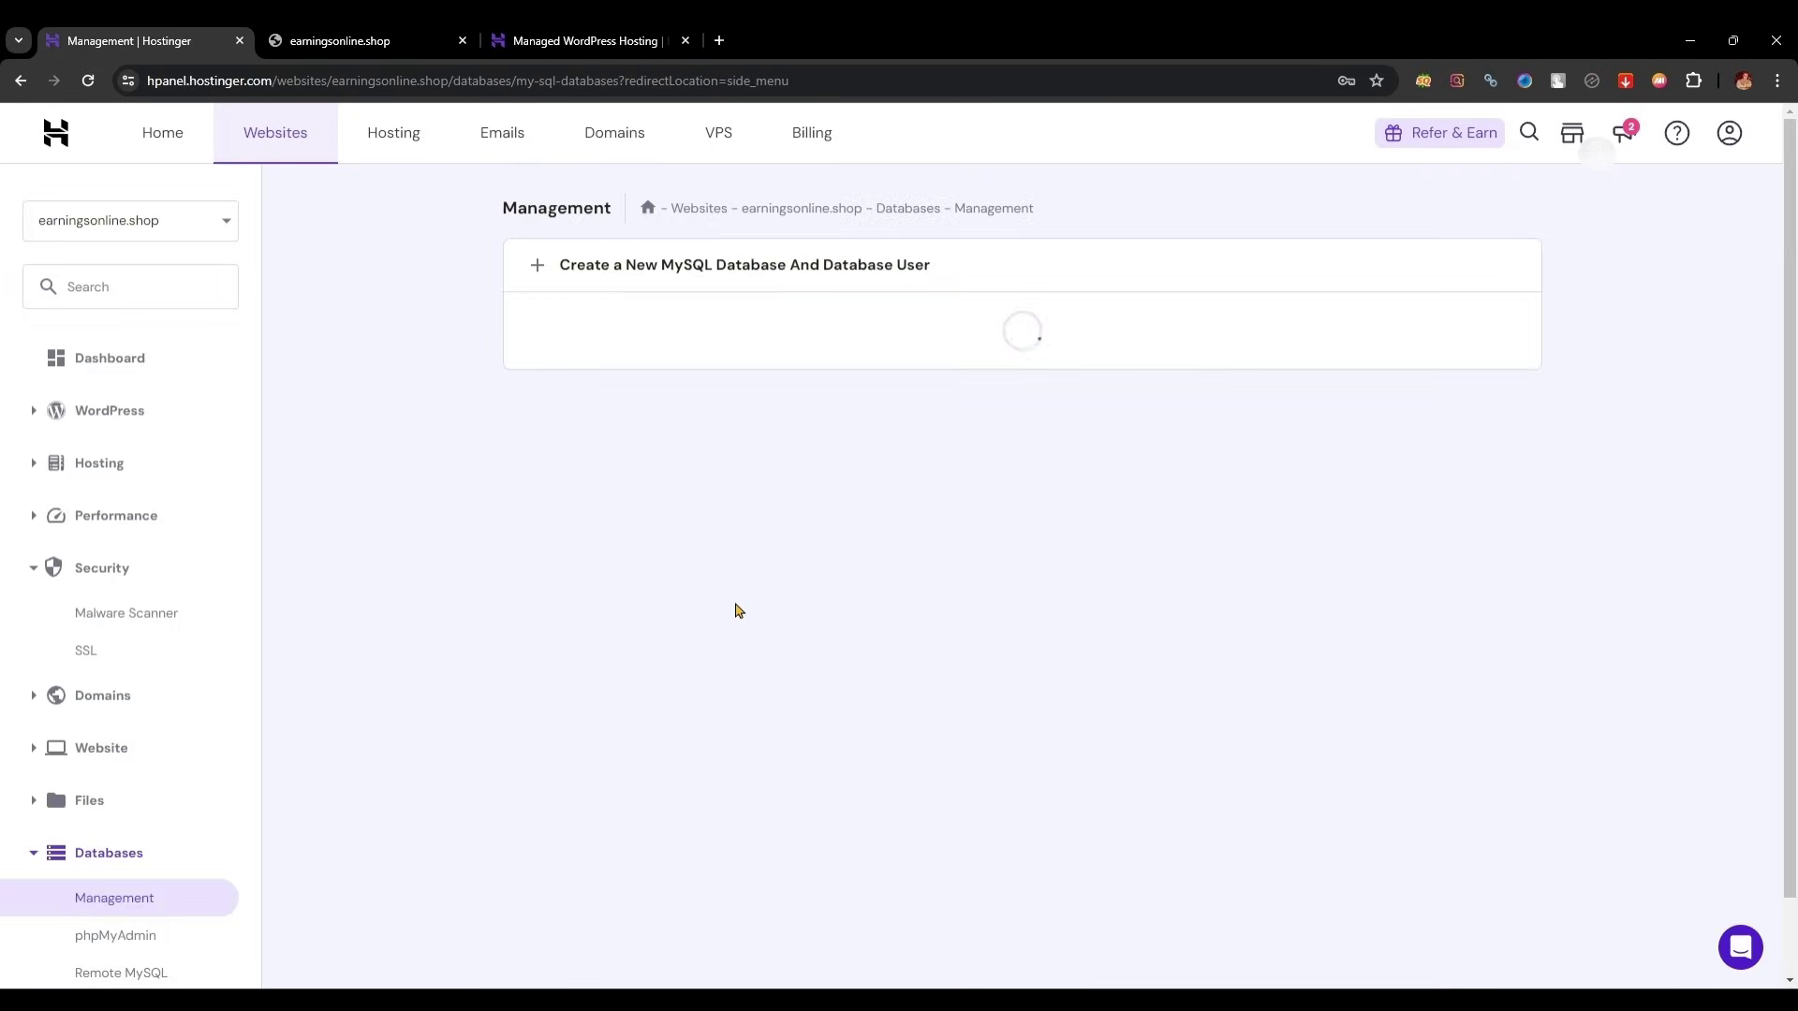
scroll(1265, 759, down, 1)
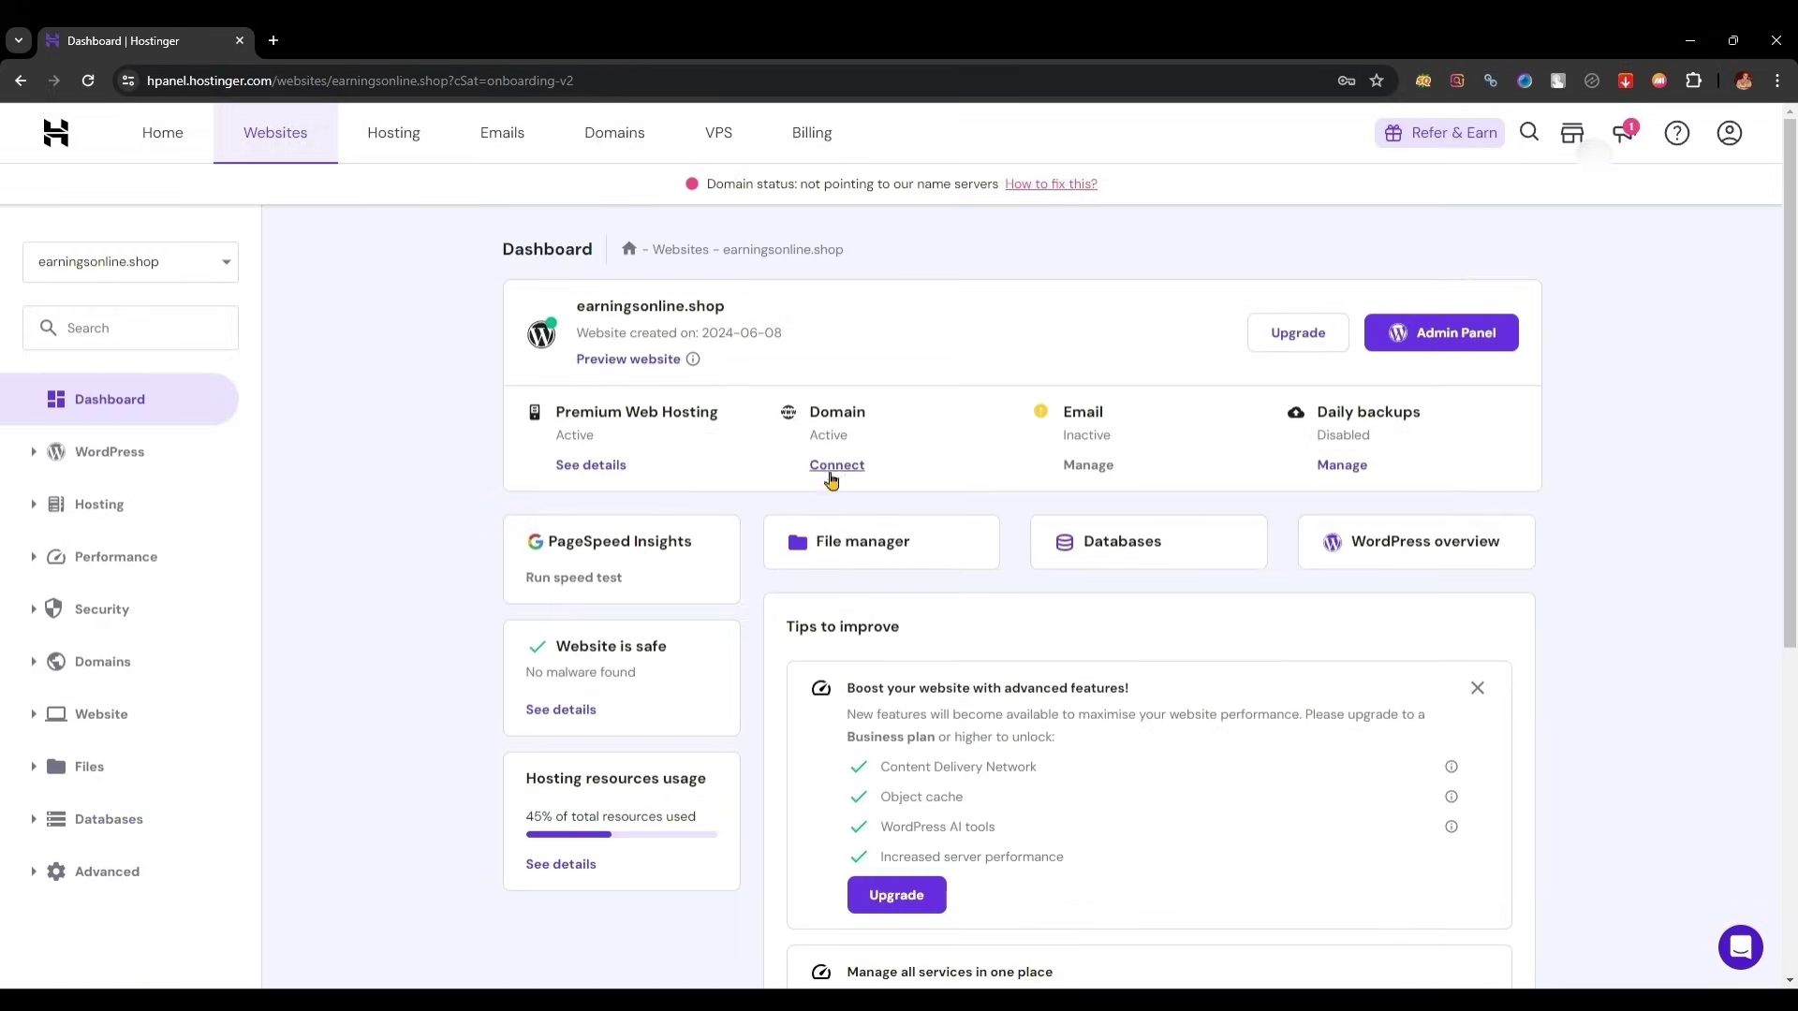
Step: Start connecting the domain and copy the first Hostinger nameserver, ns1.dns-parking.com
click(840, 468)
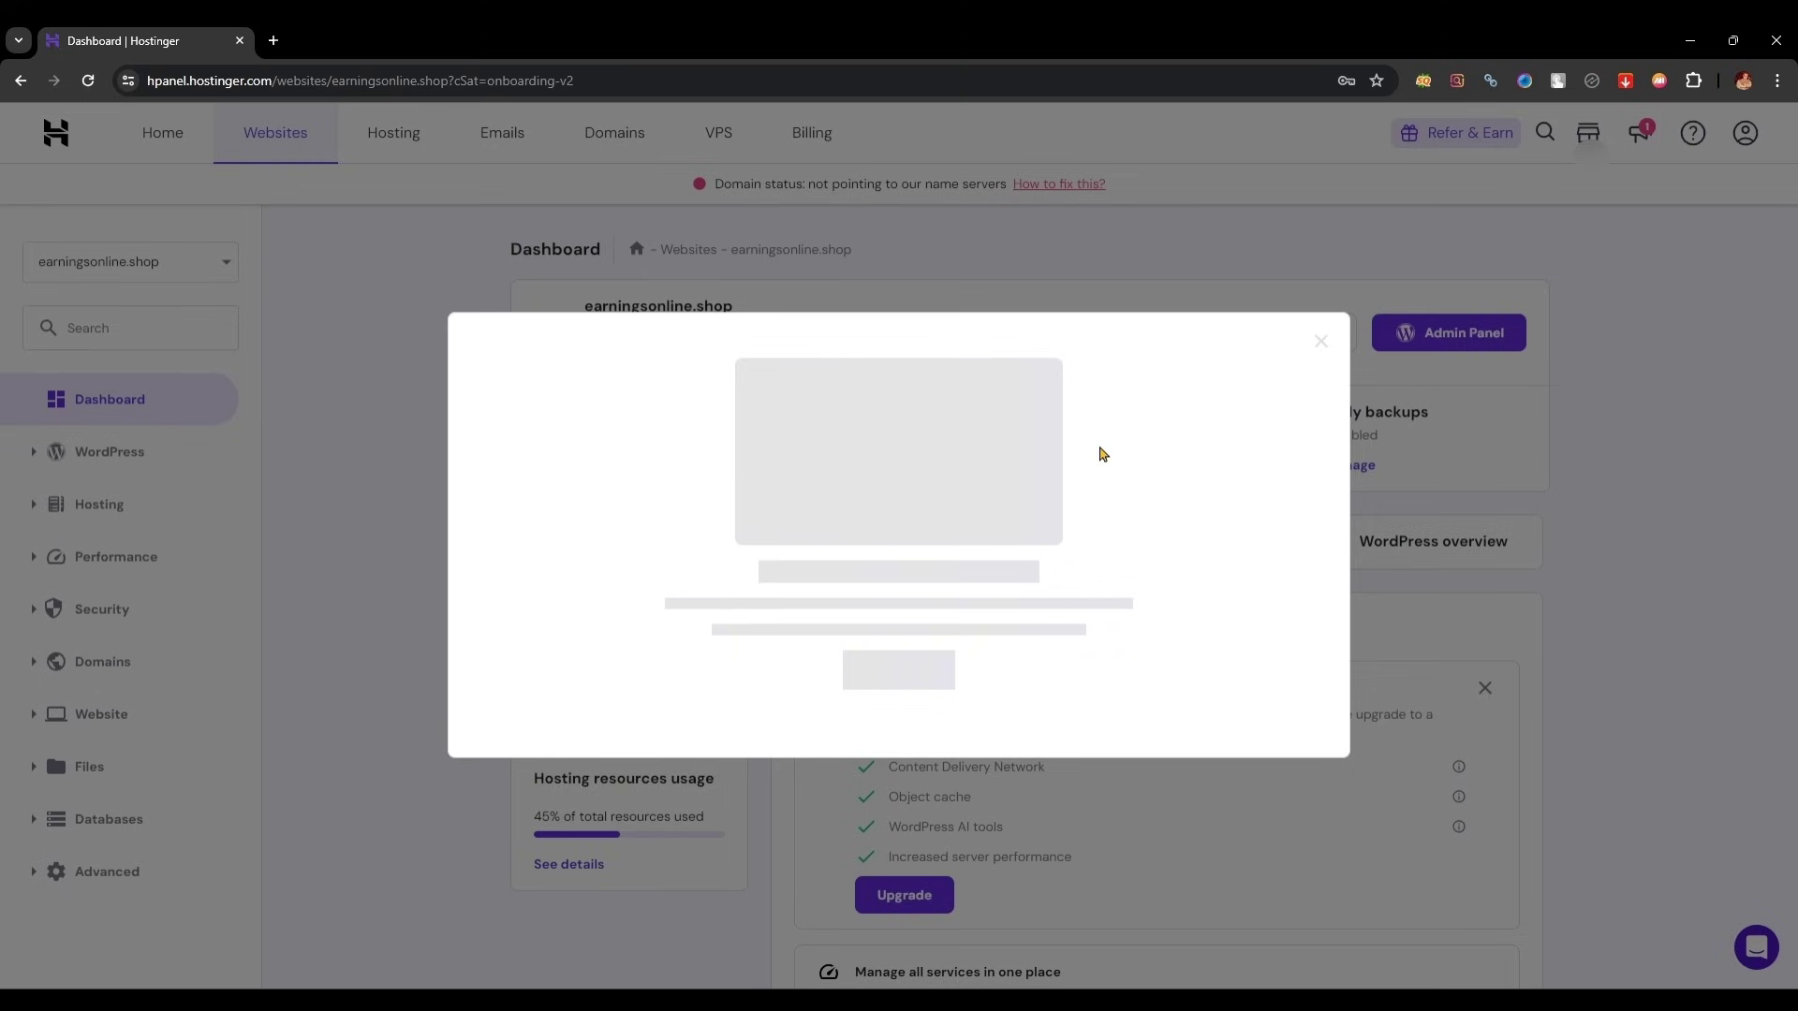
click(873, 696)
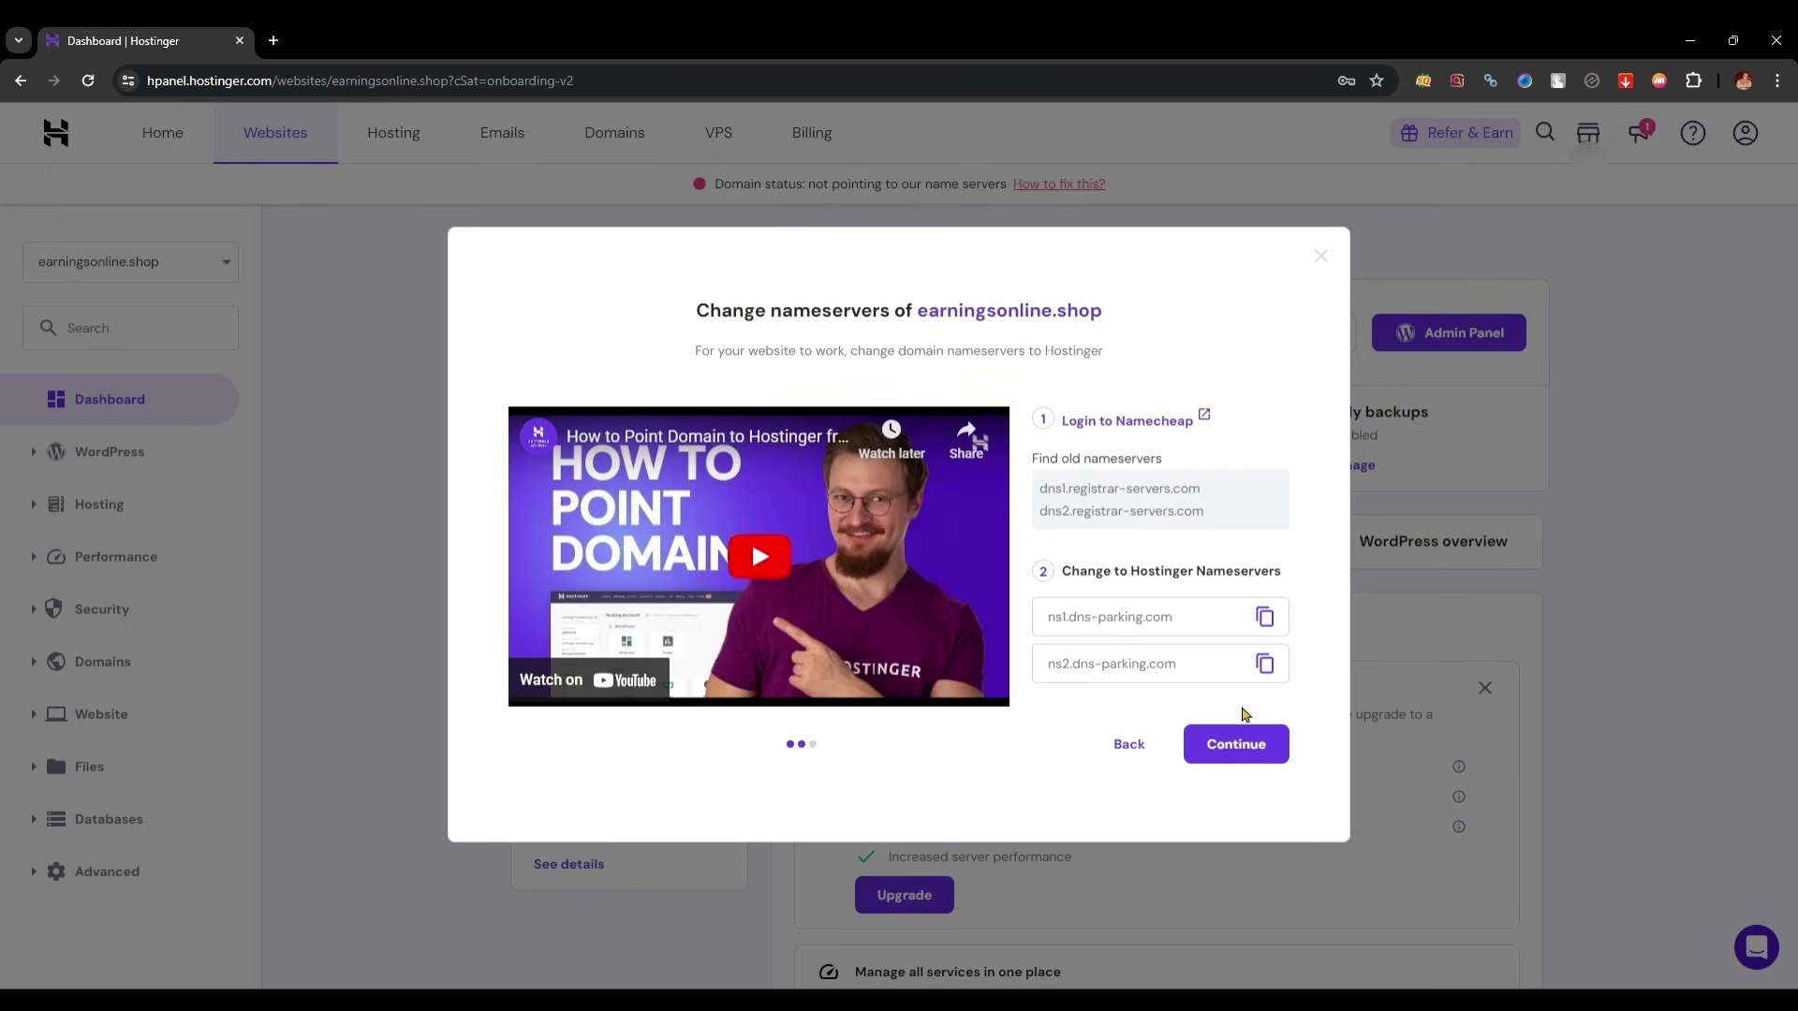
click(1264, 617)
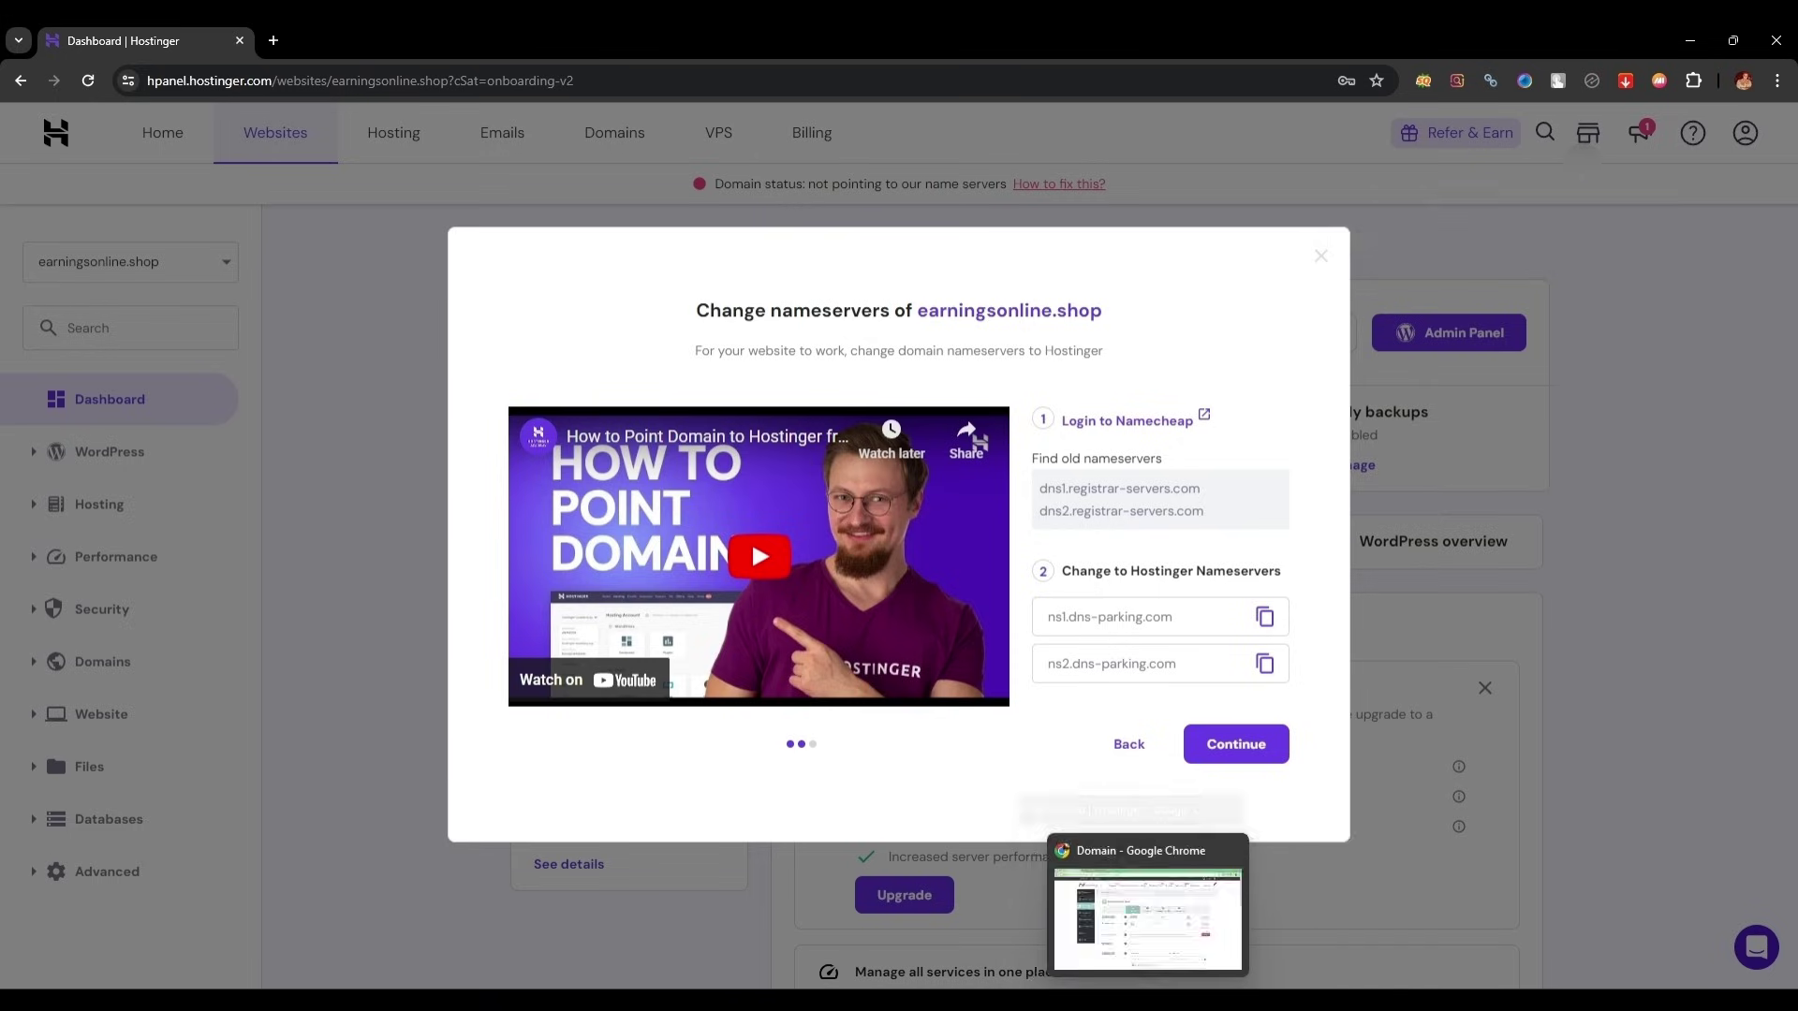
Step: Switch earningsonline.shop to Custom DNS with ns1.dns-parking.com and ns2.dns-parking.com
click(1144, 914)
click(828, 736)
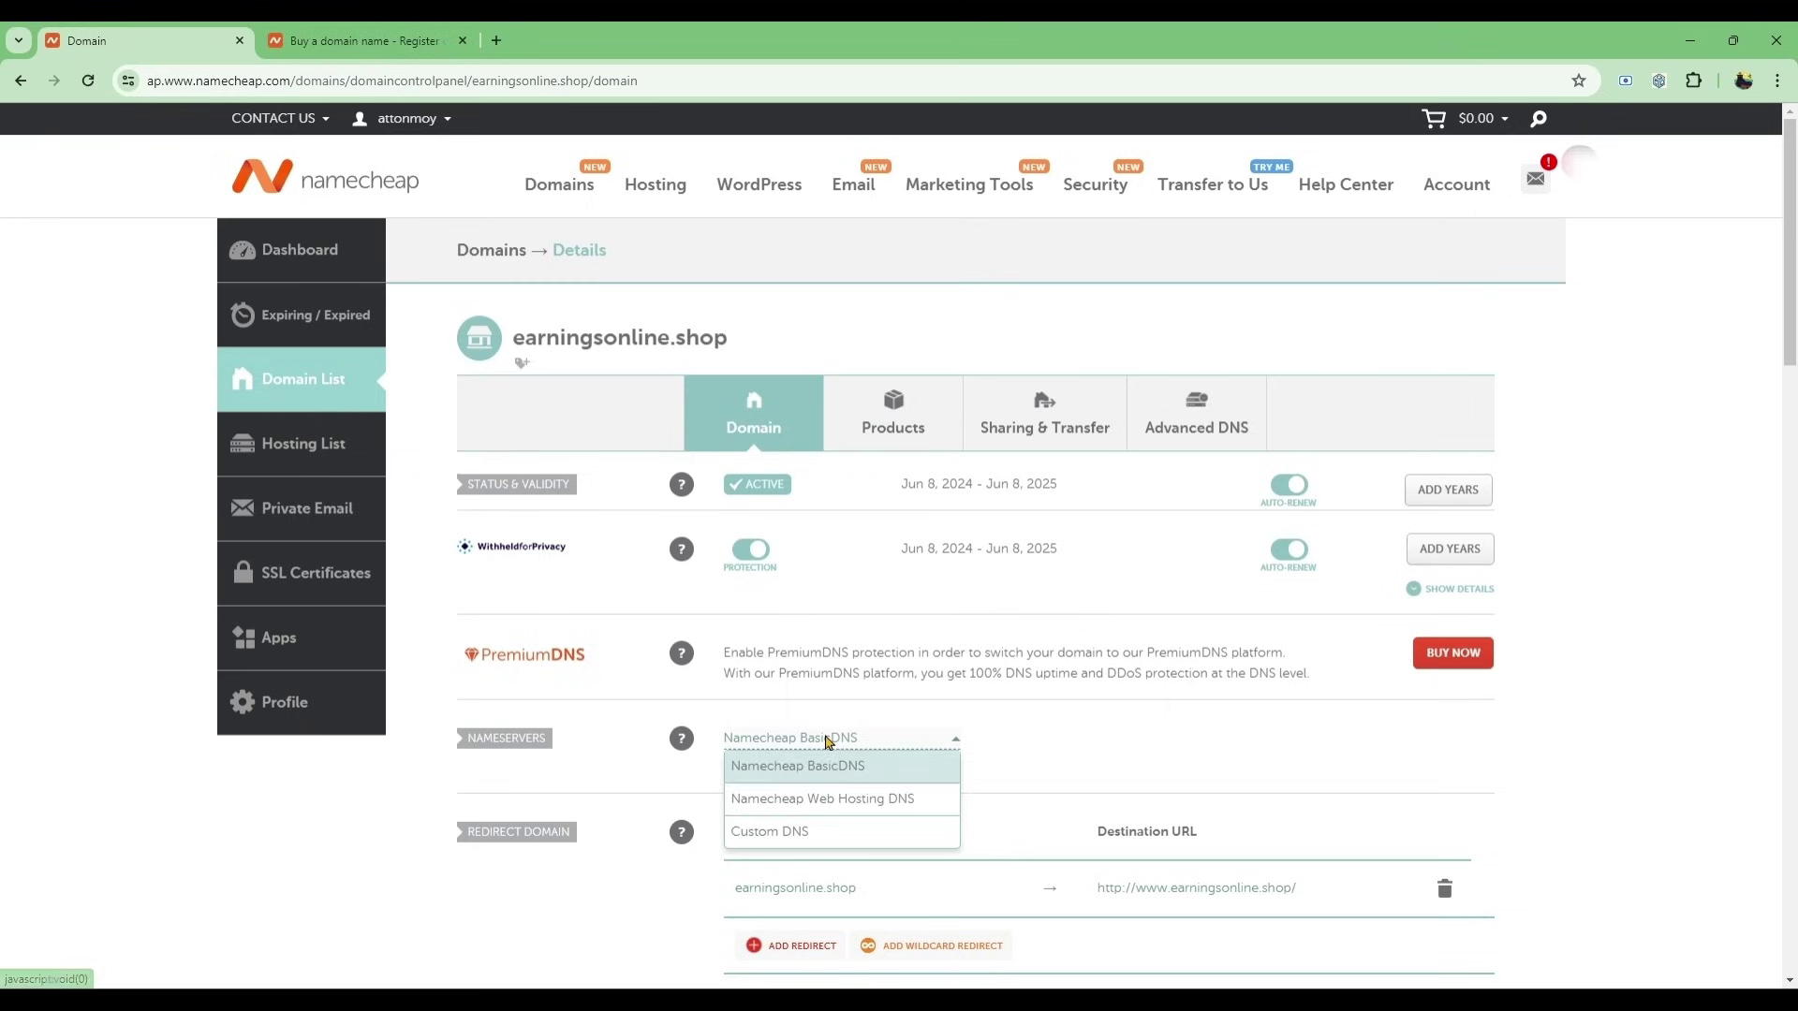
click(824, 830)
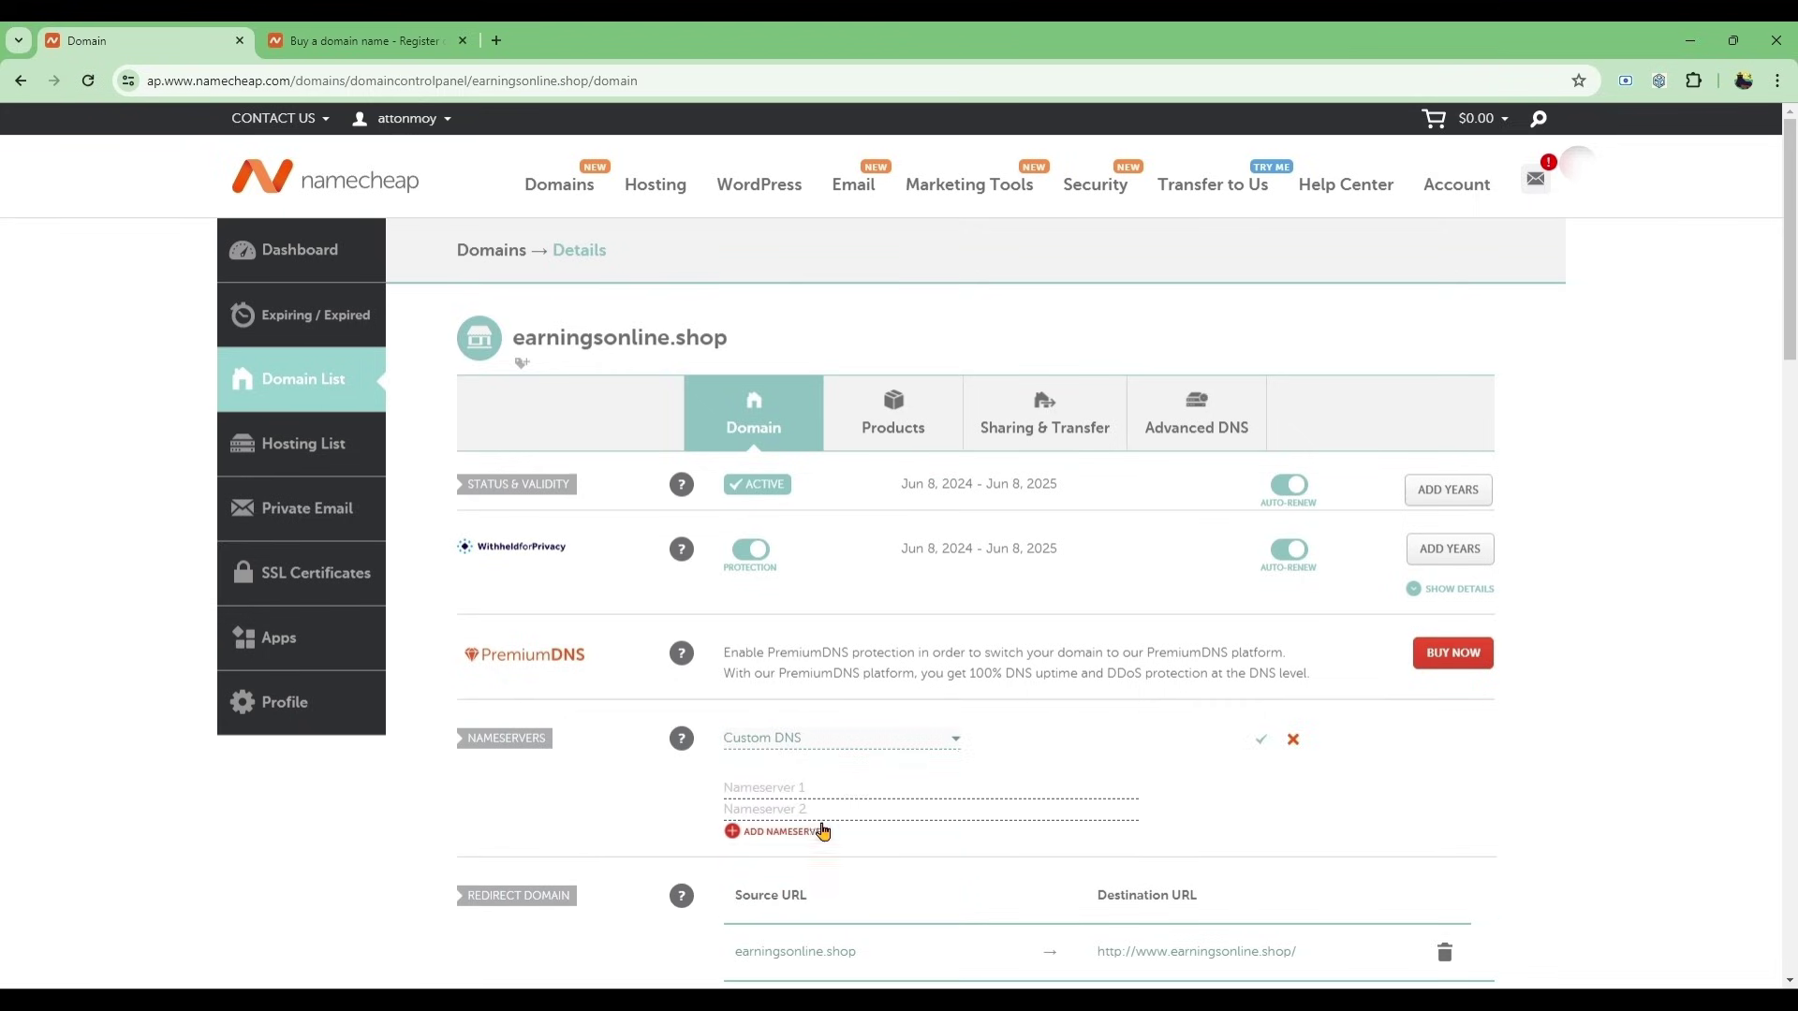
key(ctrl+v)
key(ctrl+v)
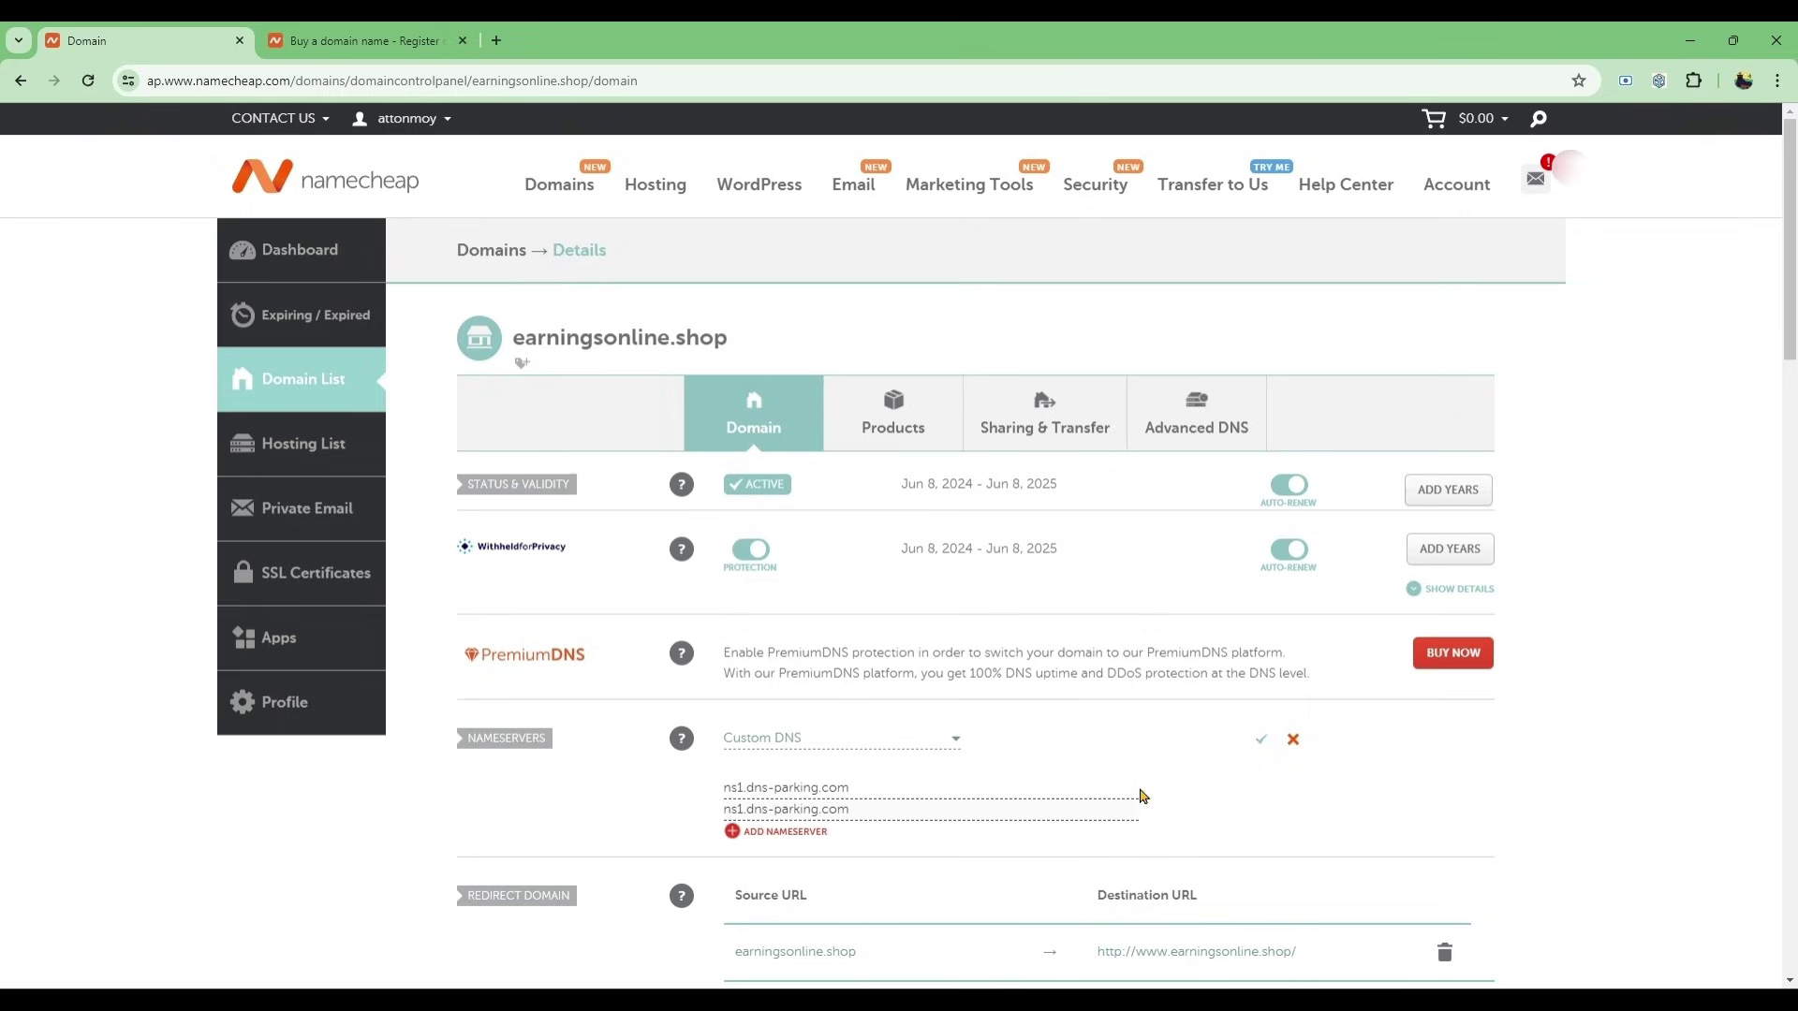
key(BackSpace)
text(2)
scroll(1398, 813, down, 1)
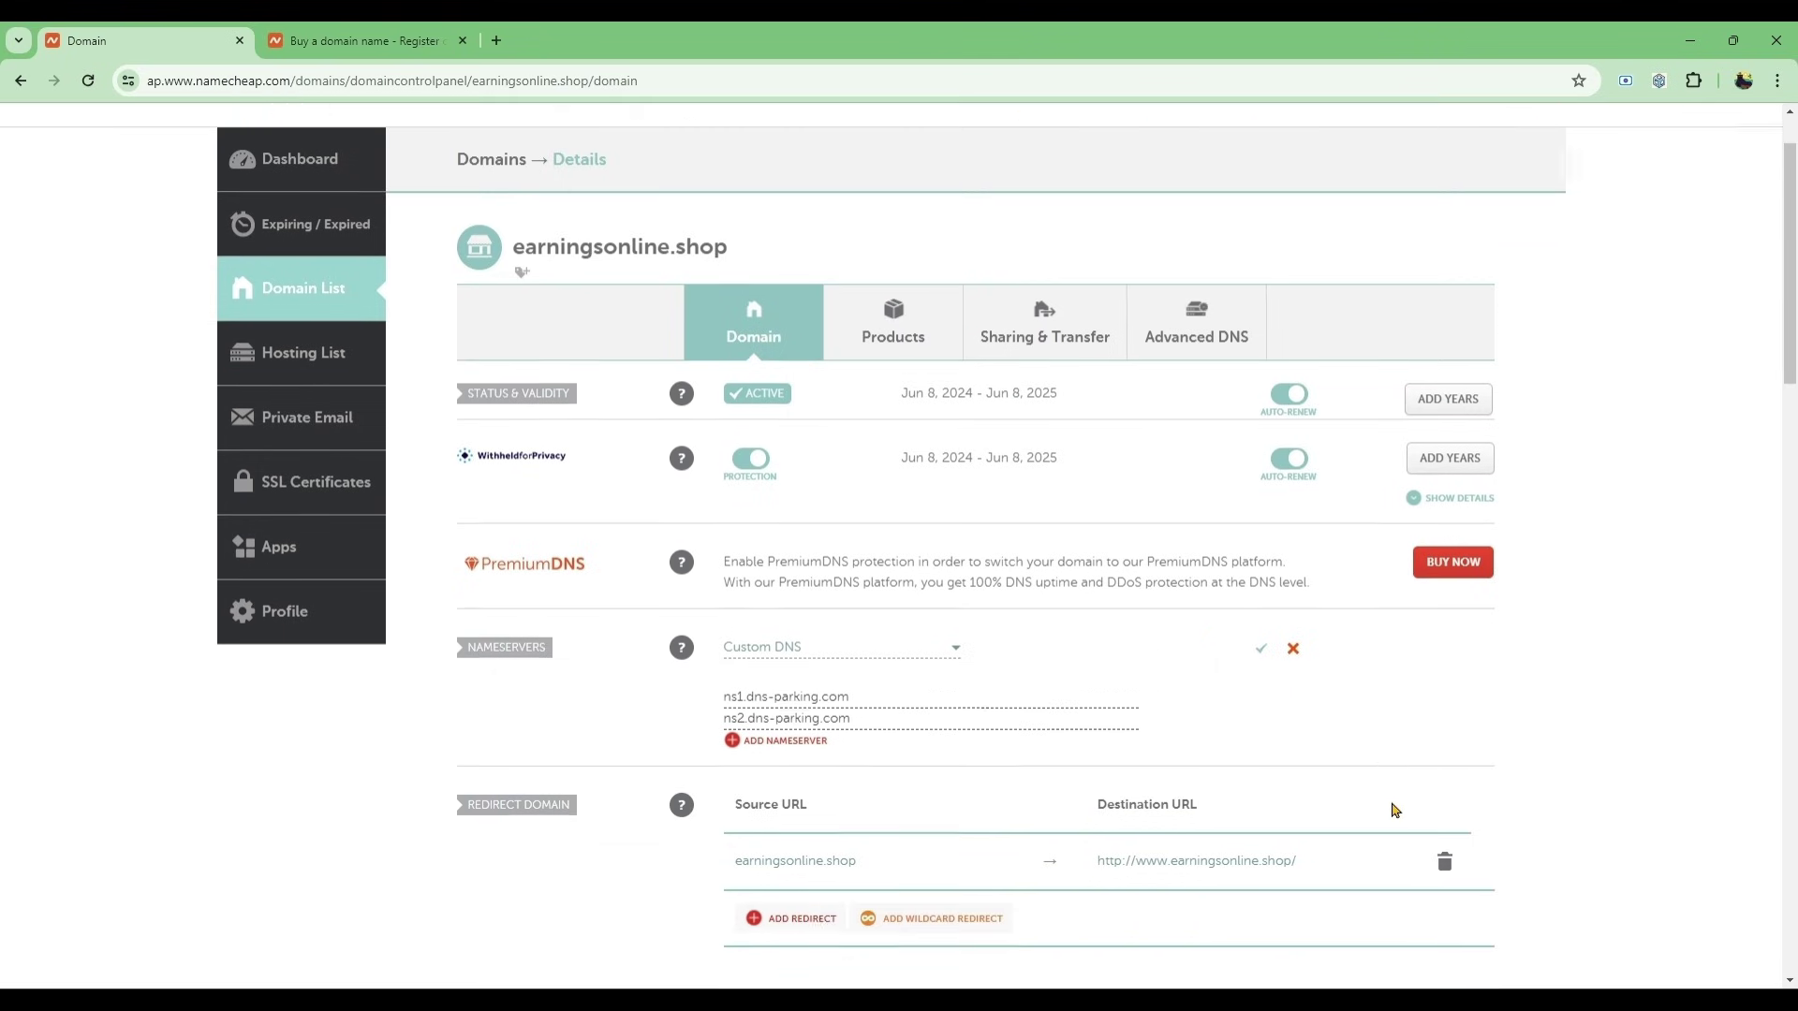
scroll(1393, 806, down, 2)
scroll(1394, 807, down, 1)
scroll(1411, 801, down, 1)
scroll(1499, 793, down, 2)
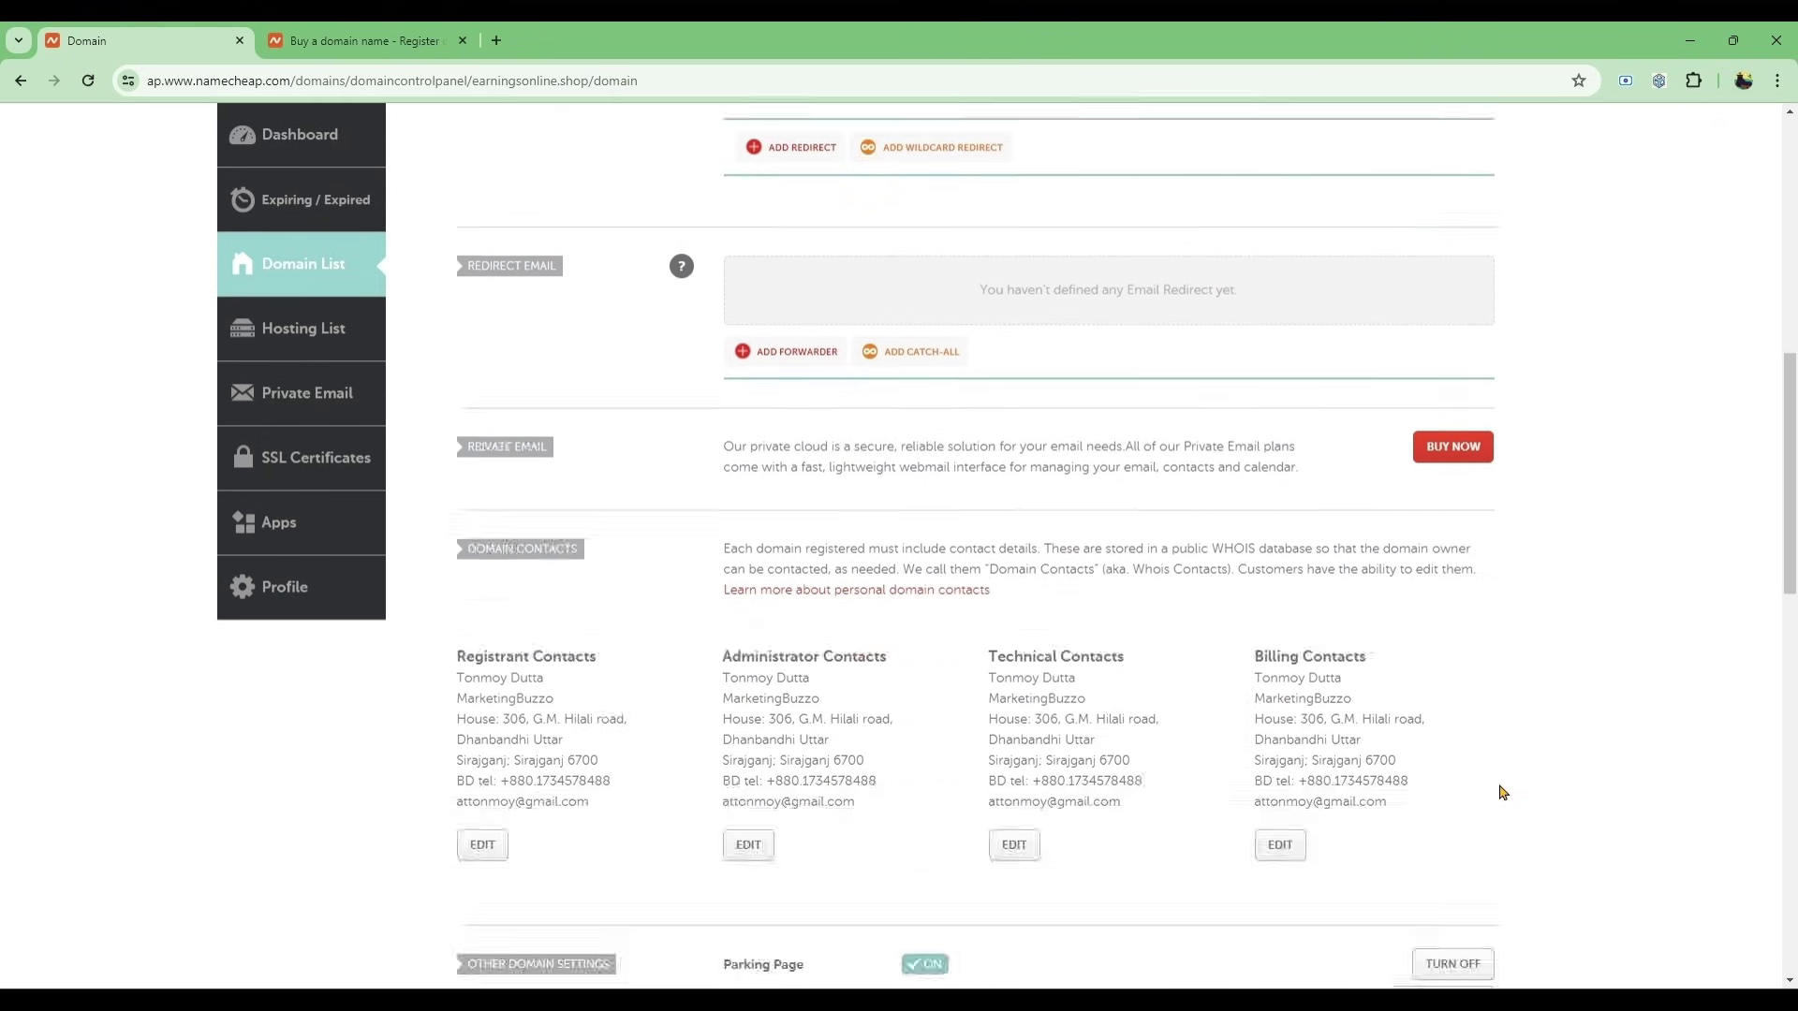
scroll(1501, 792, down, 2)
scroll(1500, 792, up, 1)
scroll(1500, 792, up, 5)
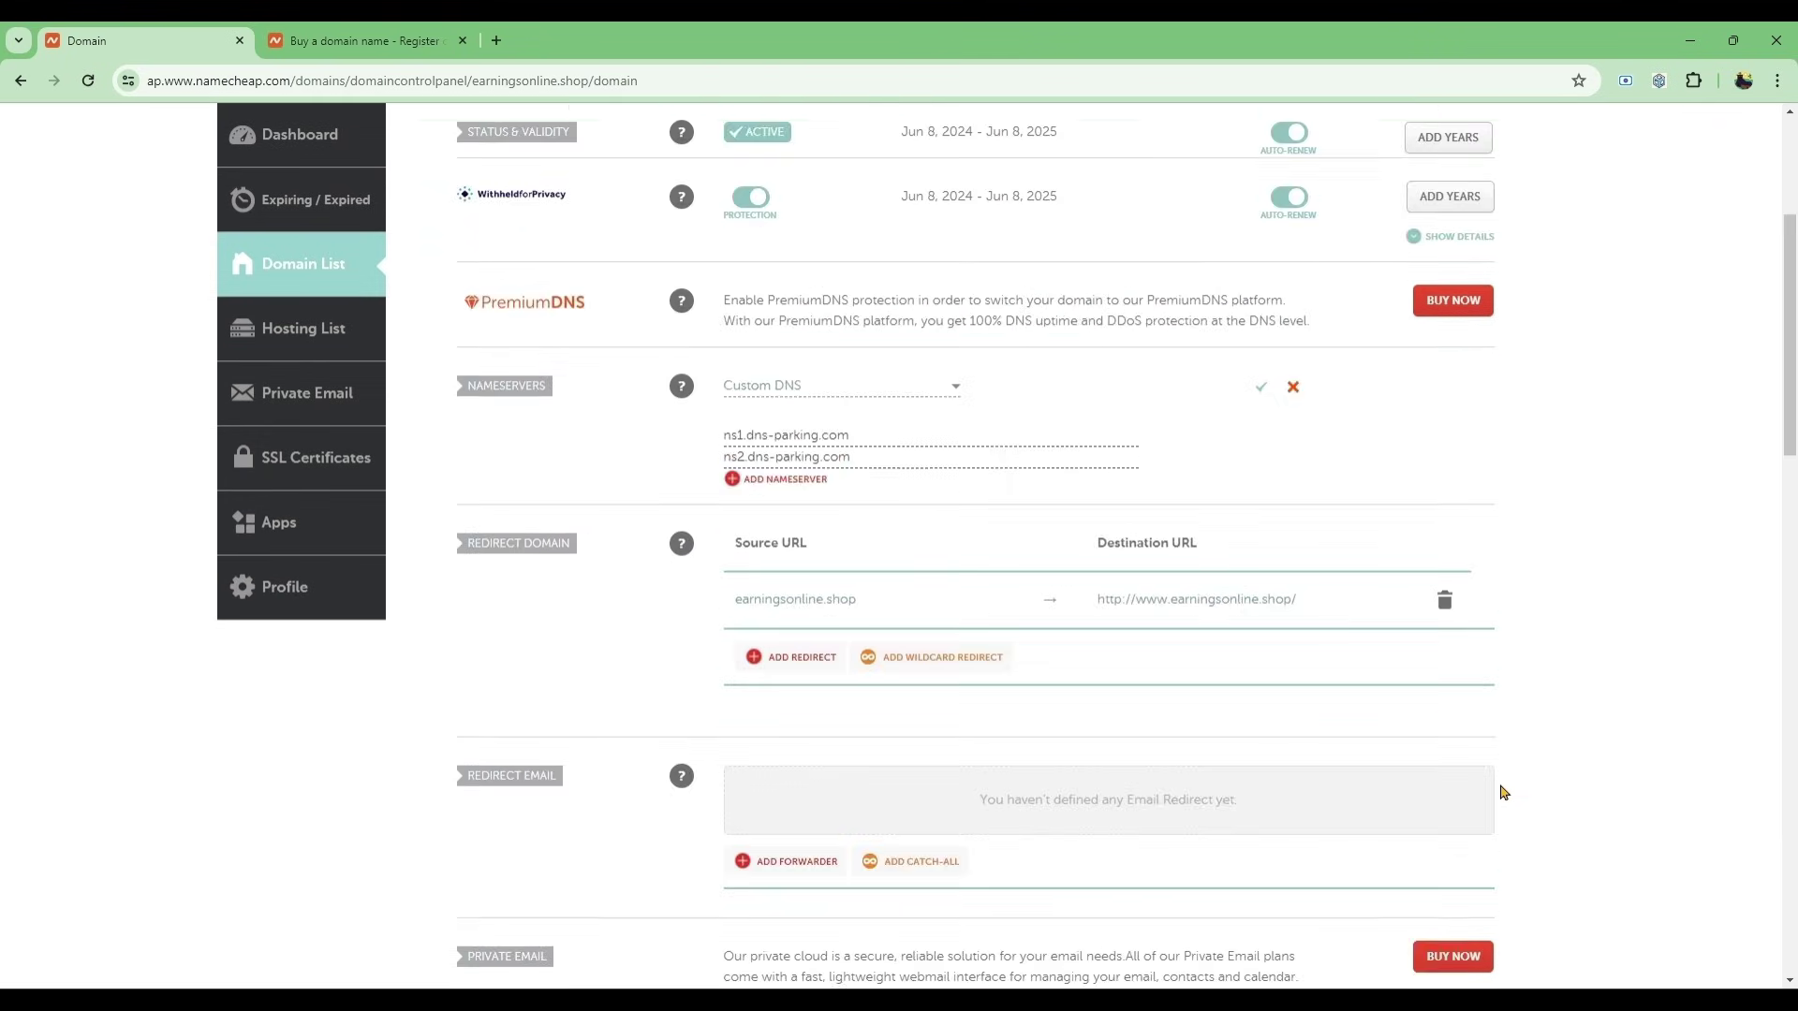
scroll(1501, 792, up, 3)
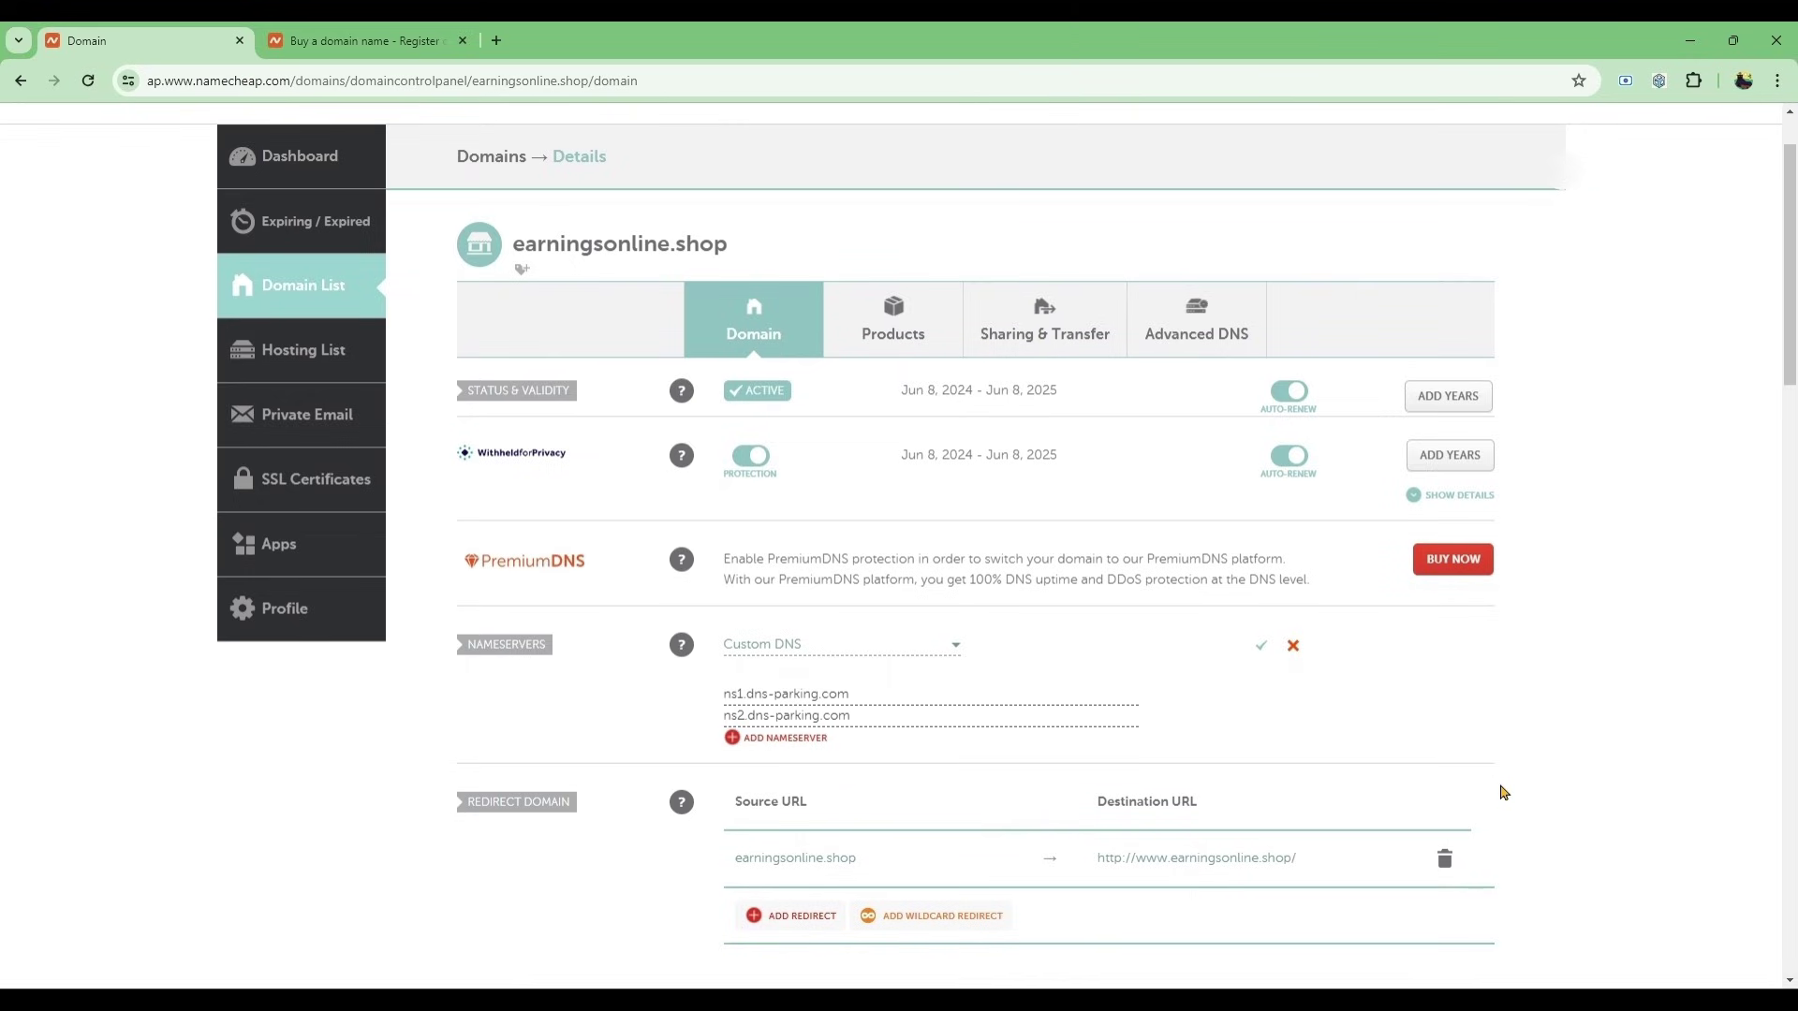
Step: Save the dns-parking.com nameservers and note the 48-hour DNS update notice
click(1261, 648)
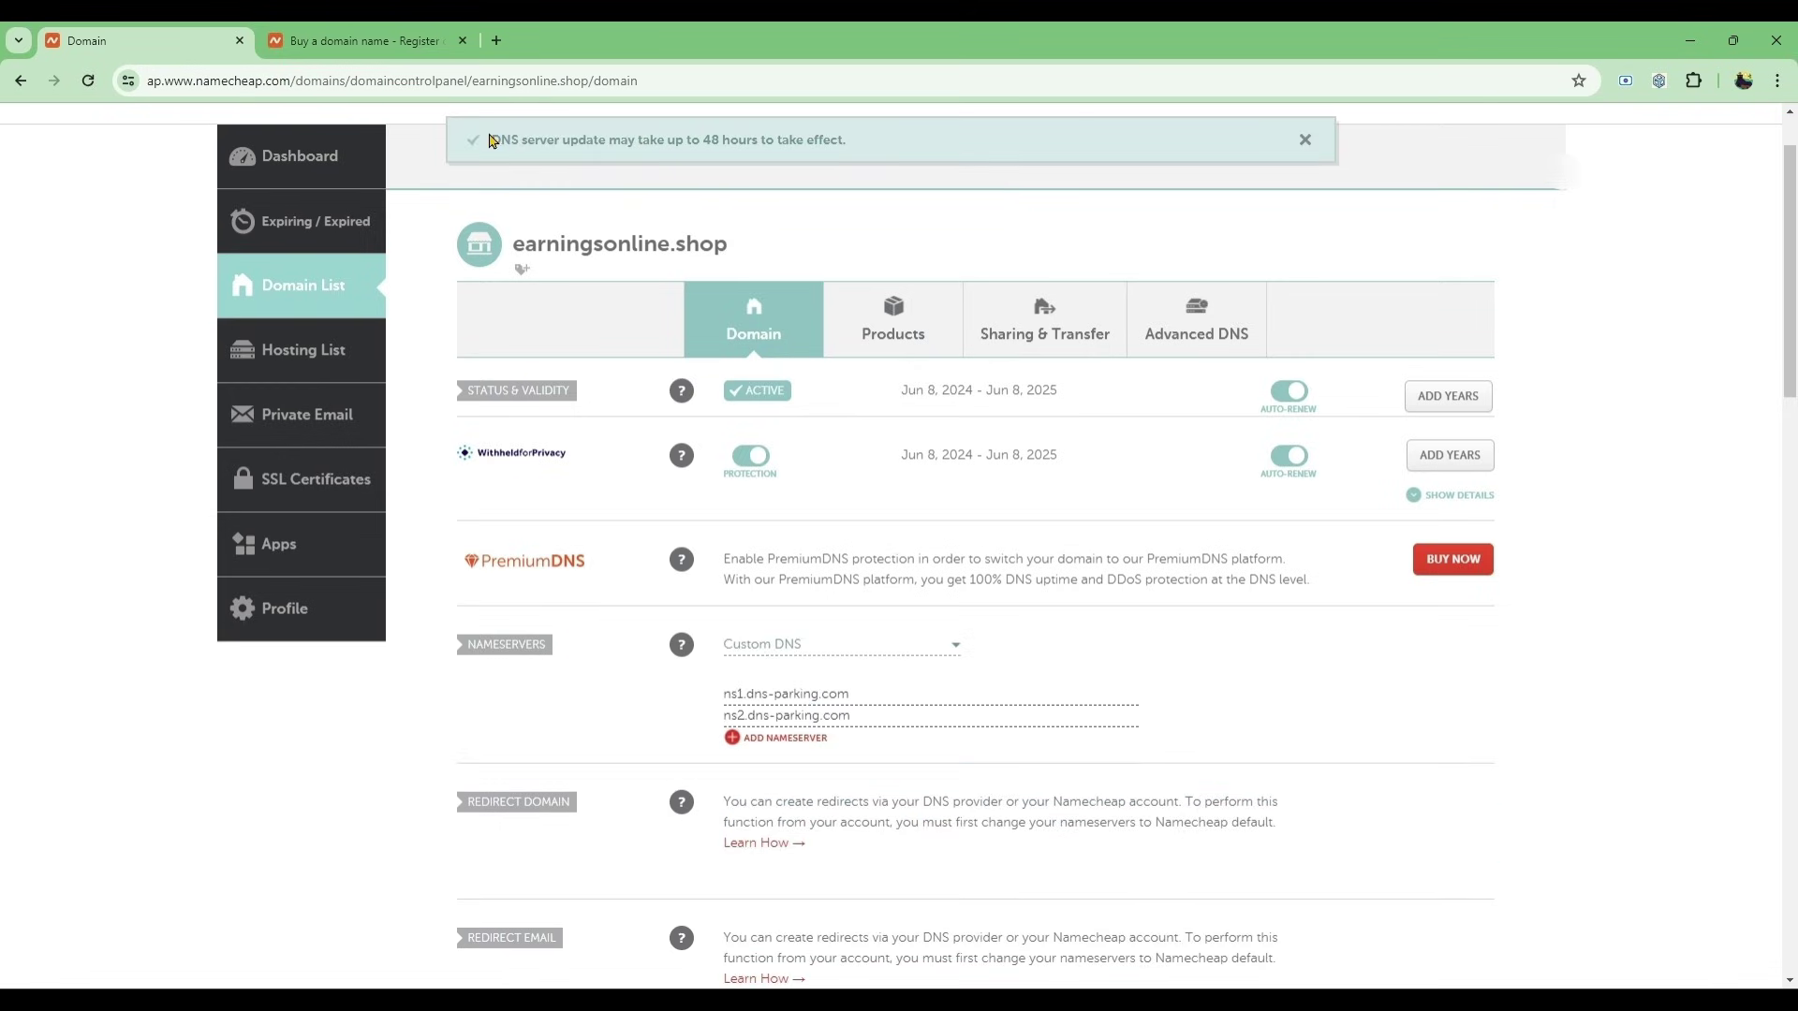
drag(491, 140, 859, 145)
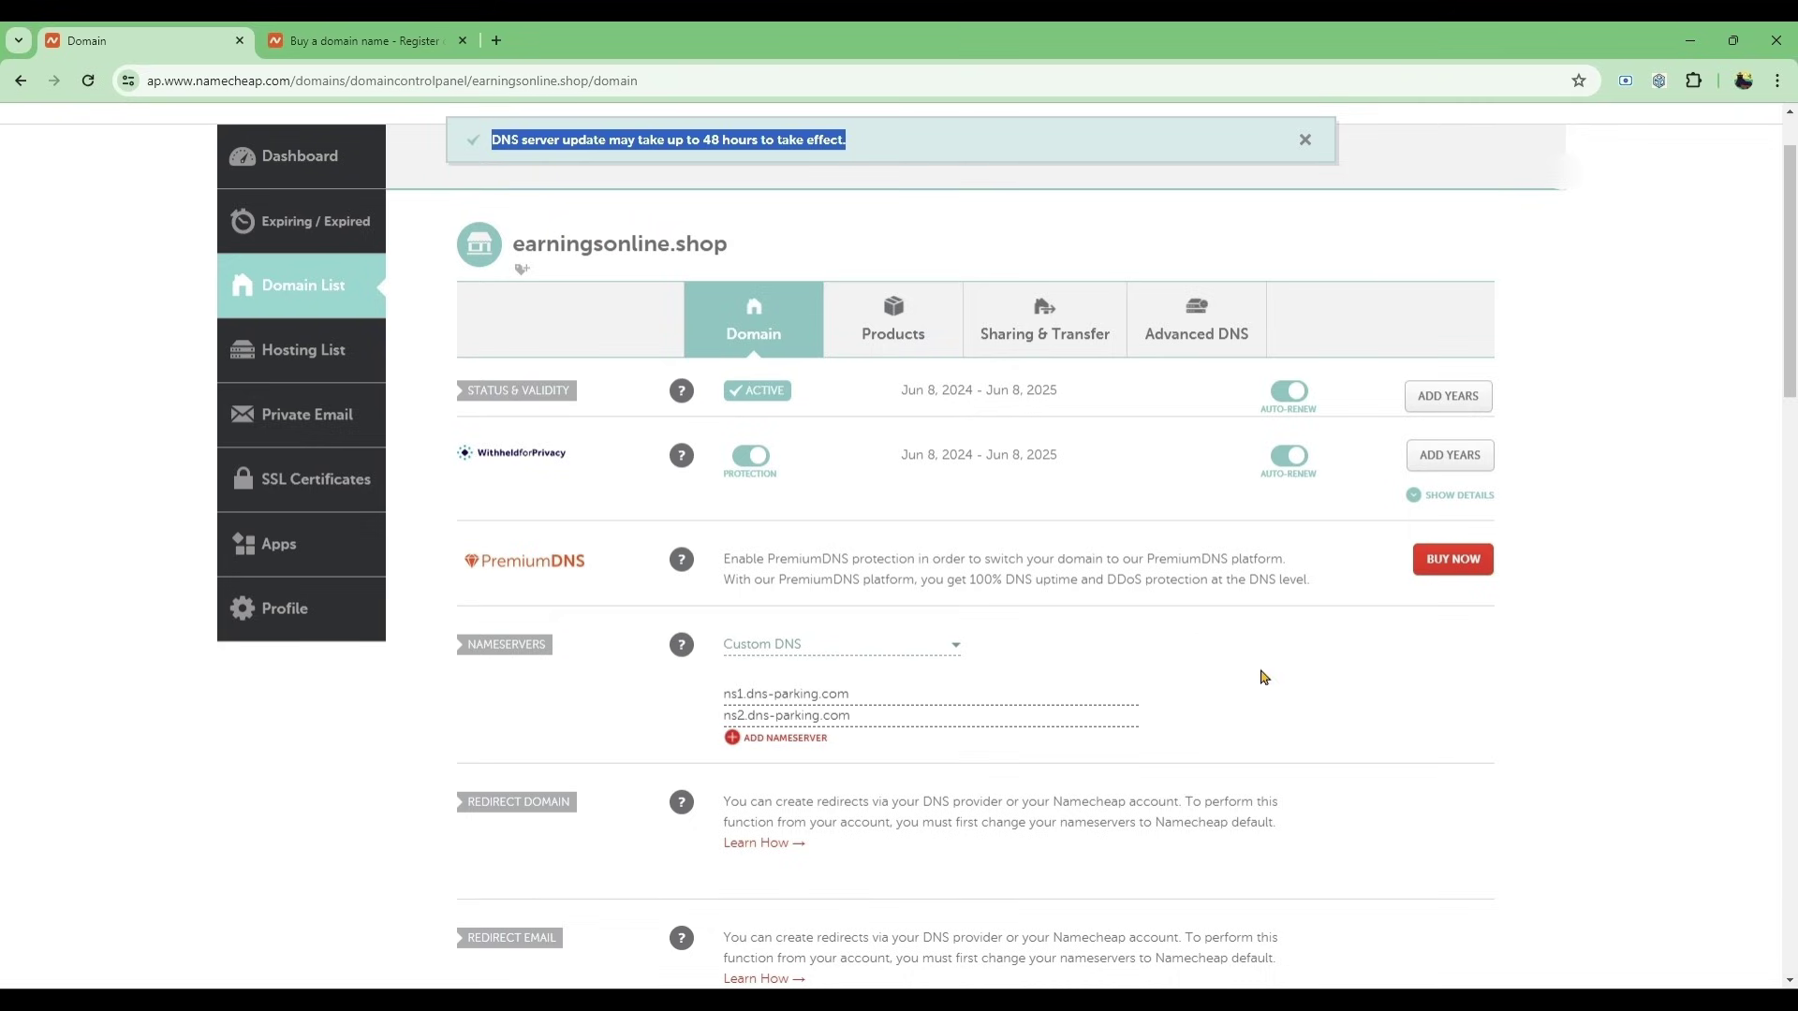
click(1532, 763)
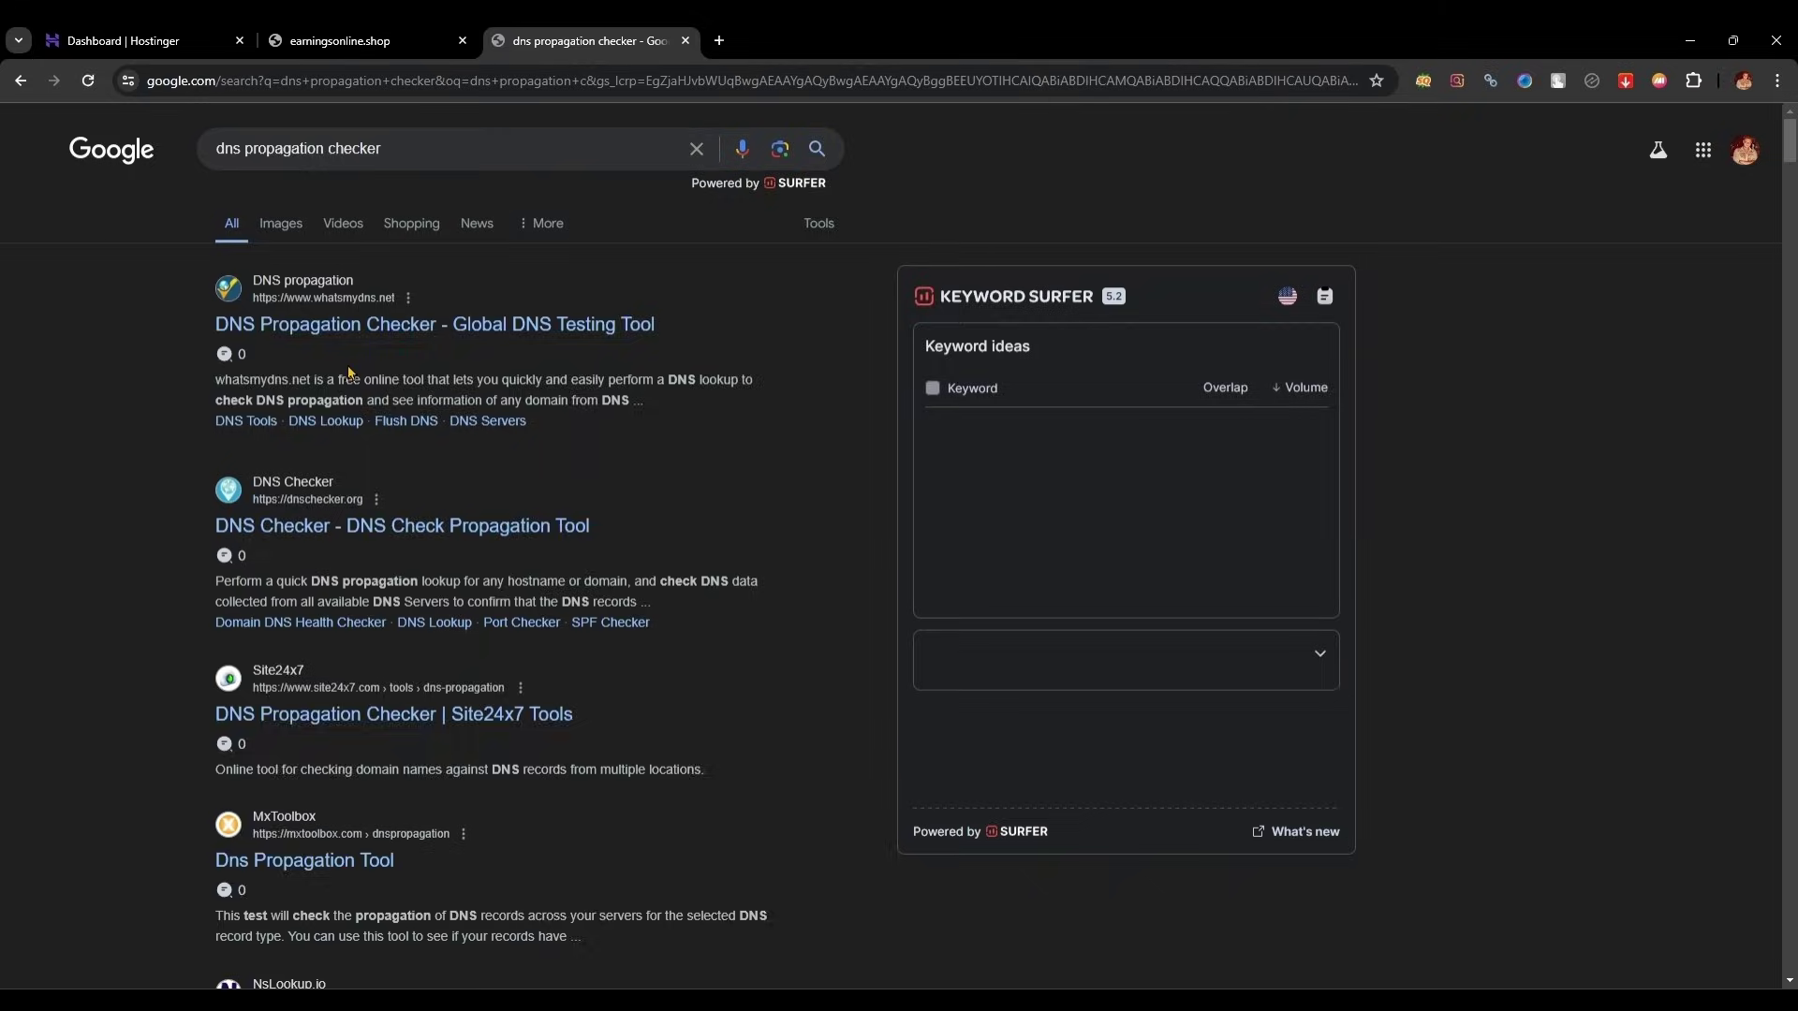
Step: Run a whatsmydns.net A-record check for earningsonline.shop, showing 31.170.160.42 resolution
click(401, 310)
click(240, 277)
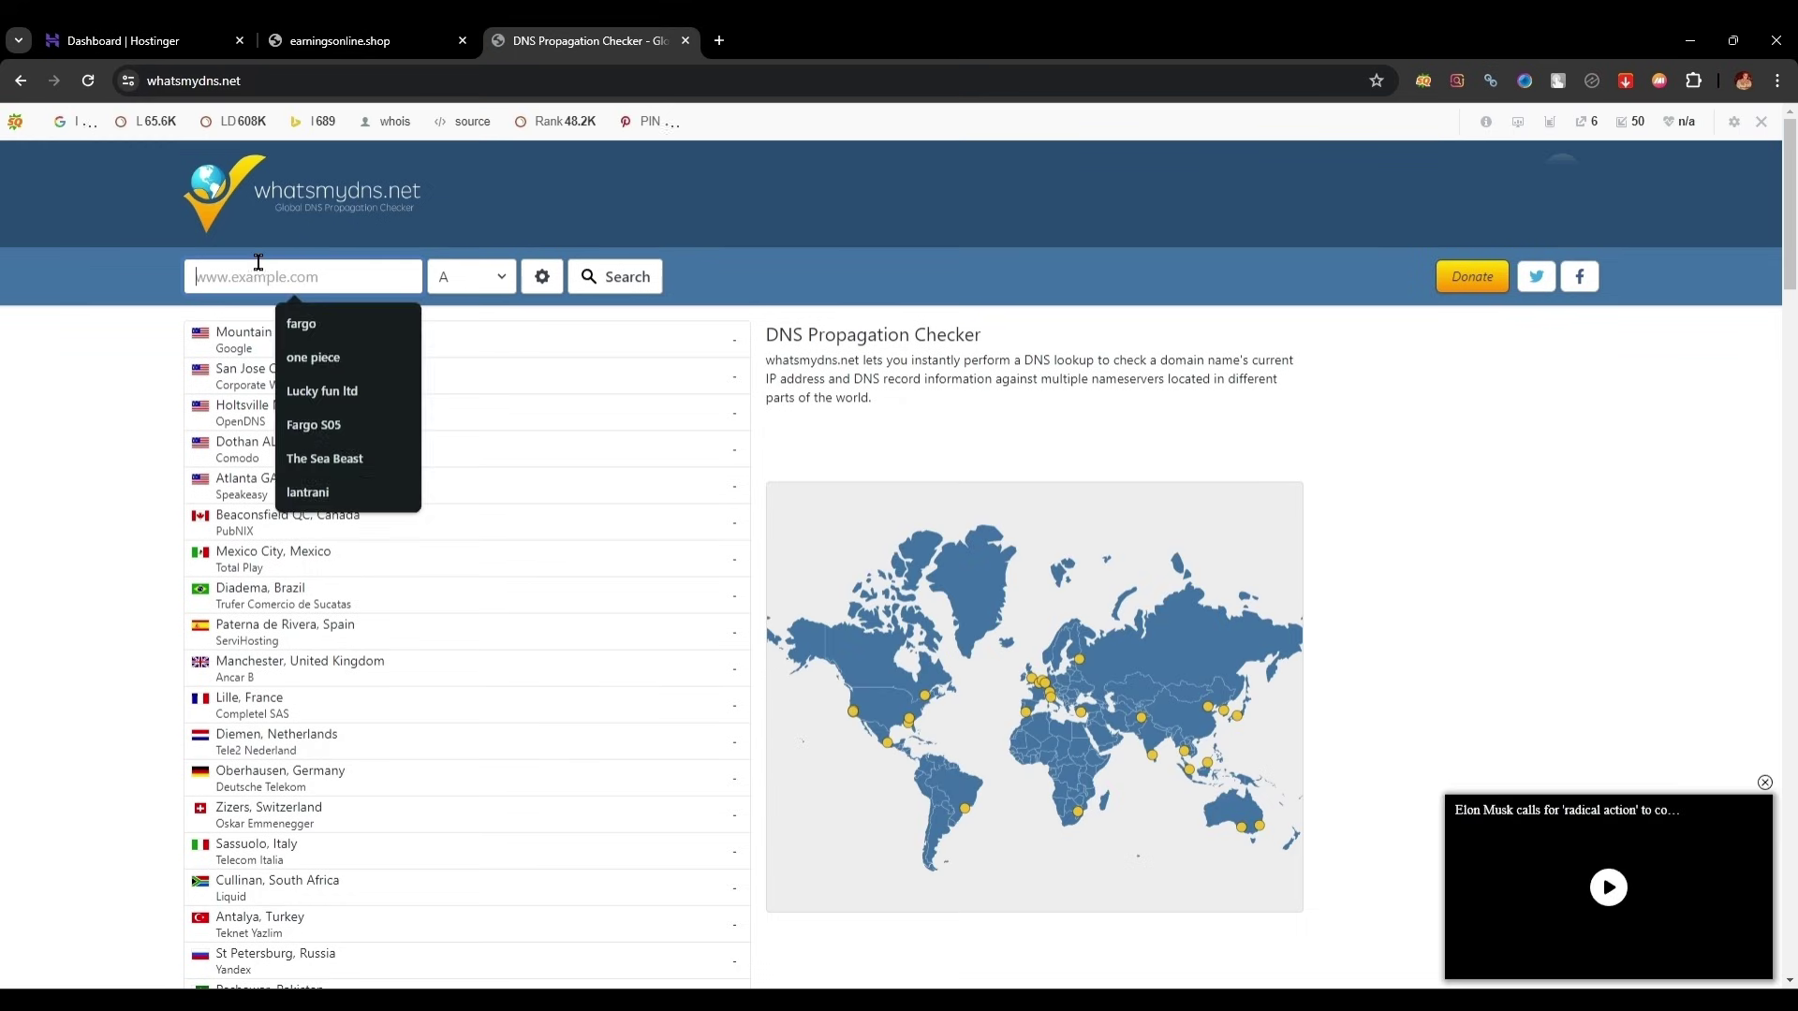
text(earningsonline.shop)
click(622, 278)
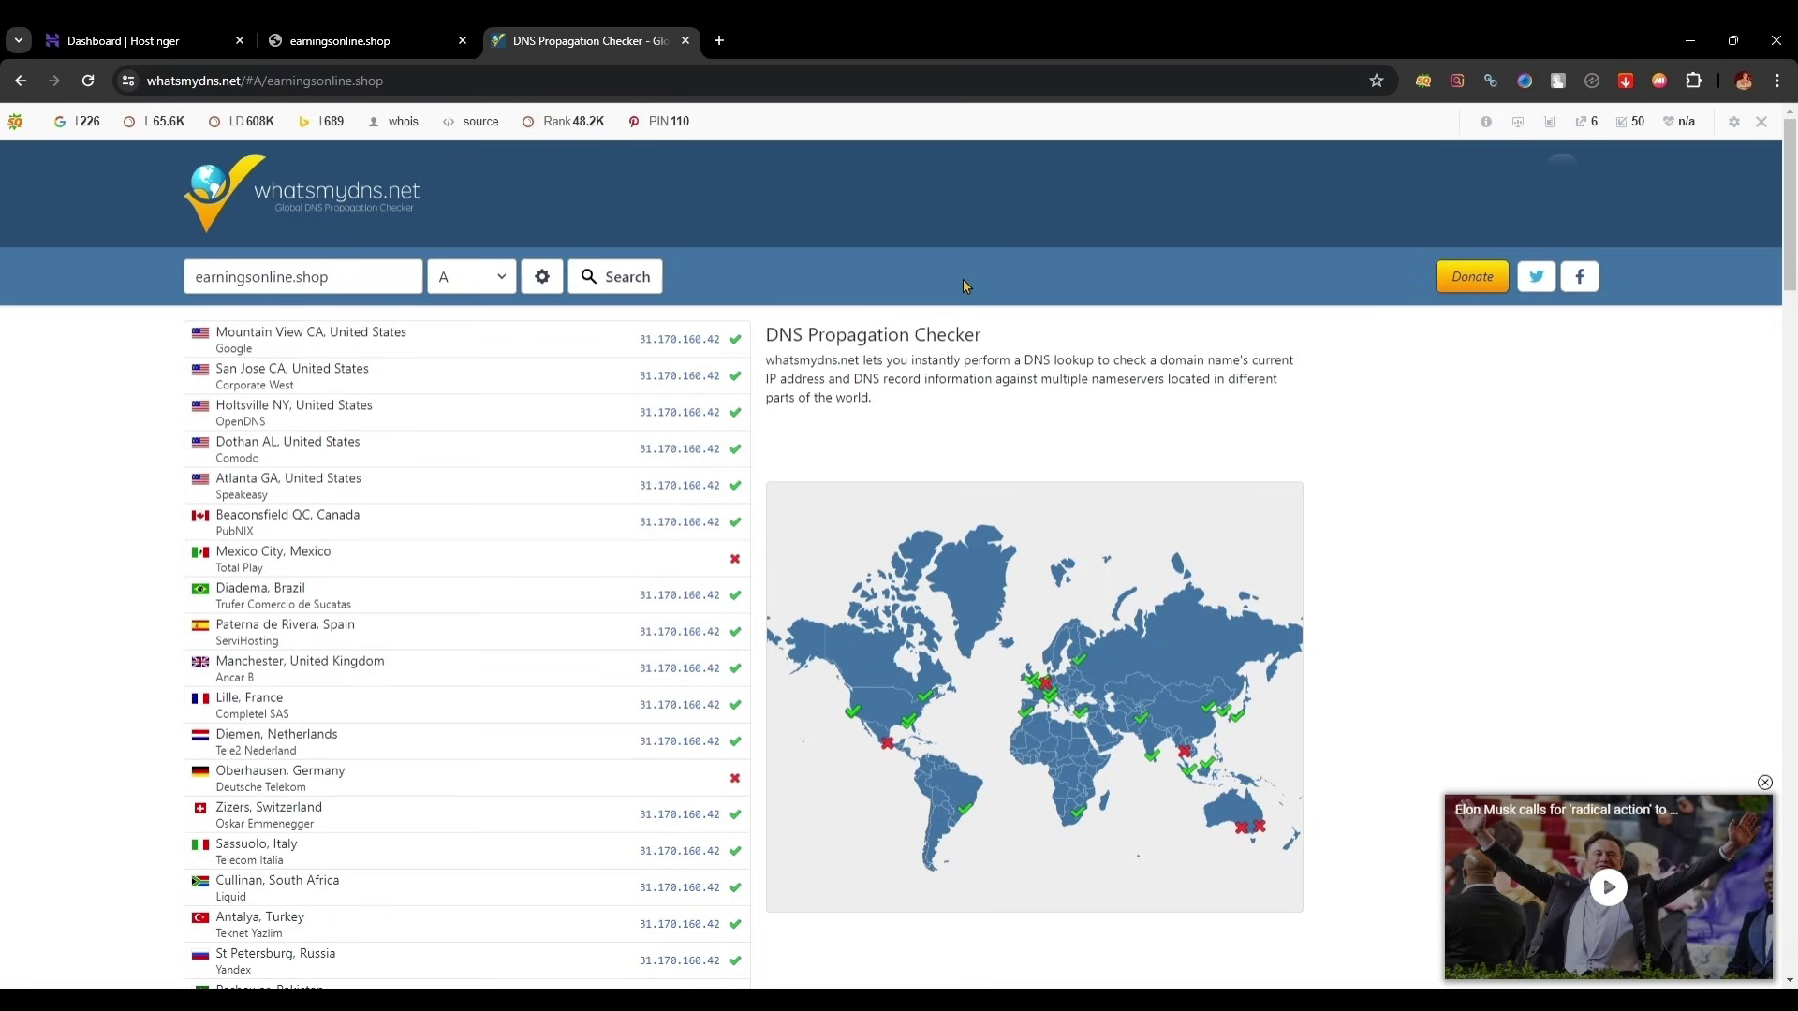
scroll(791, 357, down, 2)
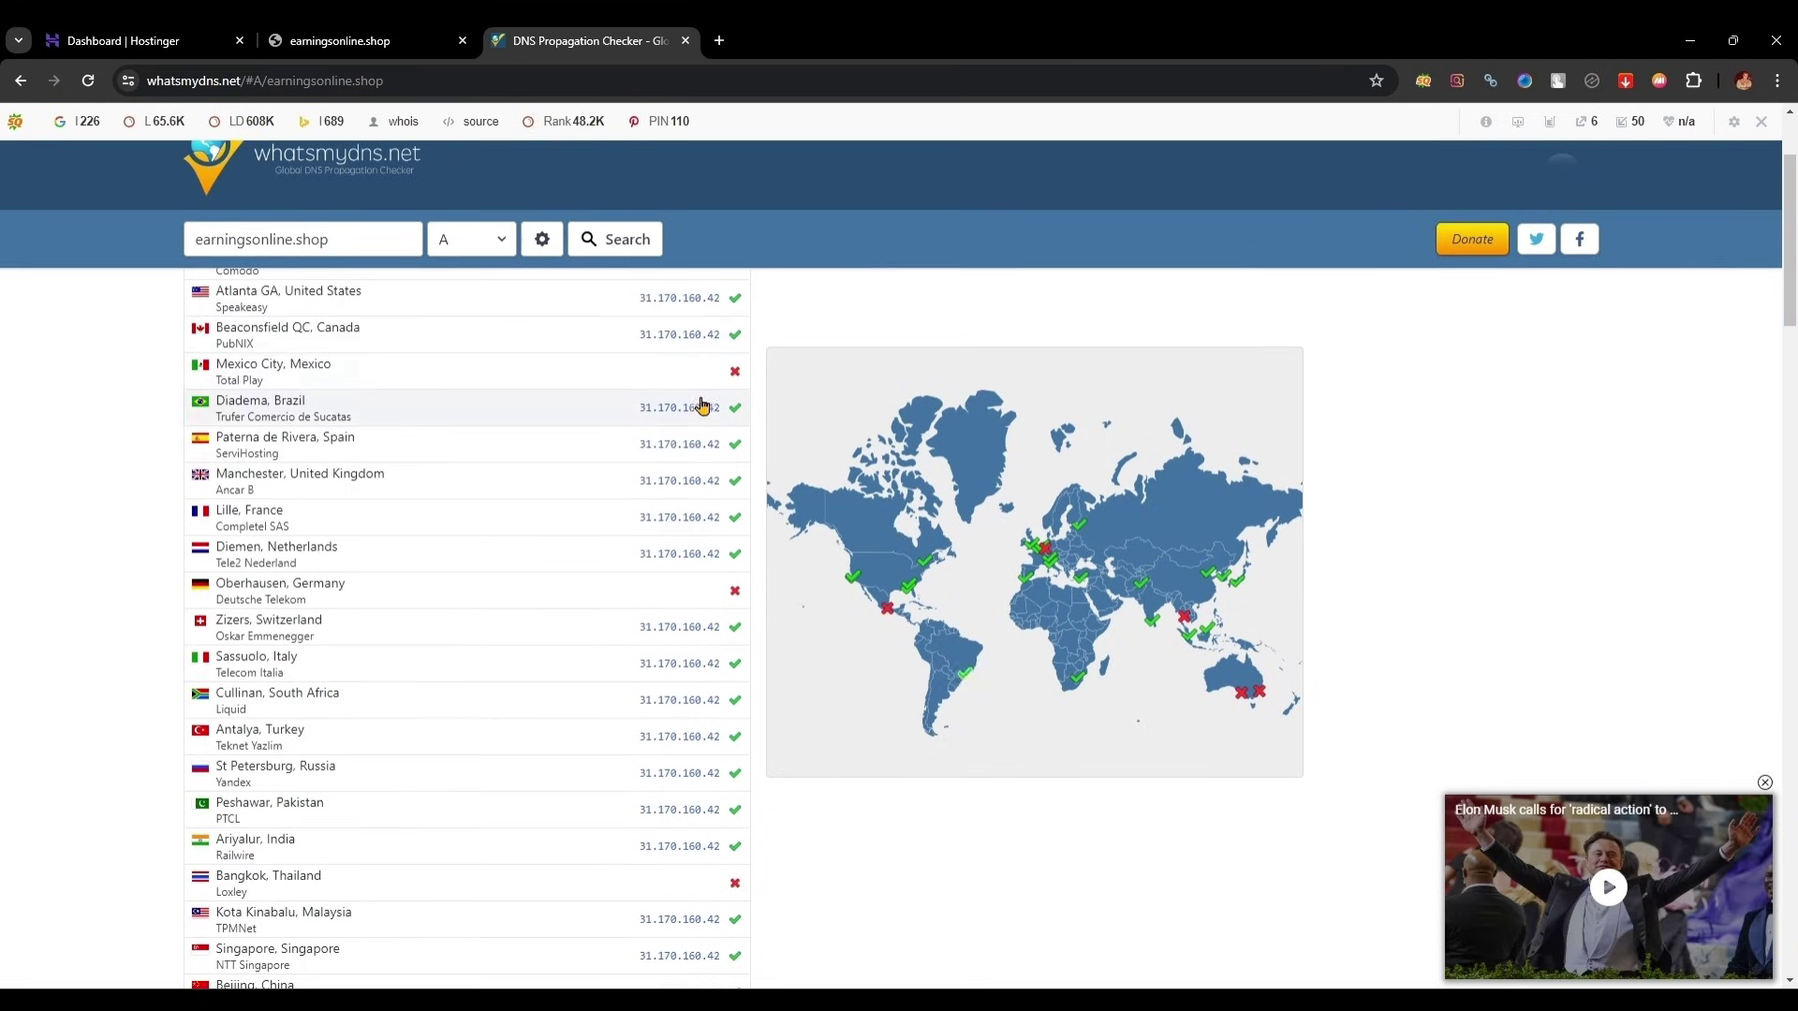
scroll(685, 424, down, 2)
scroll(686, 424, down, 2)
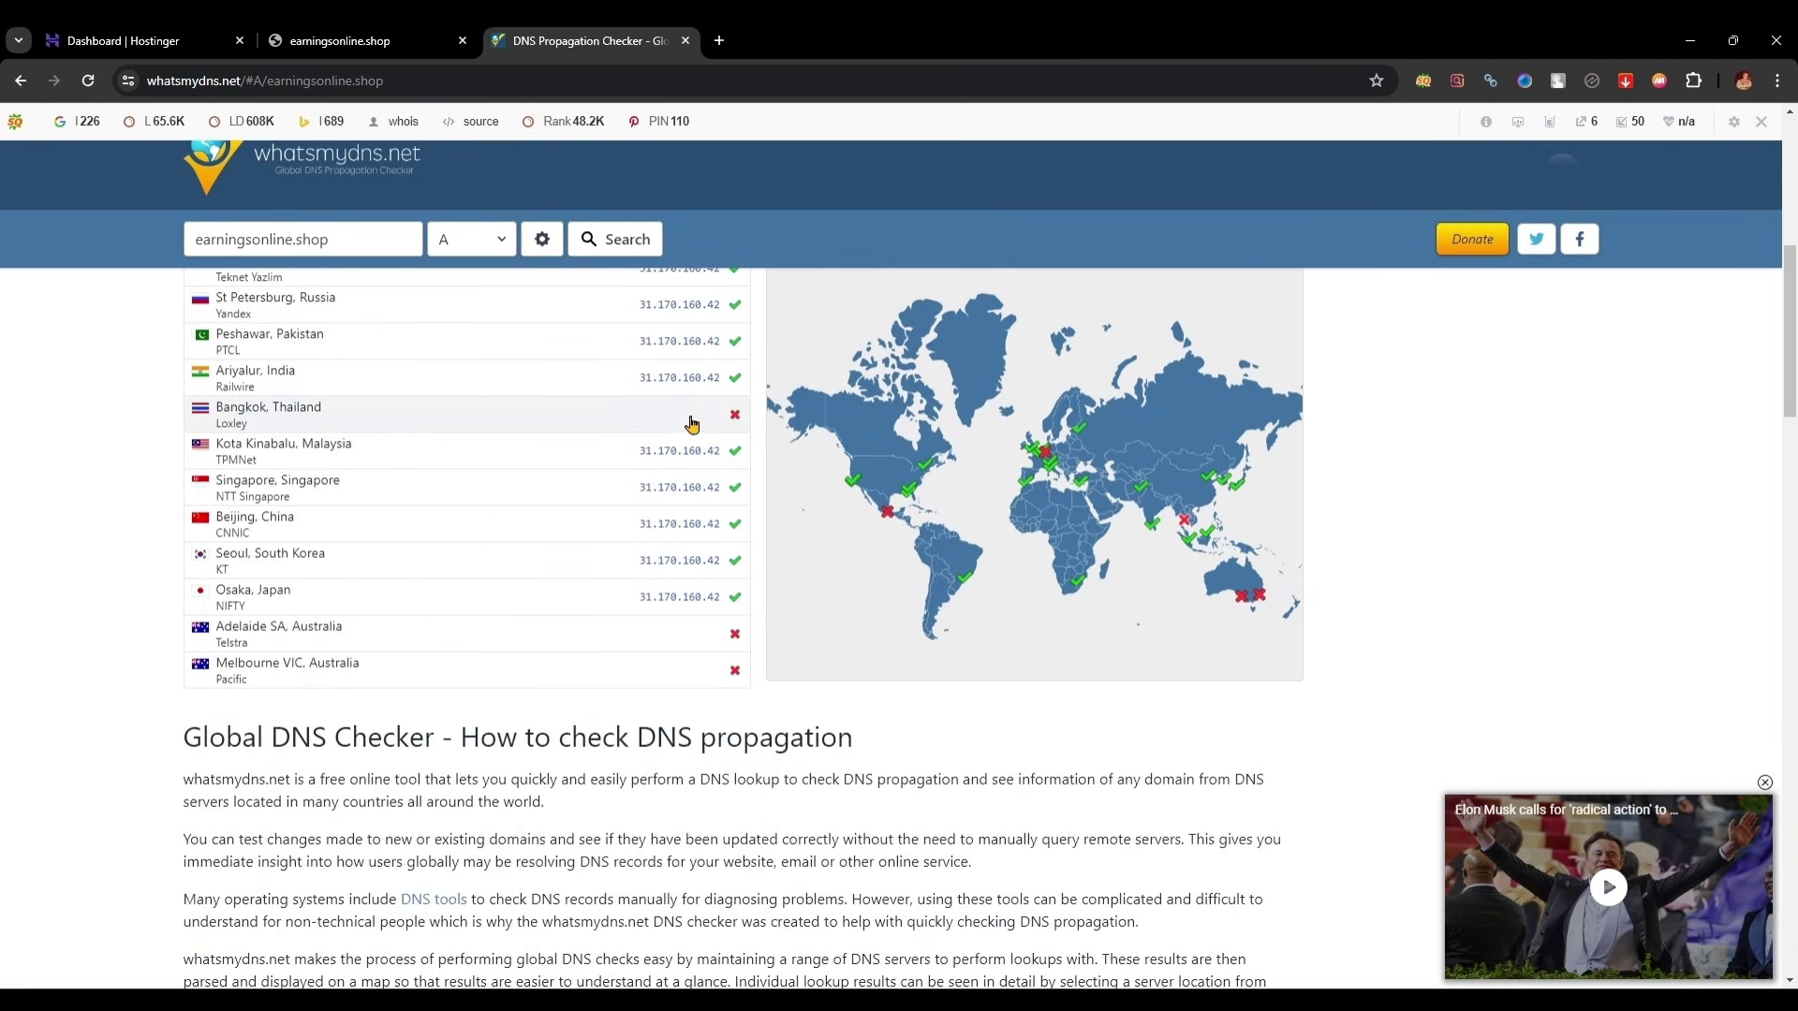
scroll(777, 425, up, 1)
scroll(777, 424, up, 1)
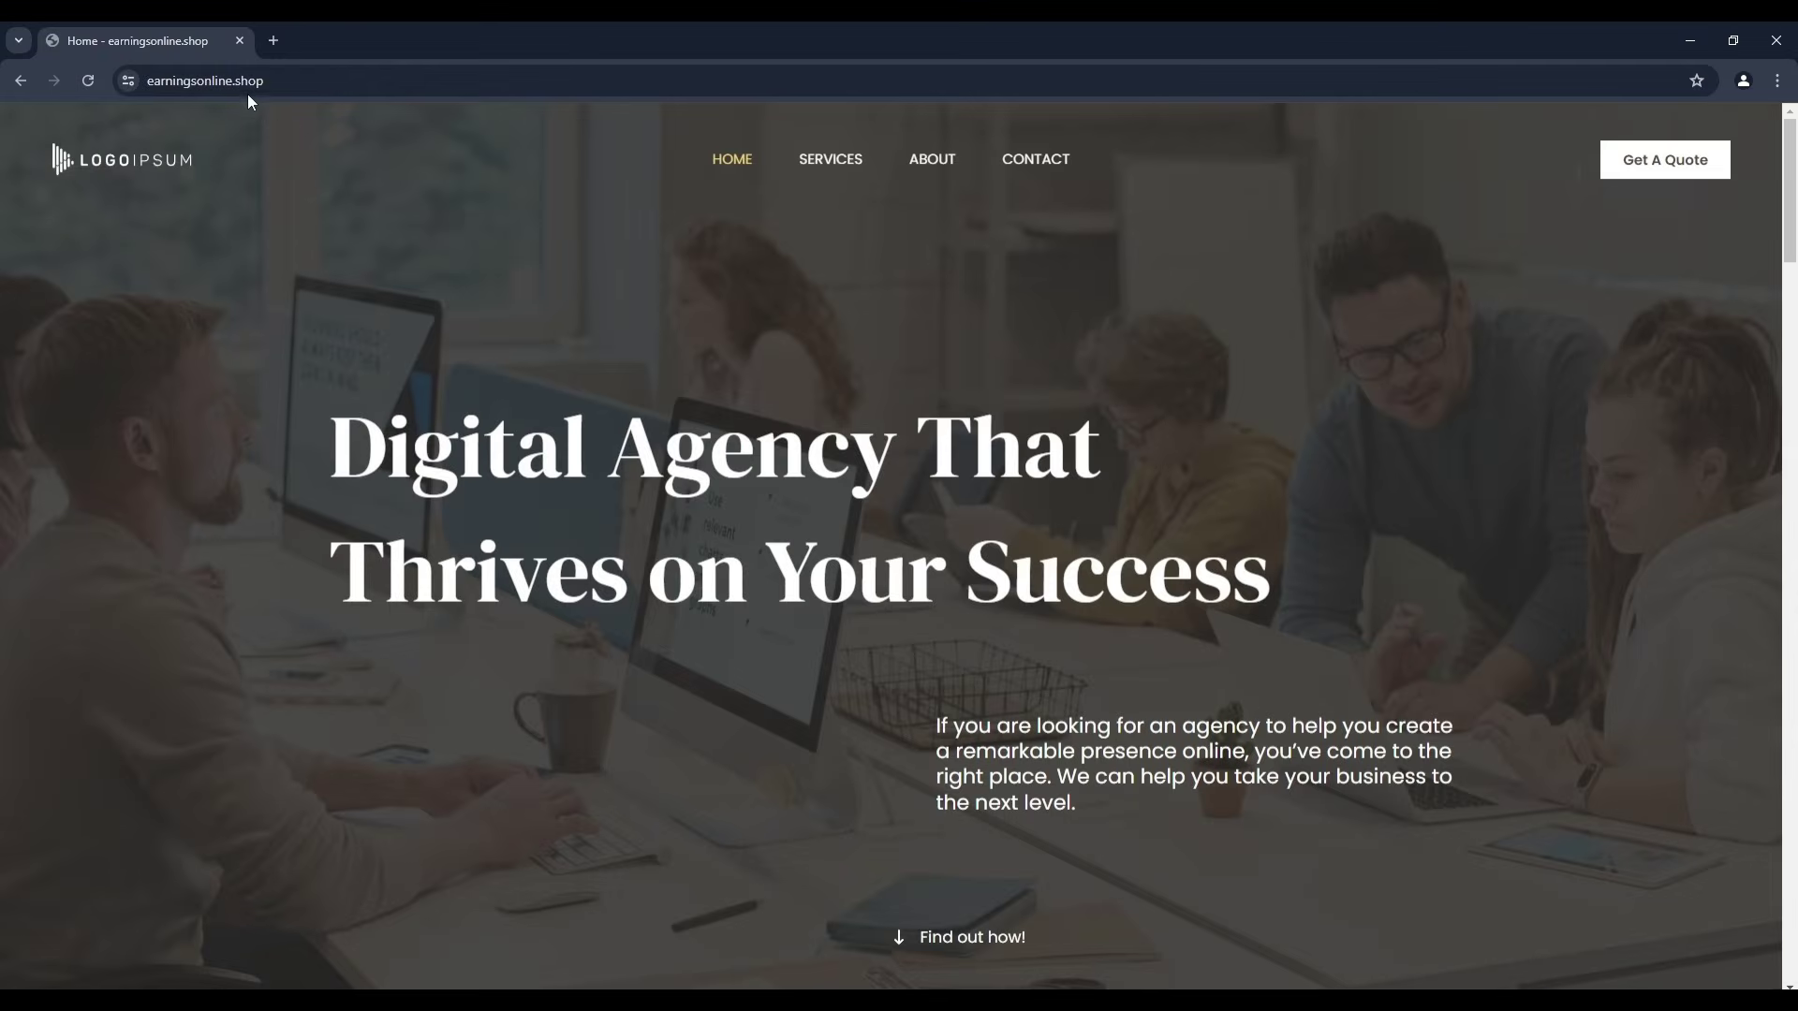
Step: Check the earningsonline.shop address in Chrome and return to the live agency homepage
click(249, 87)
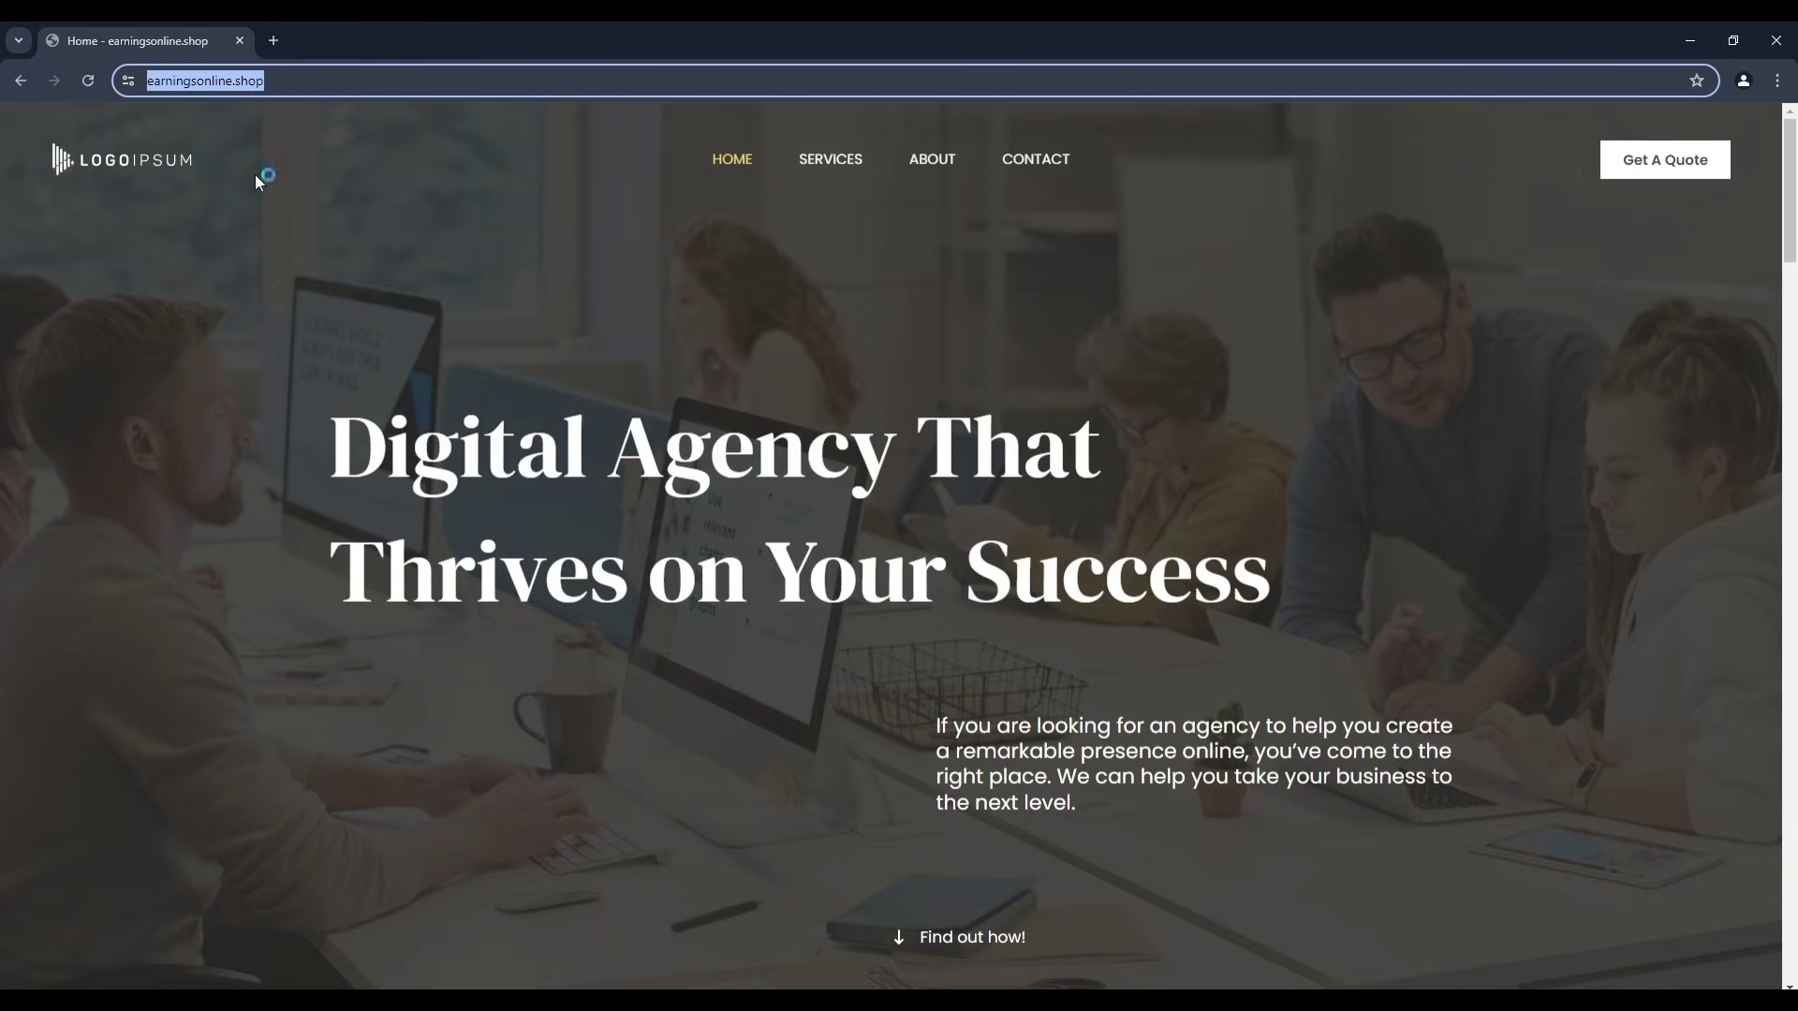
click(428, 239)
scroll(1187, 329, down, 3)
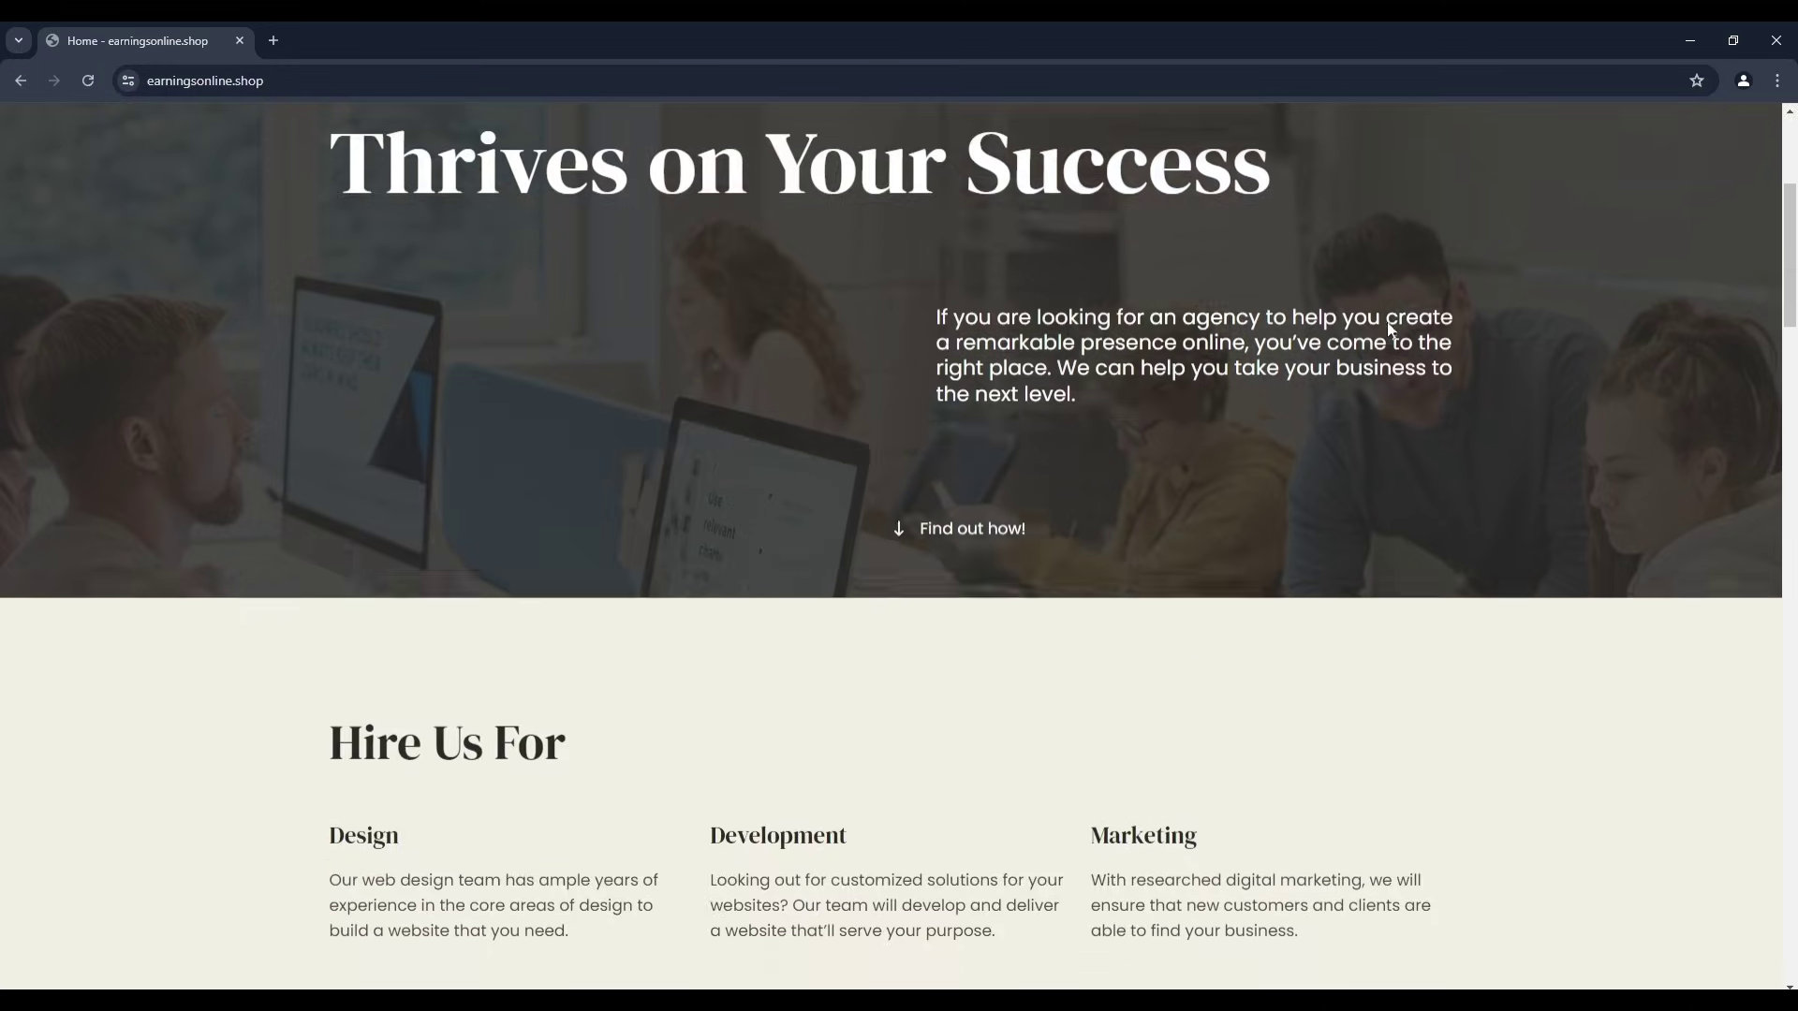
scroll(1388, 328, down, 2)
scroll(1387, 328, down, 3)
scroll(1386, 322, down, 2)
scroll(1388, 318, down, 2)
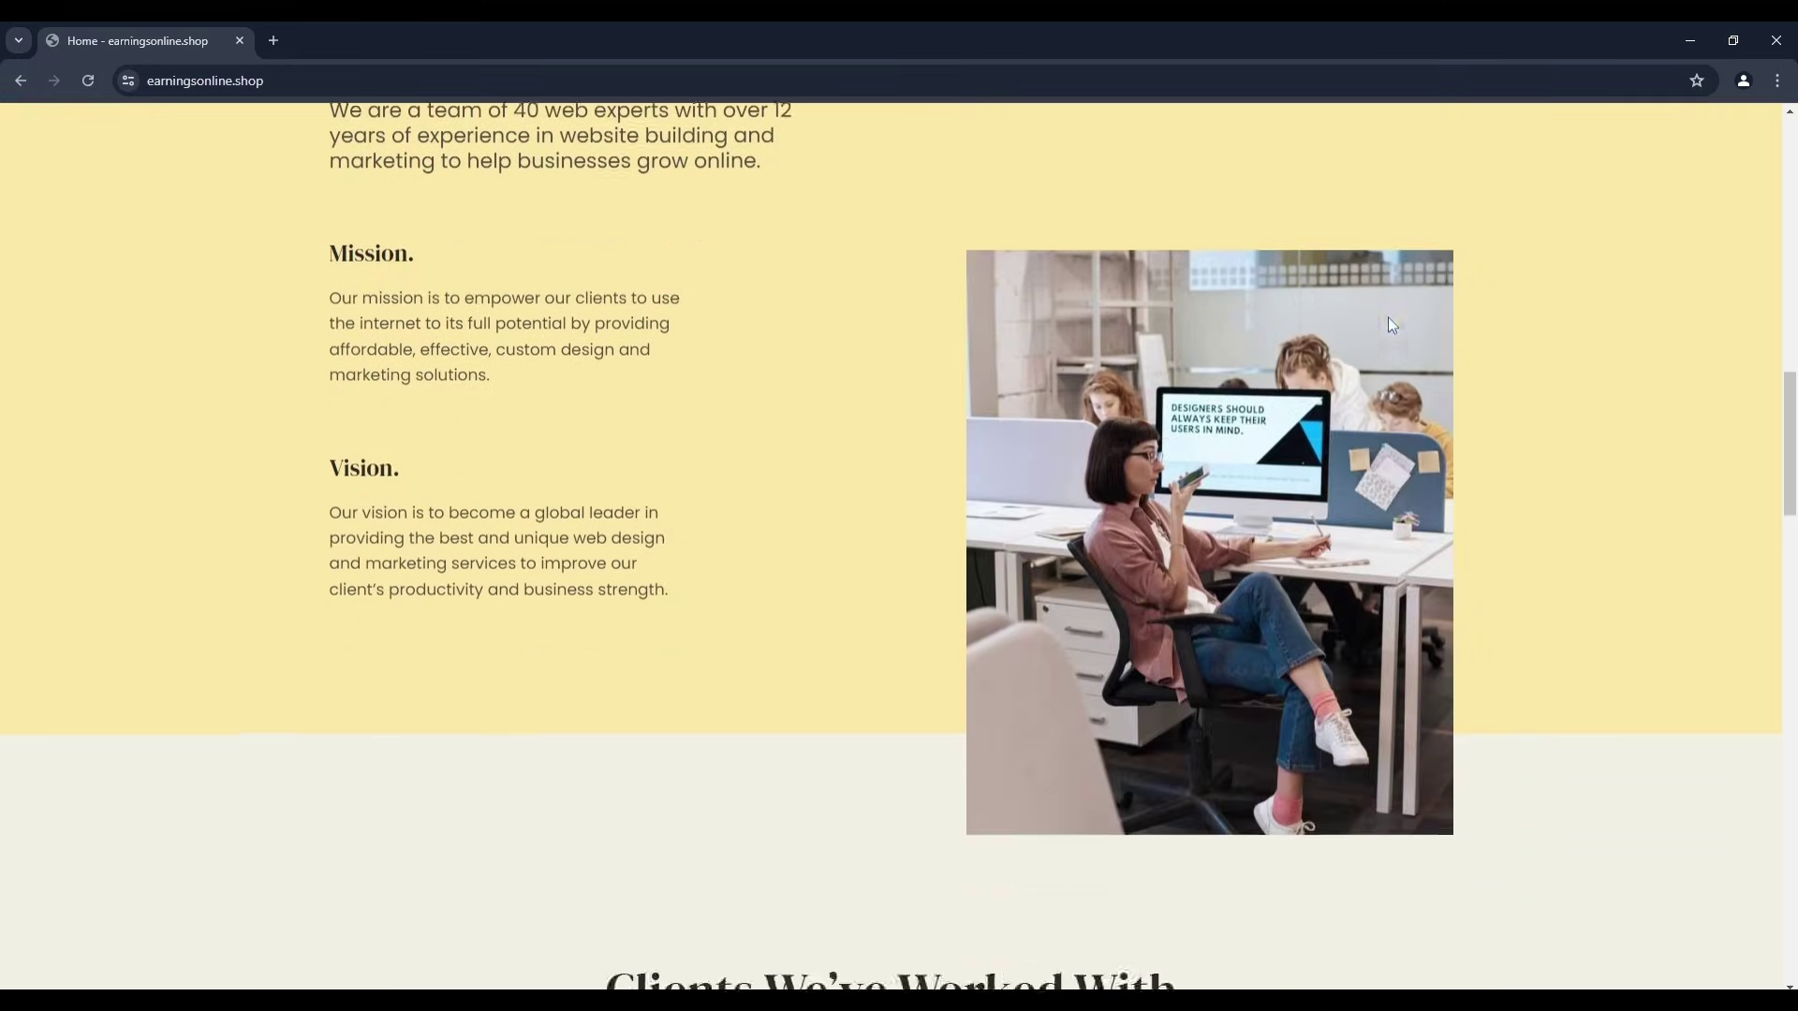